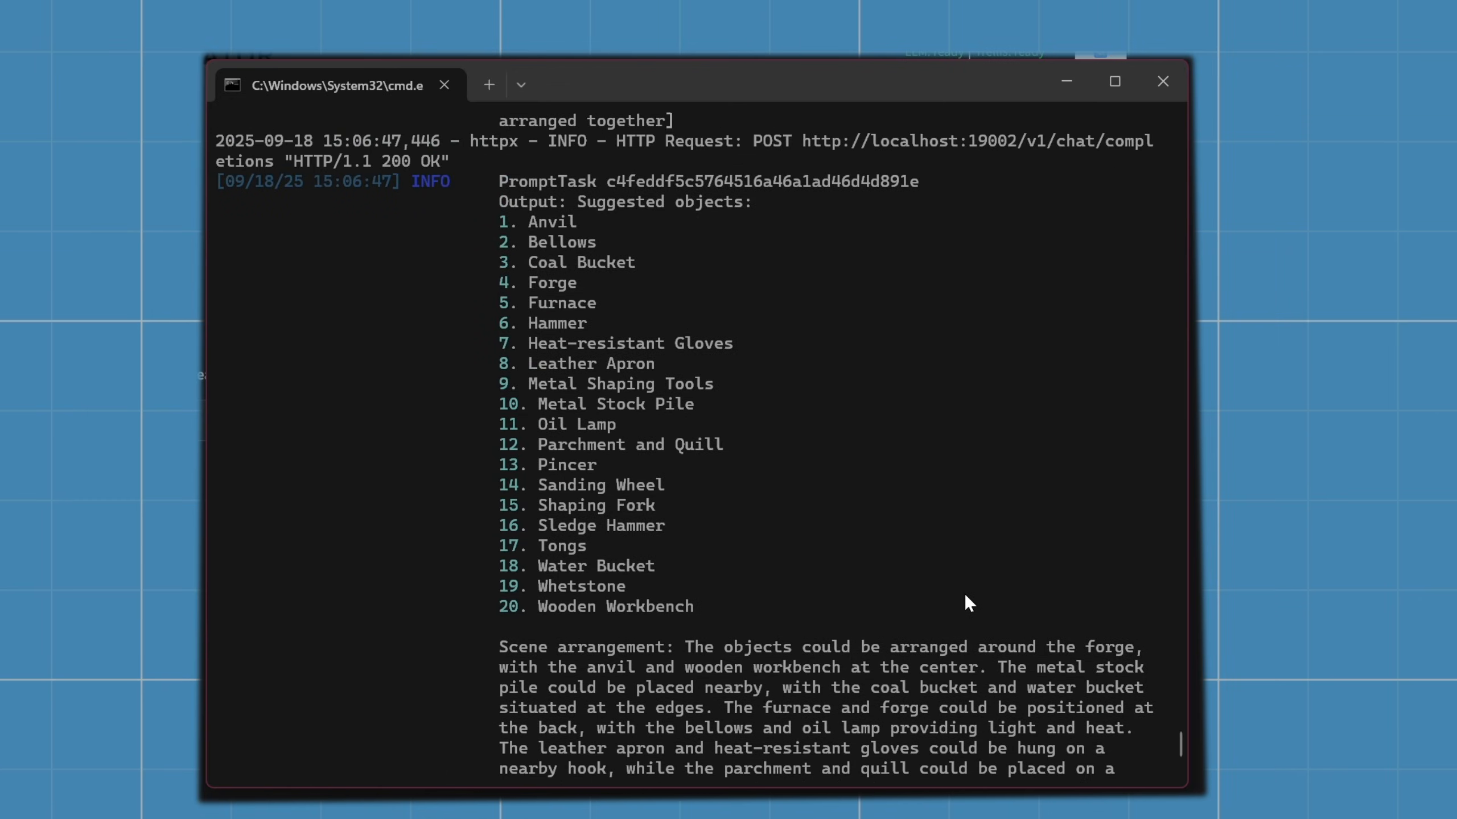
{"action": "scroll", "coordinate": [965, 593], "scroll_direction": "up", "scroll_amount": 1}
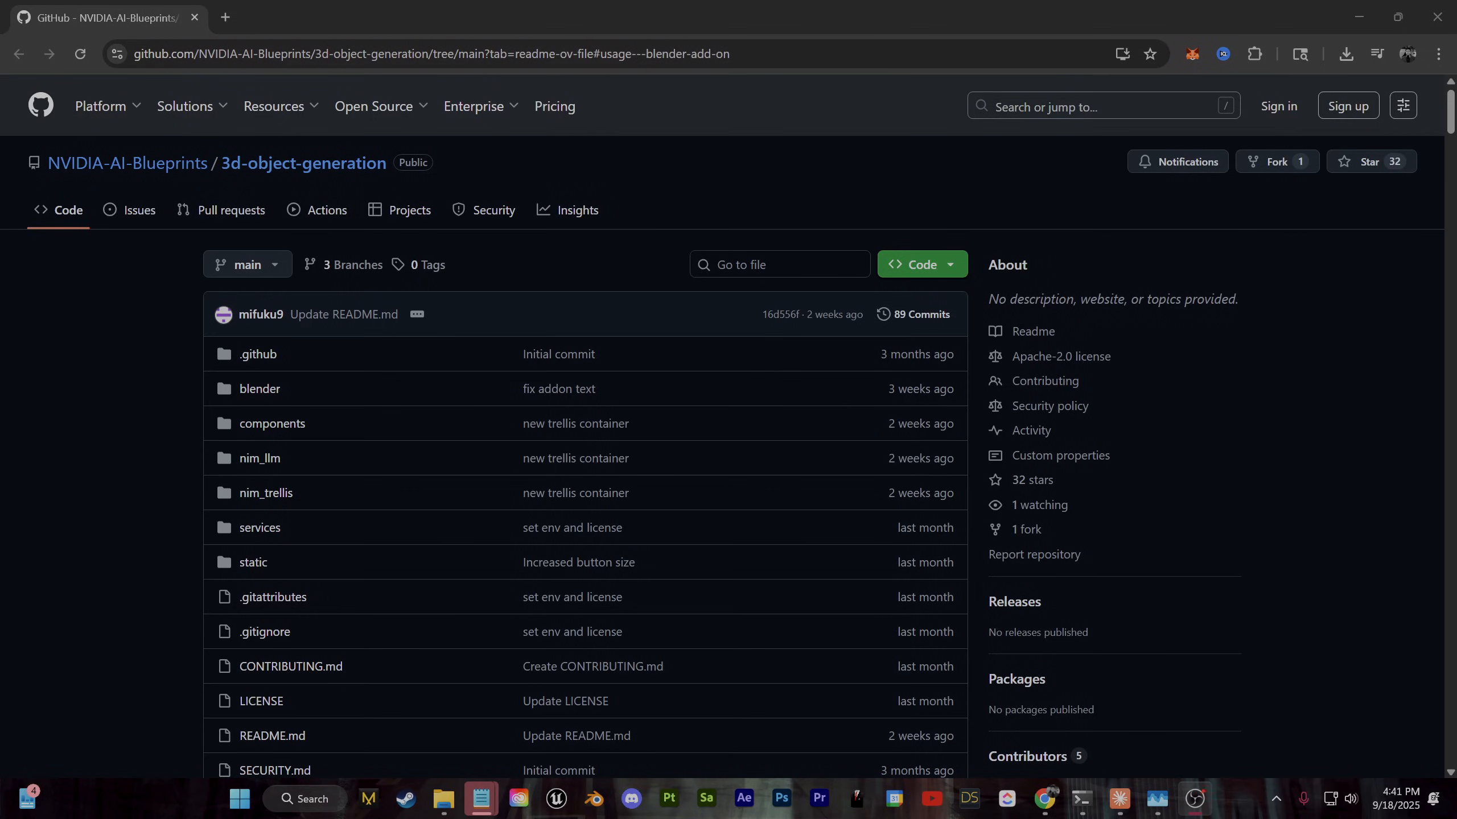
{"action": "scroll", "coordinate": [187, 393], "scroll_direction": "down", "scroll_amount": 6}
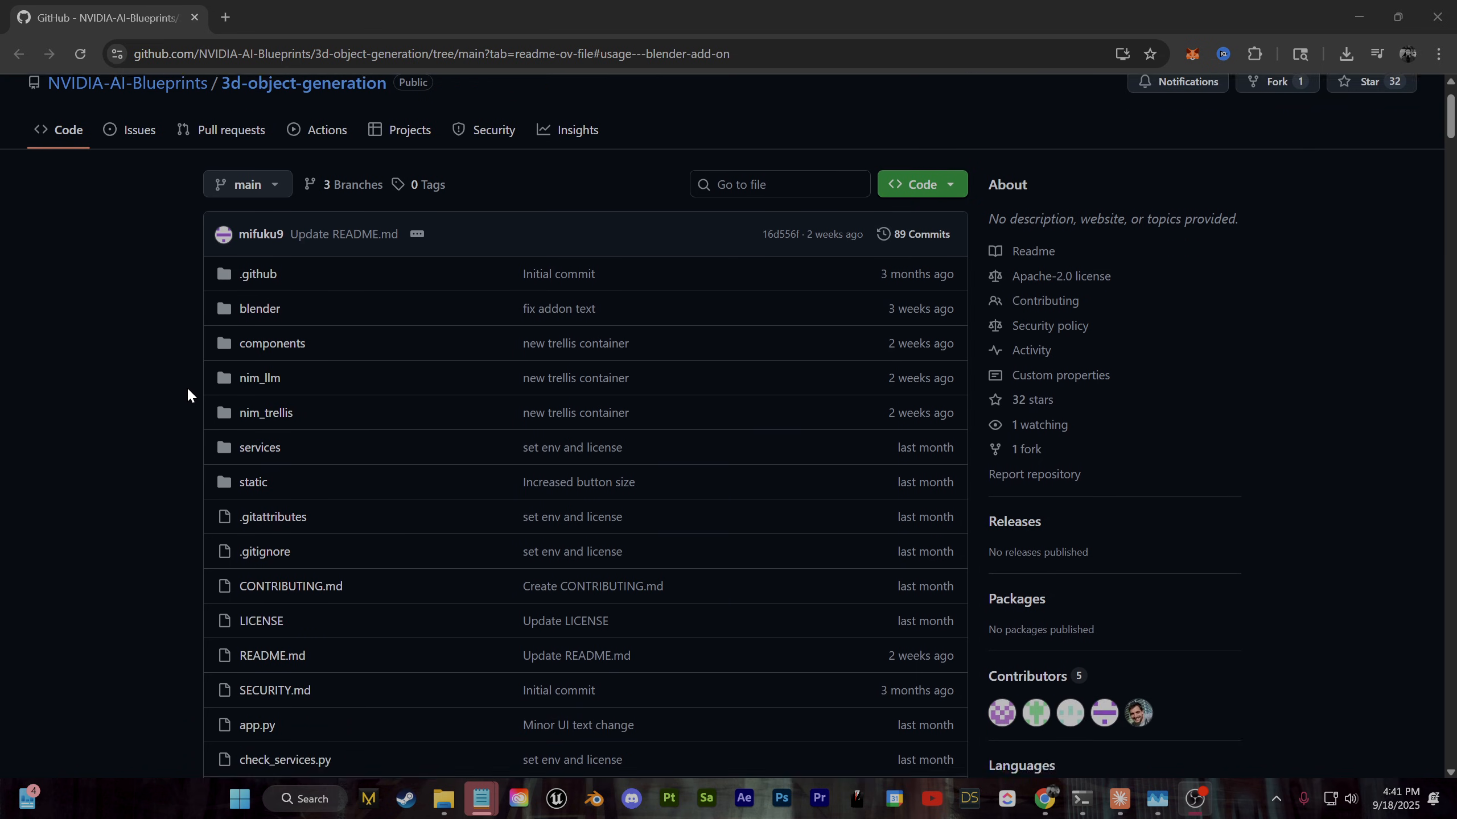
{"action": "scroll", "coordinate": [183, 395], "scroll_direction": "down", "scroll_amount": 5}
{"action": "scroll", "coordinate": [183, 396], "scroll_direction": "down", "scroll_amount": 4}
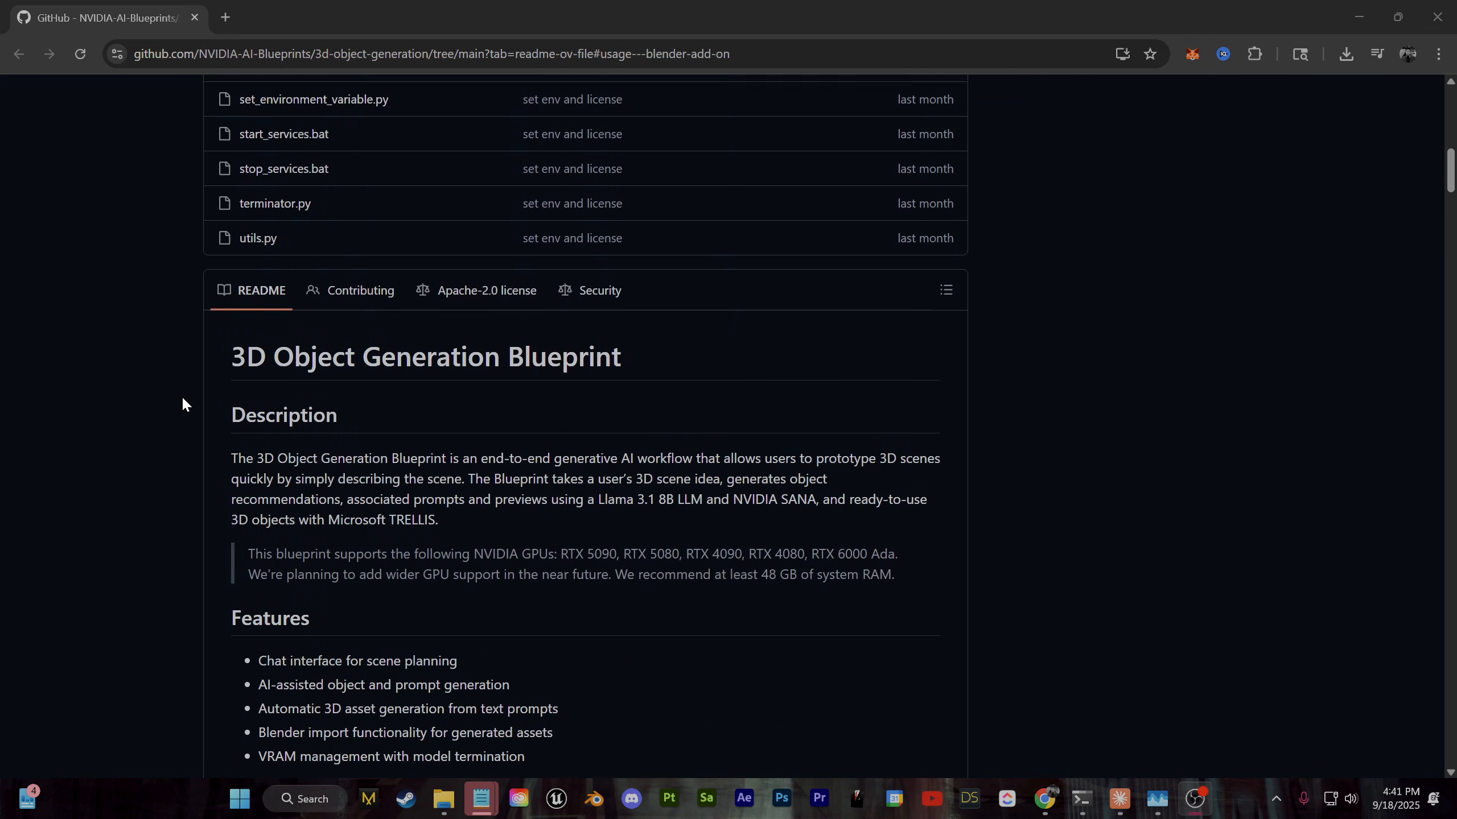
{"action": "scroll", "coordinate": [230, 332], "scroll_direction": "down", "scroll_amount": 1}
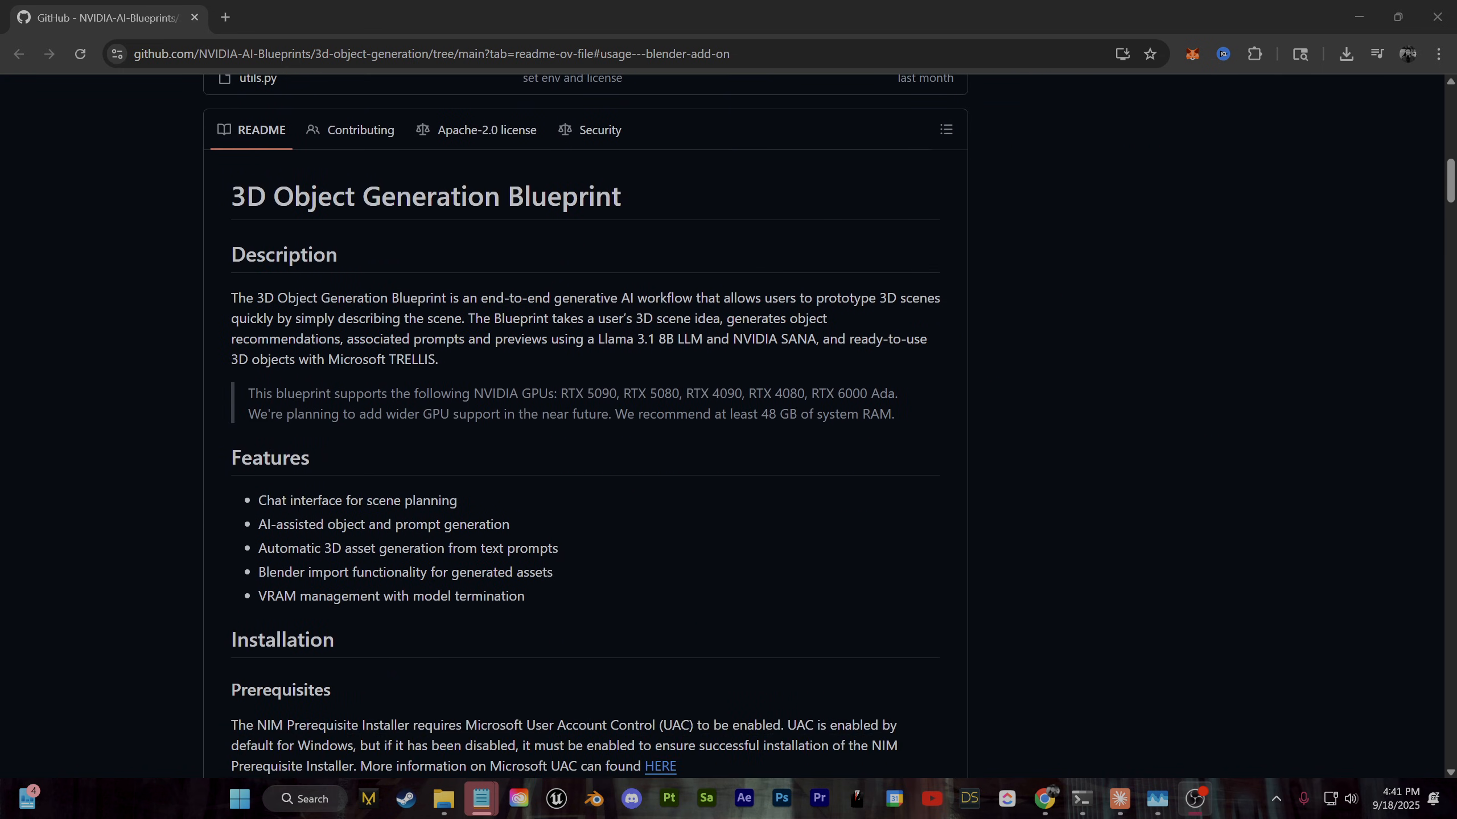
{"action": "scroll", "coordinate": [231, 333], "scroll_direction": "down", "scroll_amount": 1}
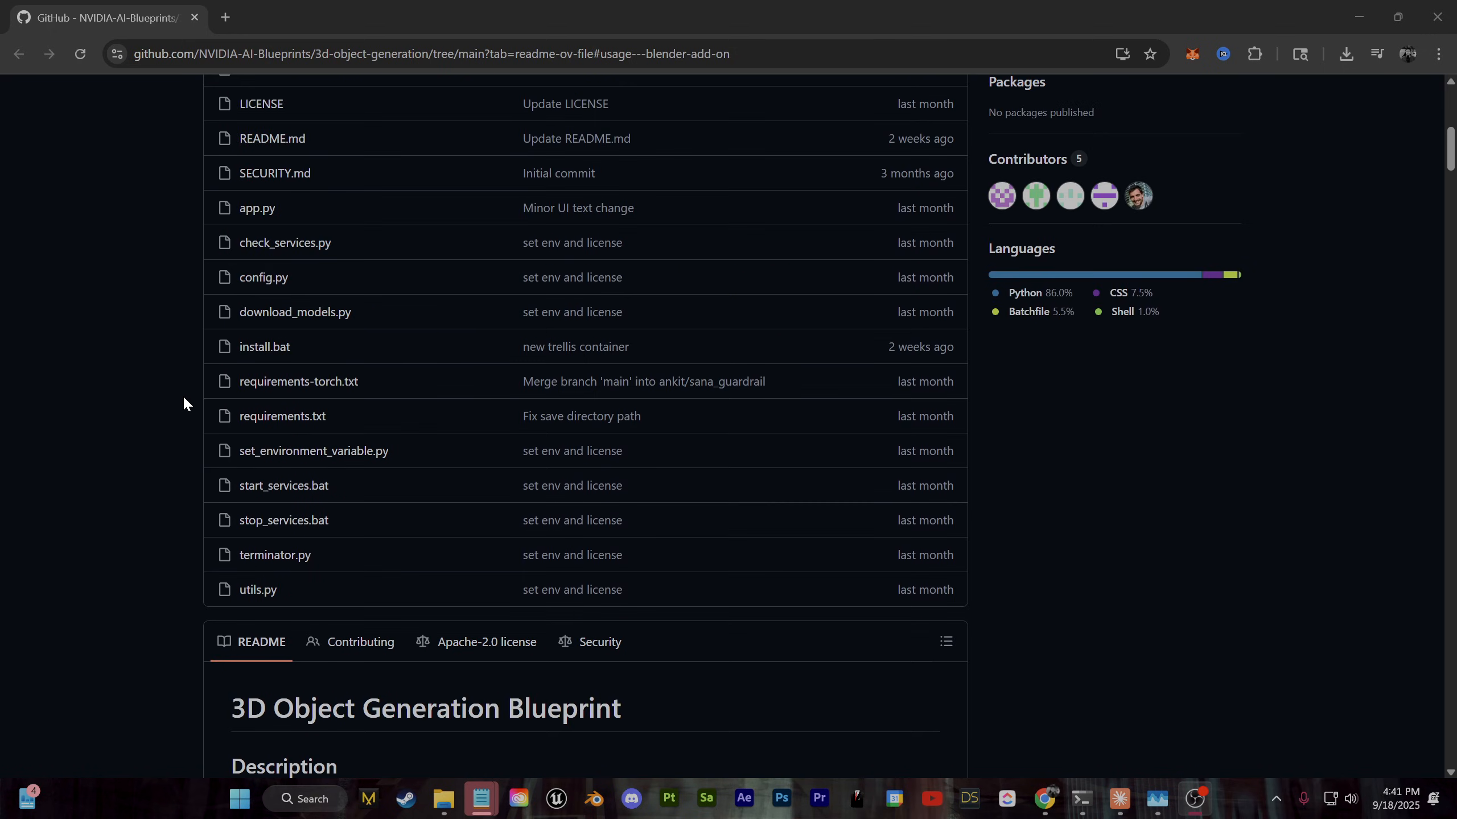
{"action": "scroll", "coordinate": [182, 396], "scroll_direction": "down", "scroll_amount": 2}
{"action": "scroll", "coordinate": [182, 396], "scroll_direction": "down", "scroll_amount": 2}
{"action": "scroll", "coordinate": [182, 396], "scroll_direction": "down", "scroll_amount": 1}
{"action": "scroll", "coordinate": [645, 452], "scroll_direction": "down", "scroll_amount": 1}
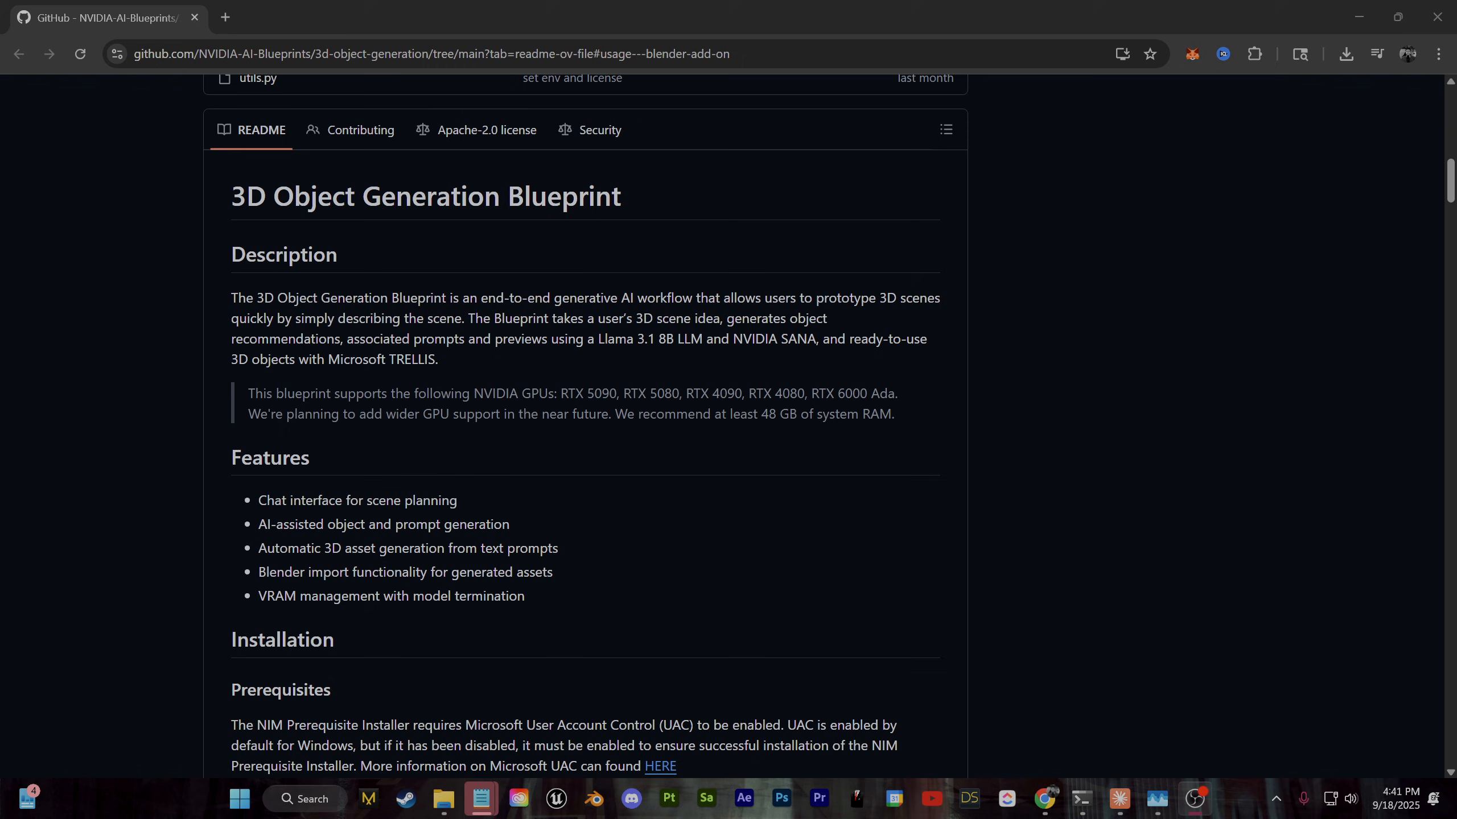
{"action": "scroll", "coordinate": [586, 422], "scroll_direction": "down", "scroll_amount": 1}
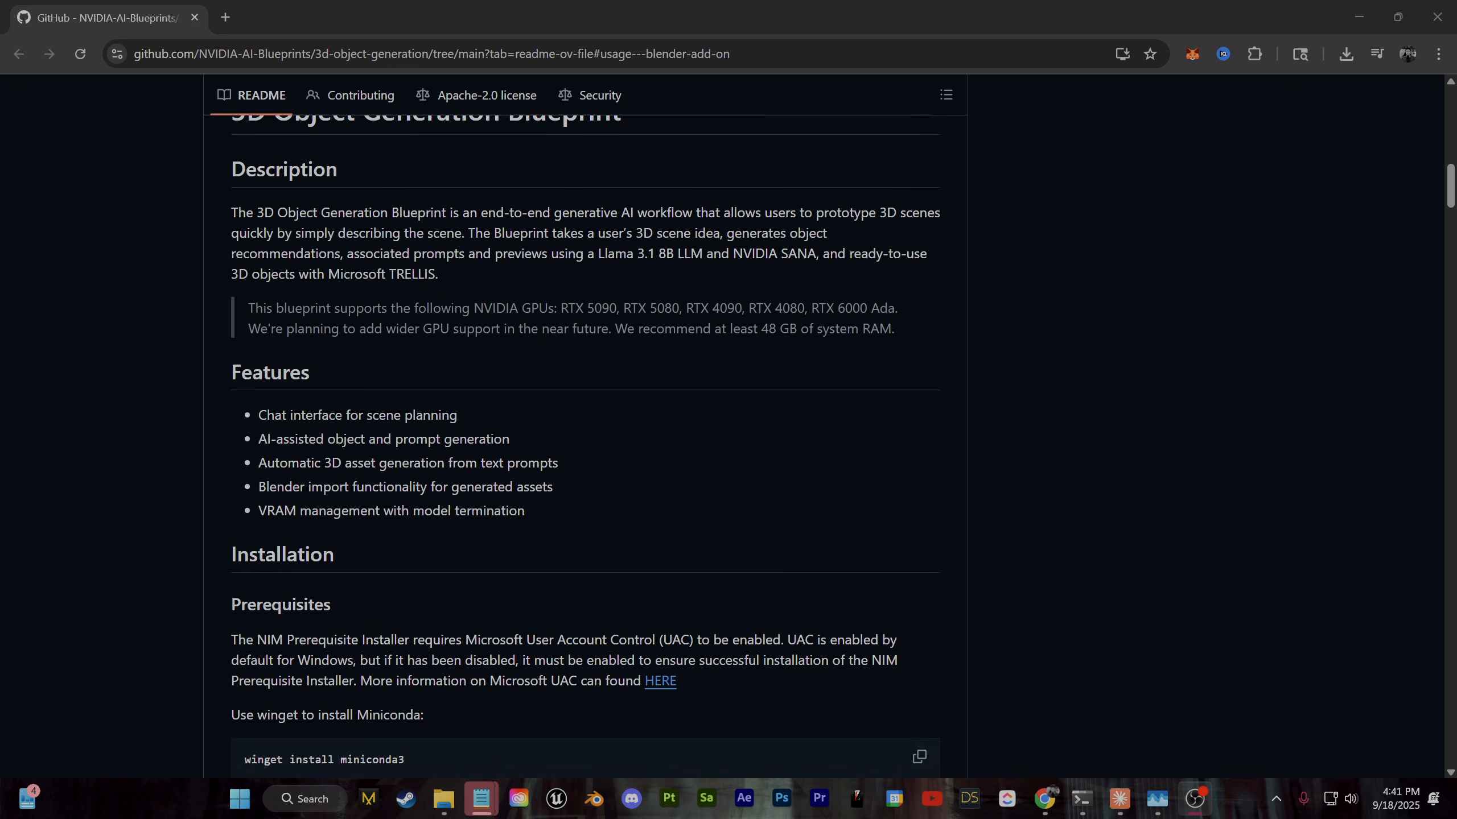
{"action": "type", "text": "cmd"}
Install Miniconda and Git via the pasted winget commands in Command Prompt
{"action": "key", "text": "Return"}
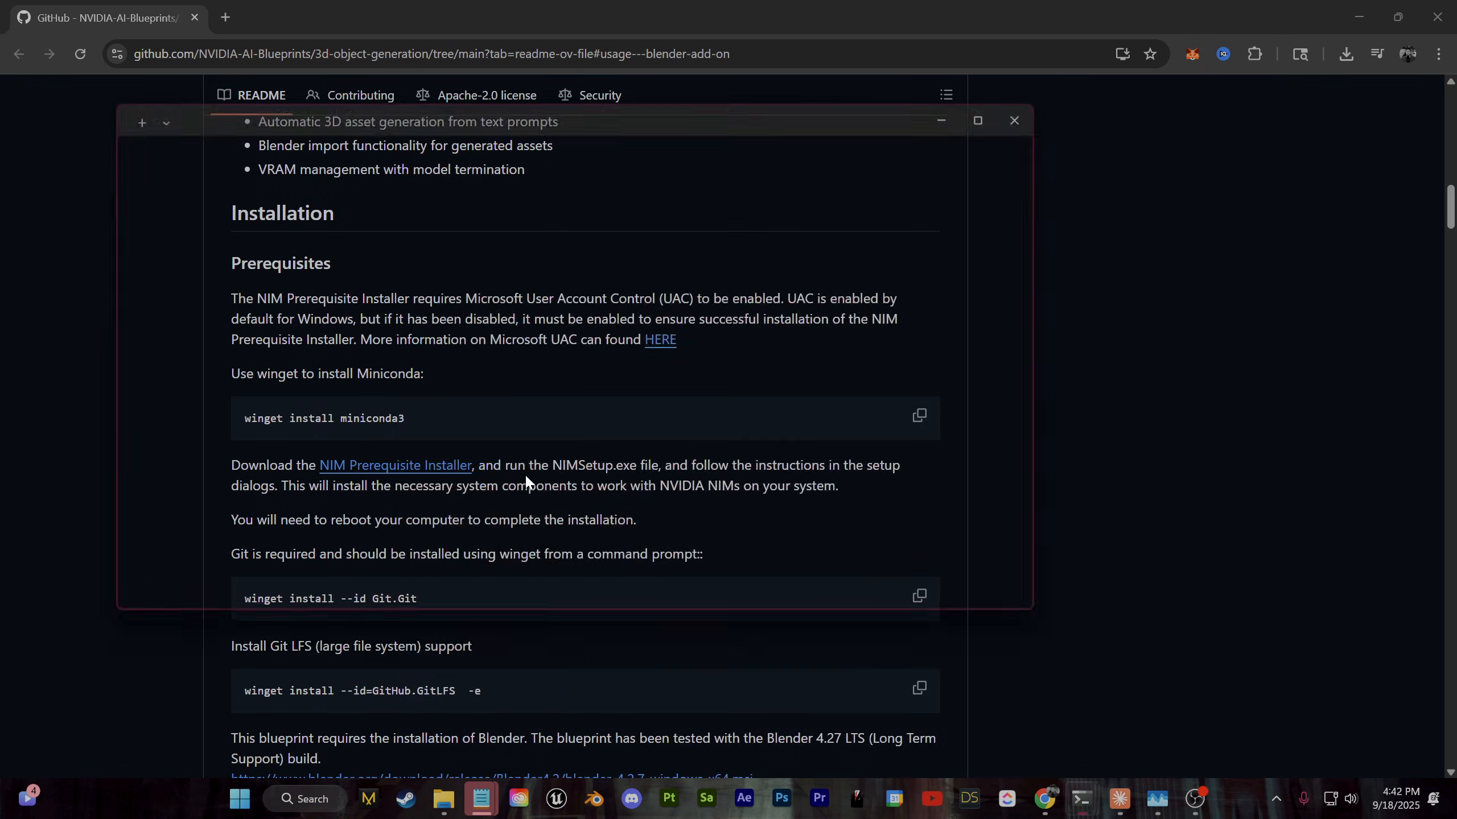
{"action": "left_click_drag", "start_coordinate": [338, 157], "coordinate": [848, 246]}
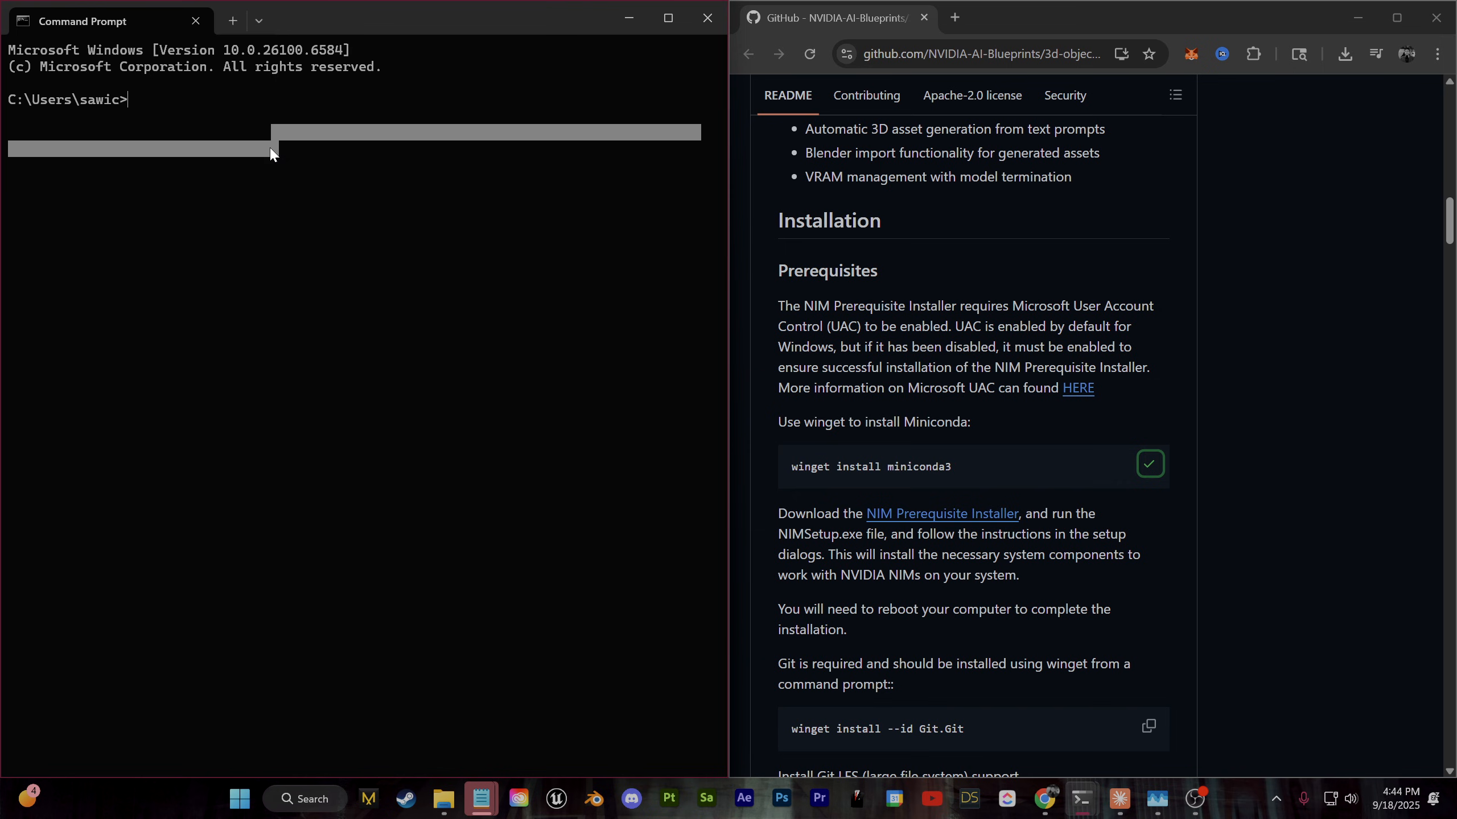
{"action": "type", "text": "winget install miniconda3"}
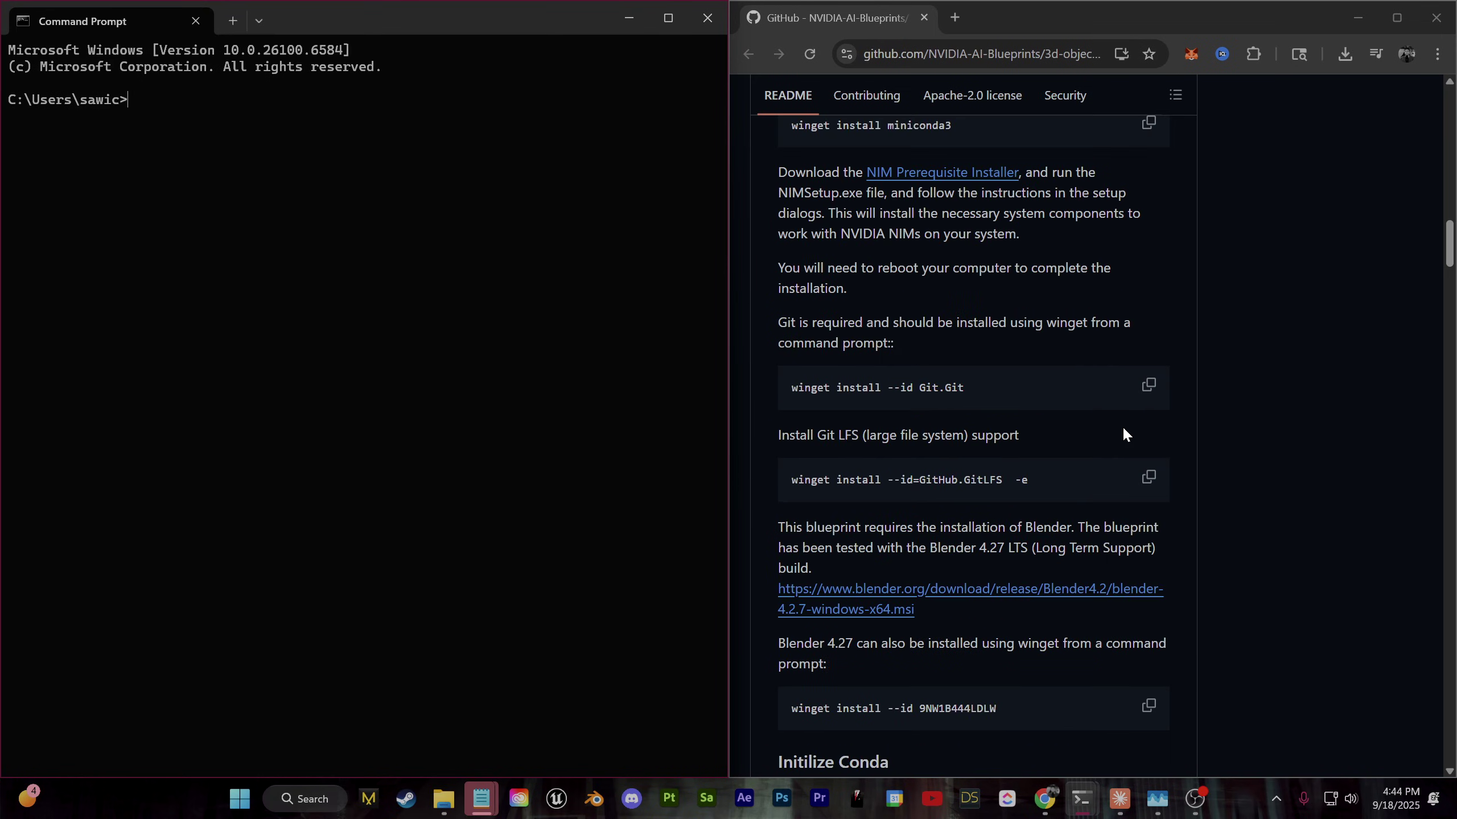
{"action": "left_click", "coordinate": [1149, 385]}
{"action": "key", "text": "ctrl+v"}
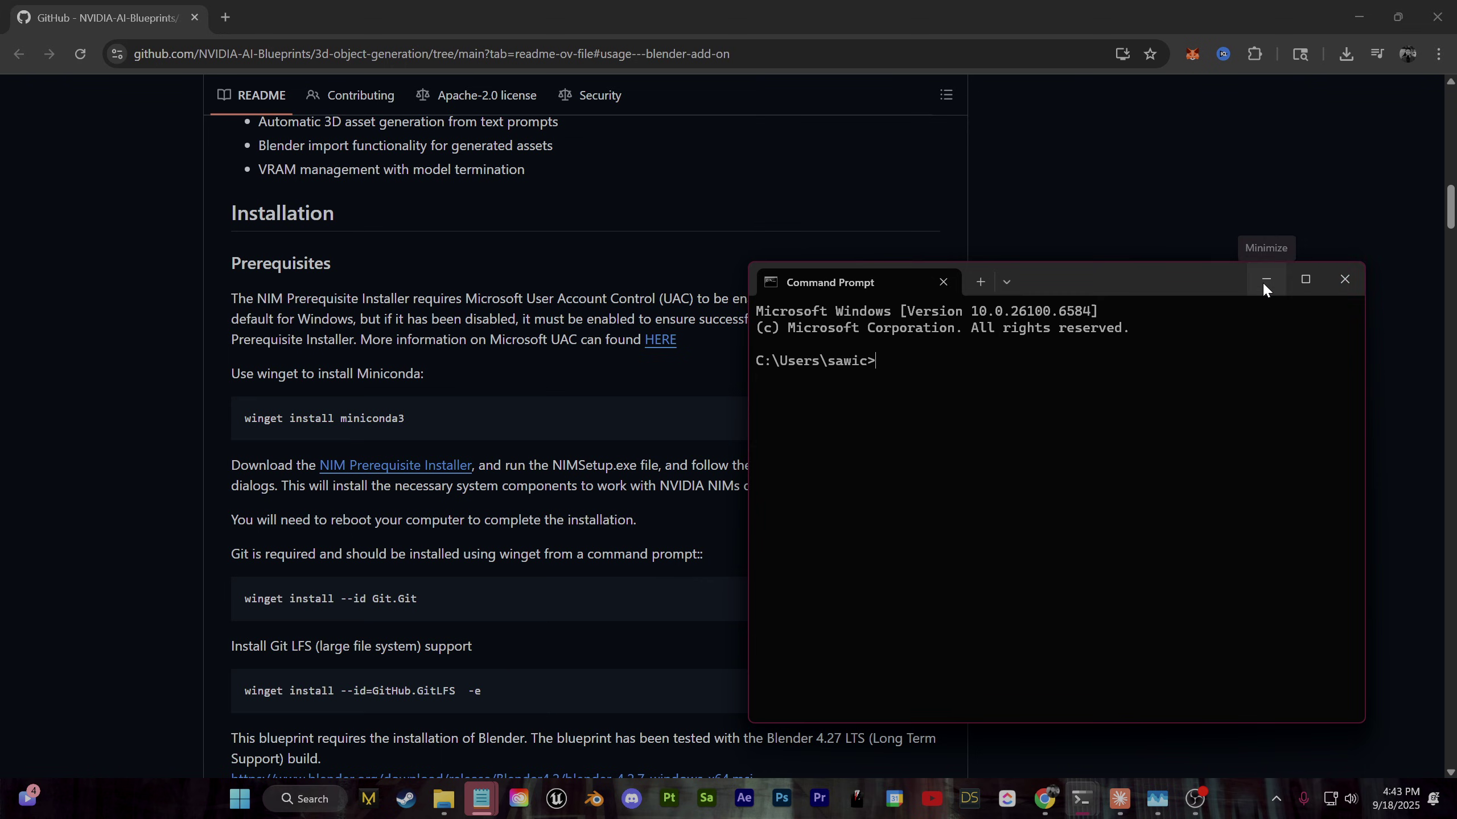
Download NIMSetup.exe and run the NIM prerequisite installer
{"action": "left_click", "coordinate": [1262, 281]}
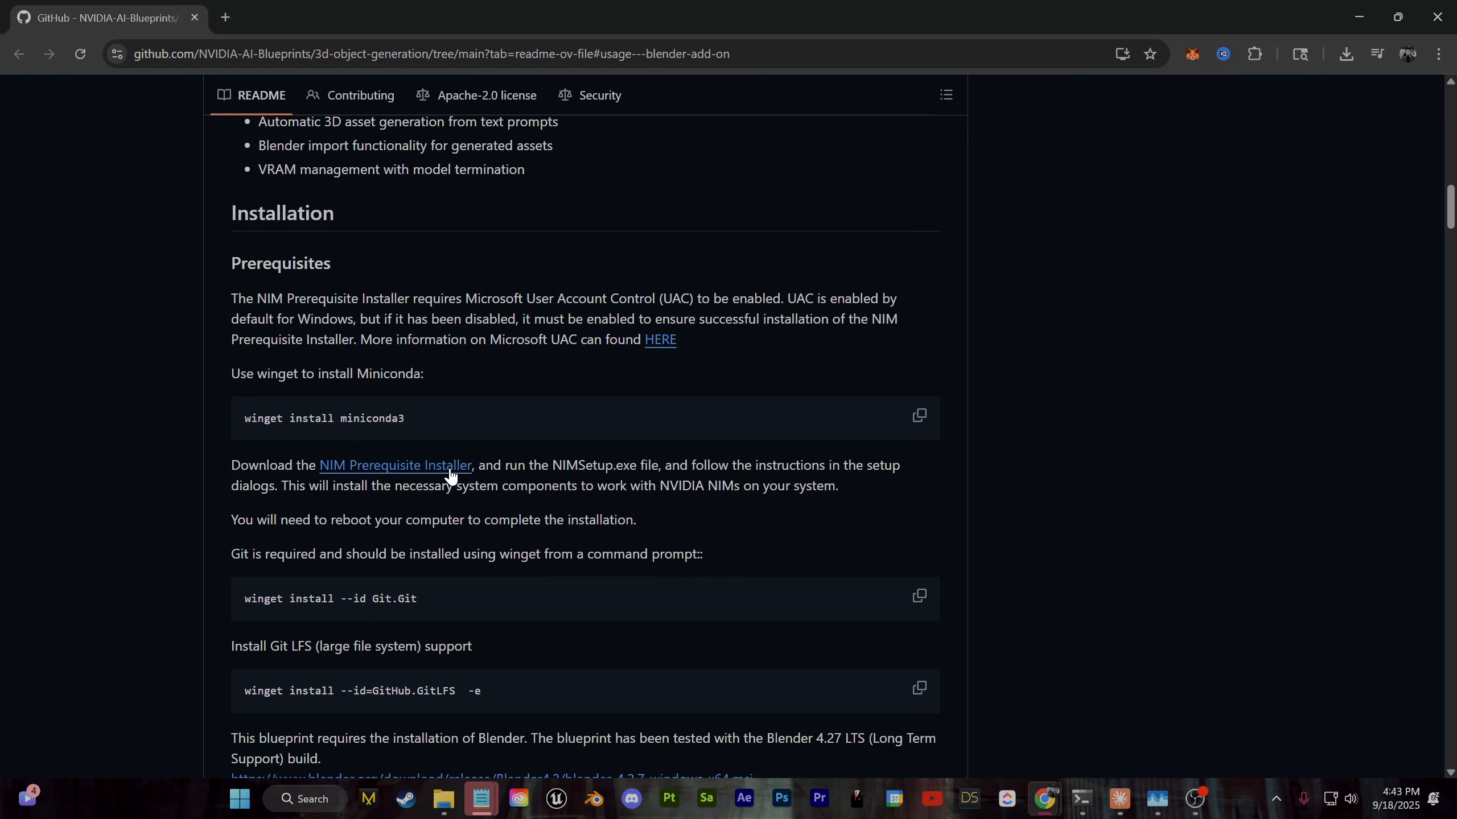
{"action": "left_click", "coordinate": [432, 466]}
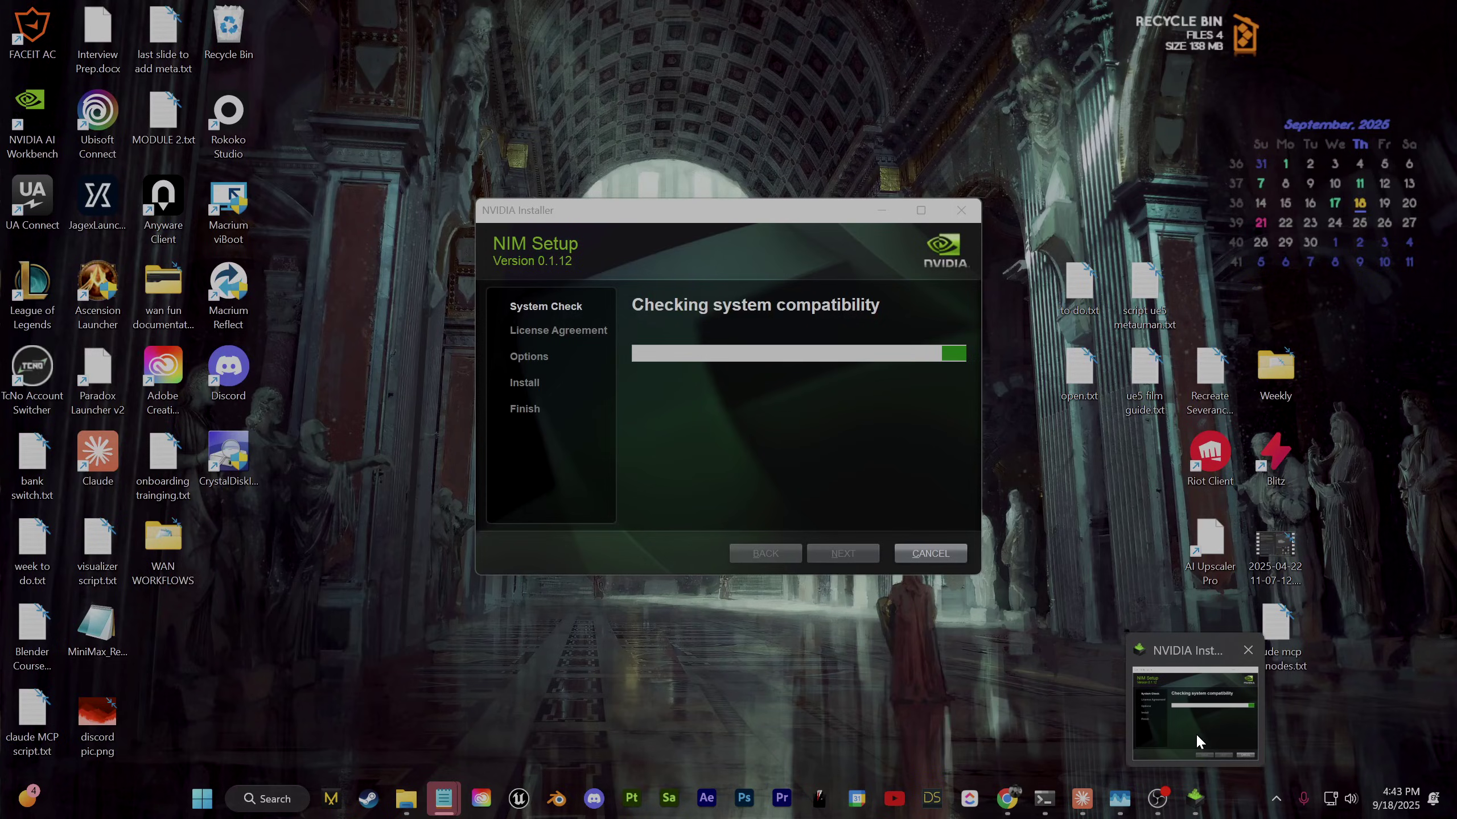
{"action": "left_click", "coordinate": [1194, 733]}
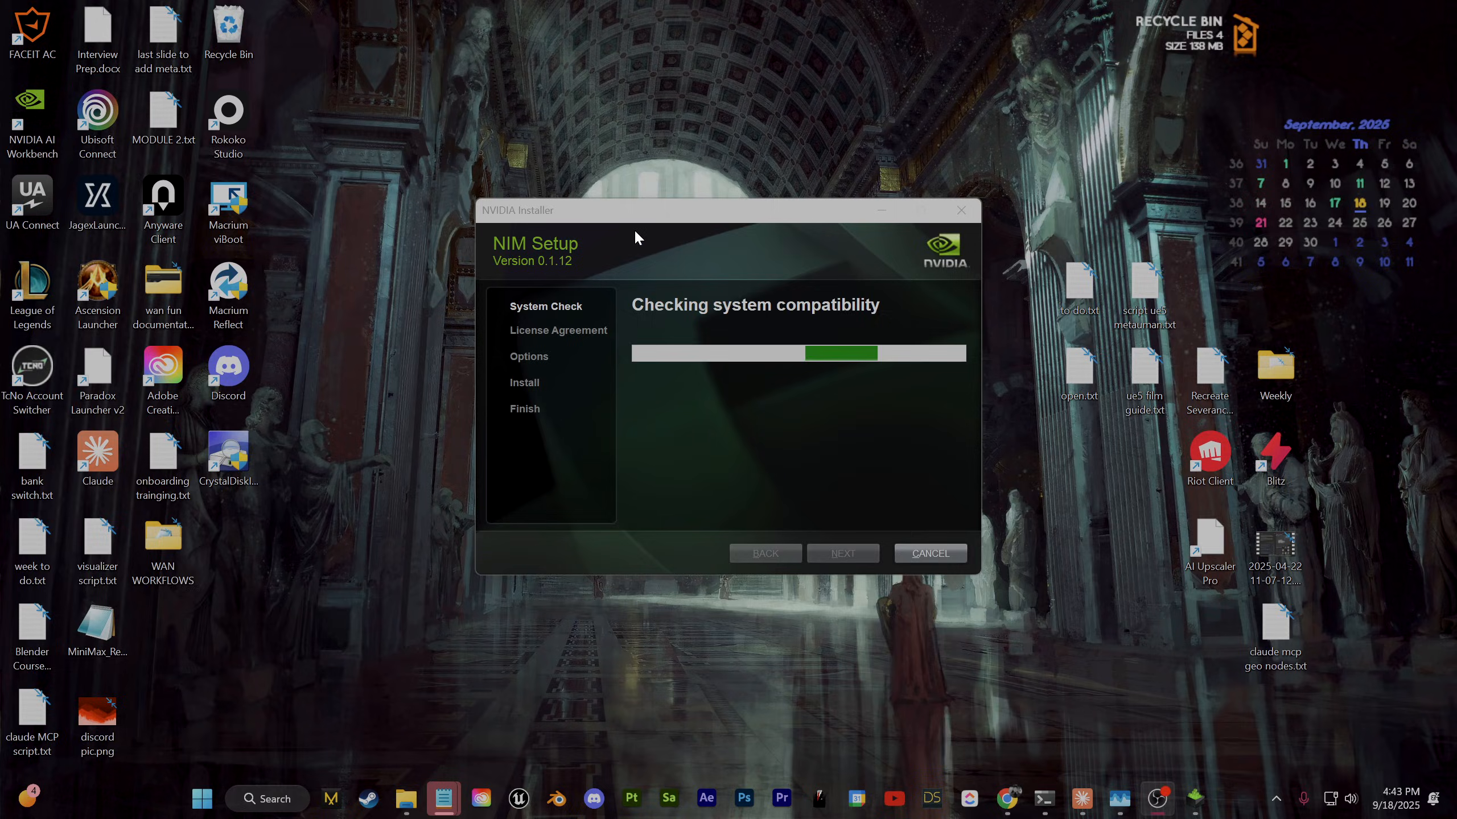
{"action": "left_click_drag", "start_coordinate": [646, 211], "coordinate": [651, 277]}
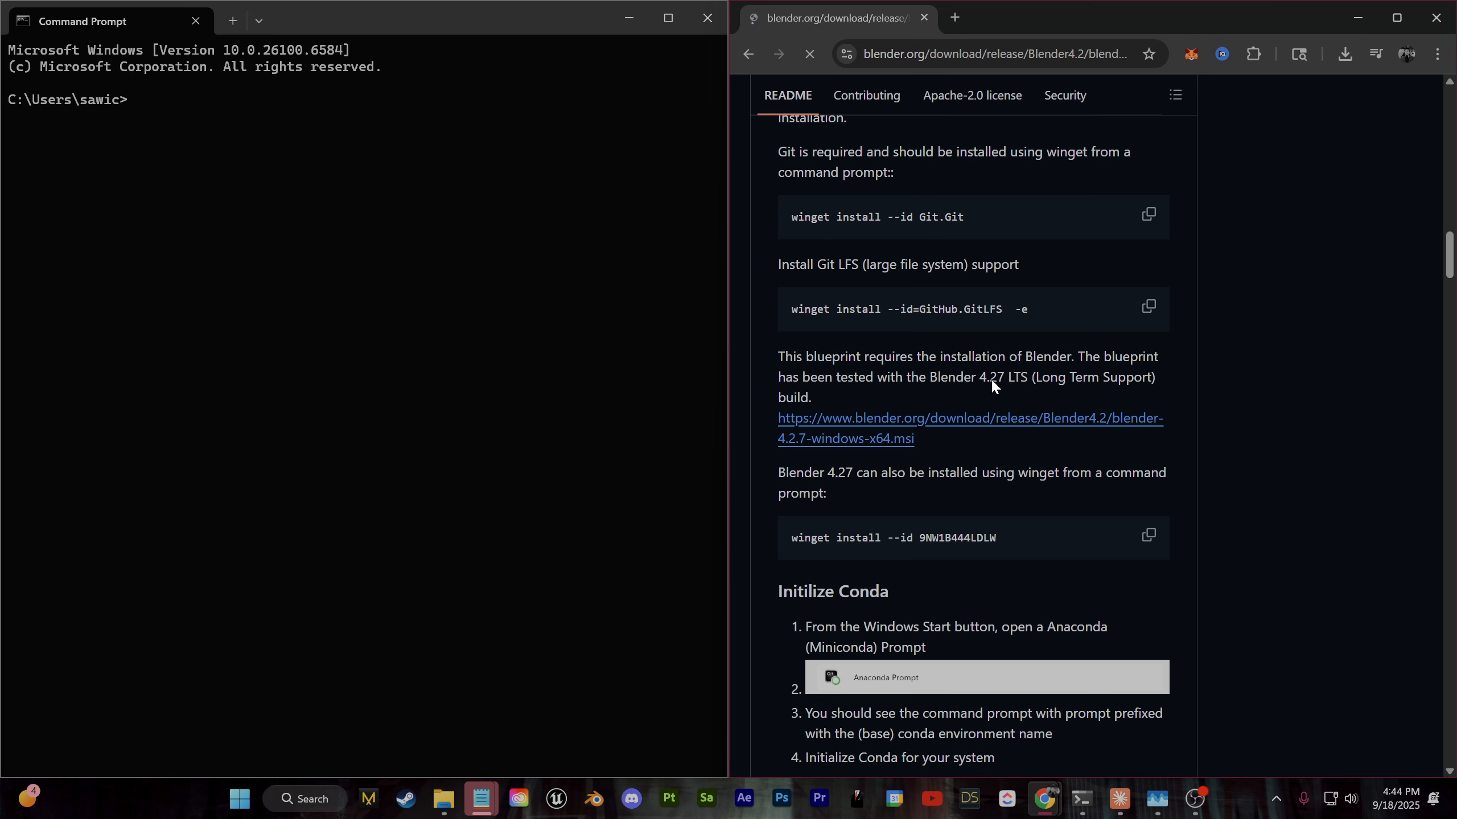
{"action": "scroll", "coordinate": [1002, 456], "scroll_direction": "down", "scroll_amount": 5}
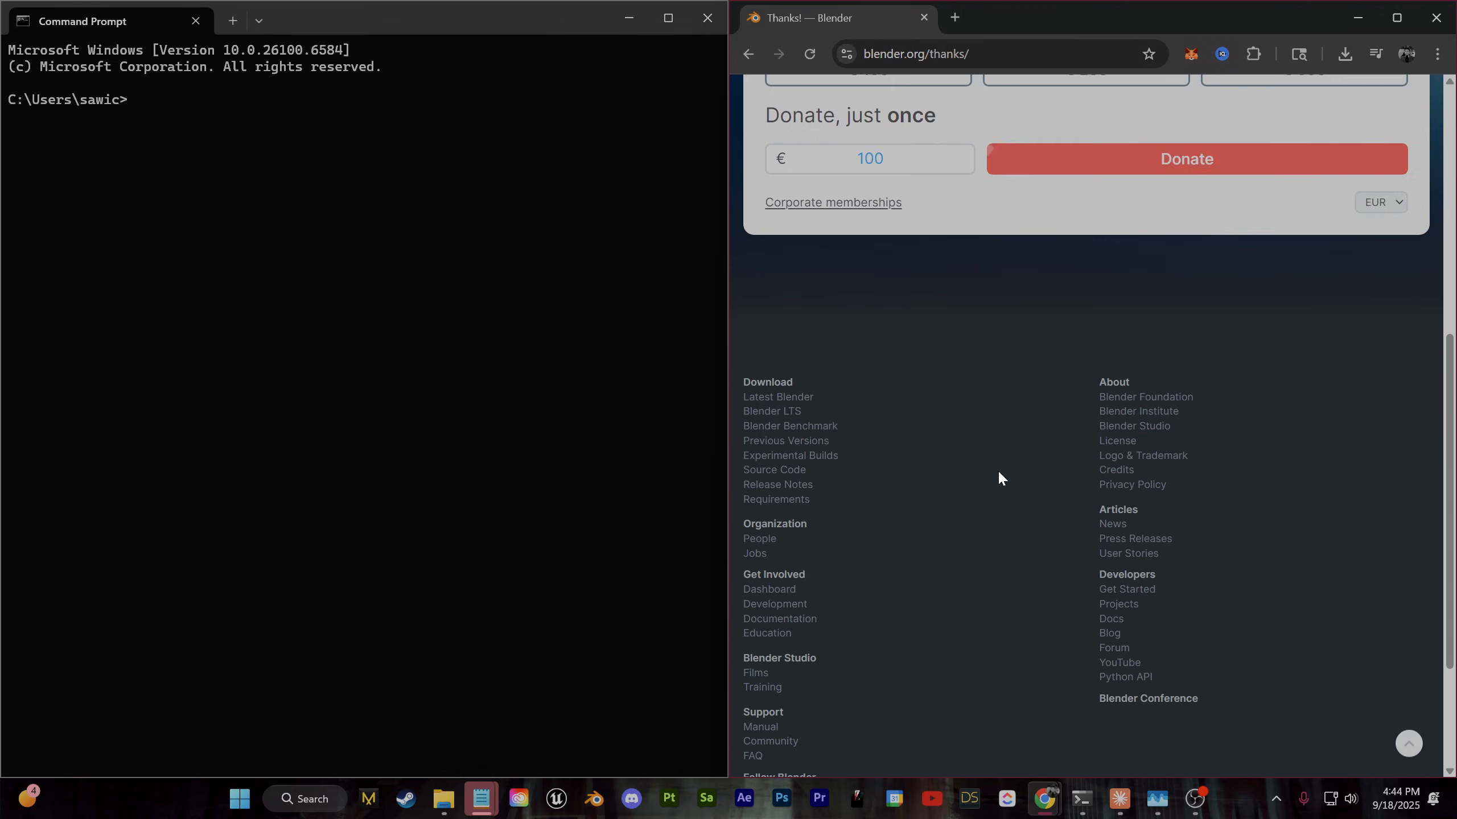
{"action": "scroll", "coordinate": [999, 490], "scroll_direction": "up", "scroll_amount": 3}
{"action": "scroll", "coordinate": [998, 501], "scroll_direction": "down", "scroll_amount": 5}
{"action": "scroll", "coordinate": [990, 603], "scroll_direction": "up", "scroll_amount": 8}
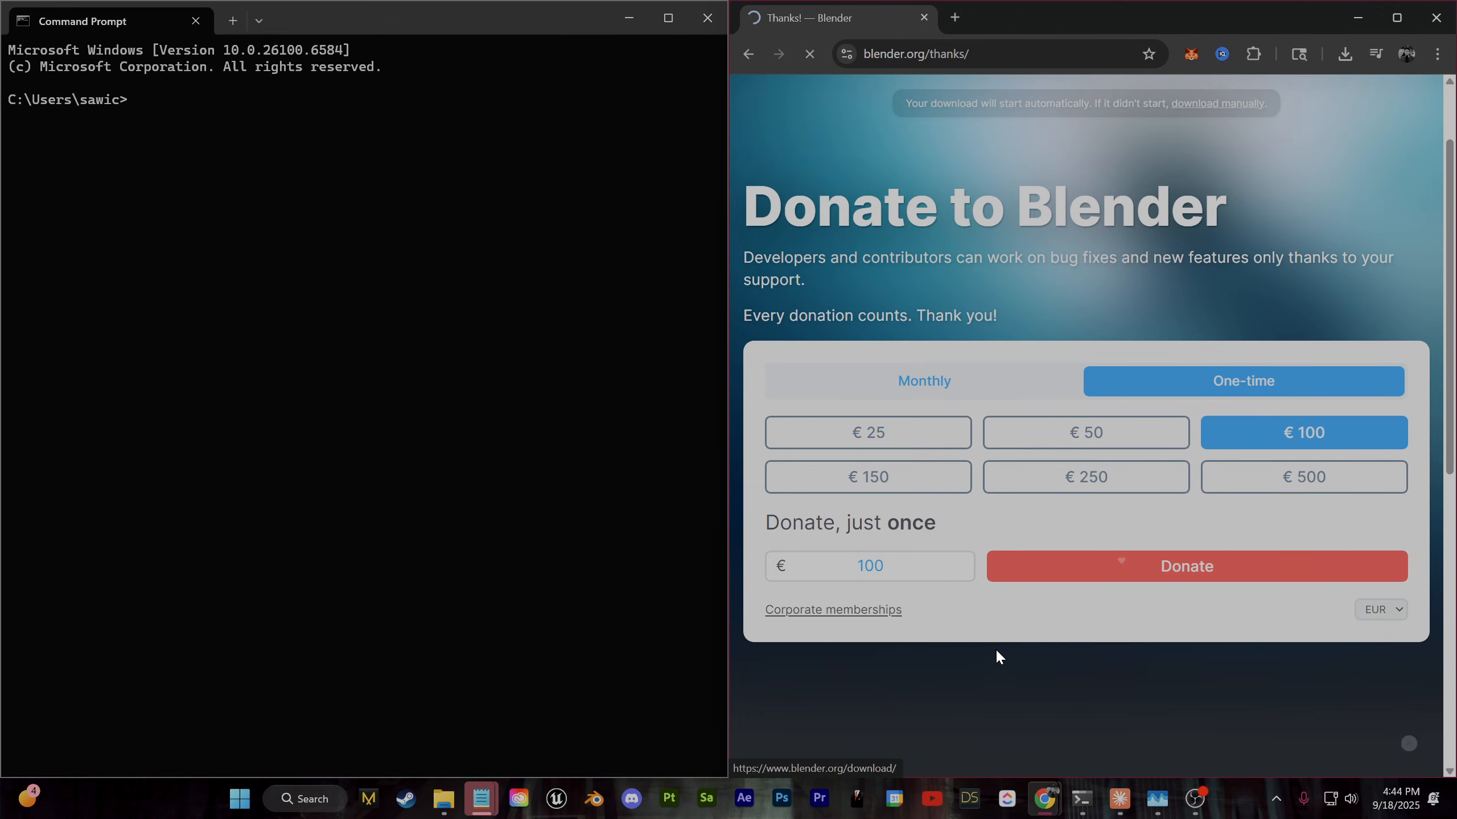
{"action": "scroll", "coordinate": [996, 626], "scroll_direction": "up", "scroll_amount": 2}
Bring the git clone command for the repository from the README into Command Prompt
{"action": "left_click", "coordinate": [748, 57]}
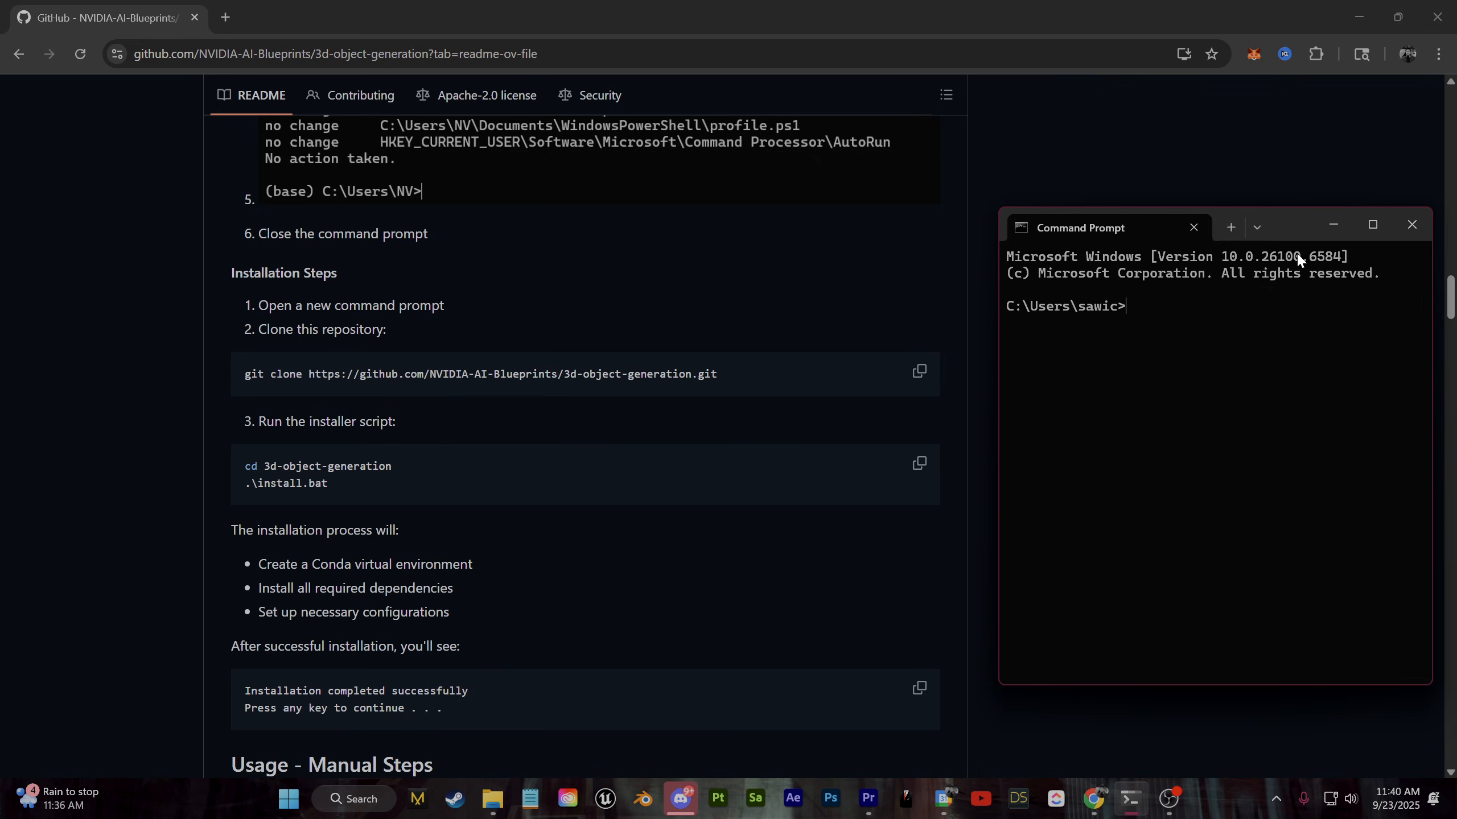
{"action": "left_click", "coordinate": [918, 372]}
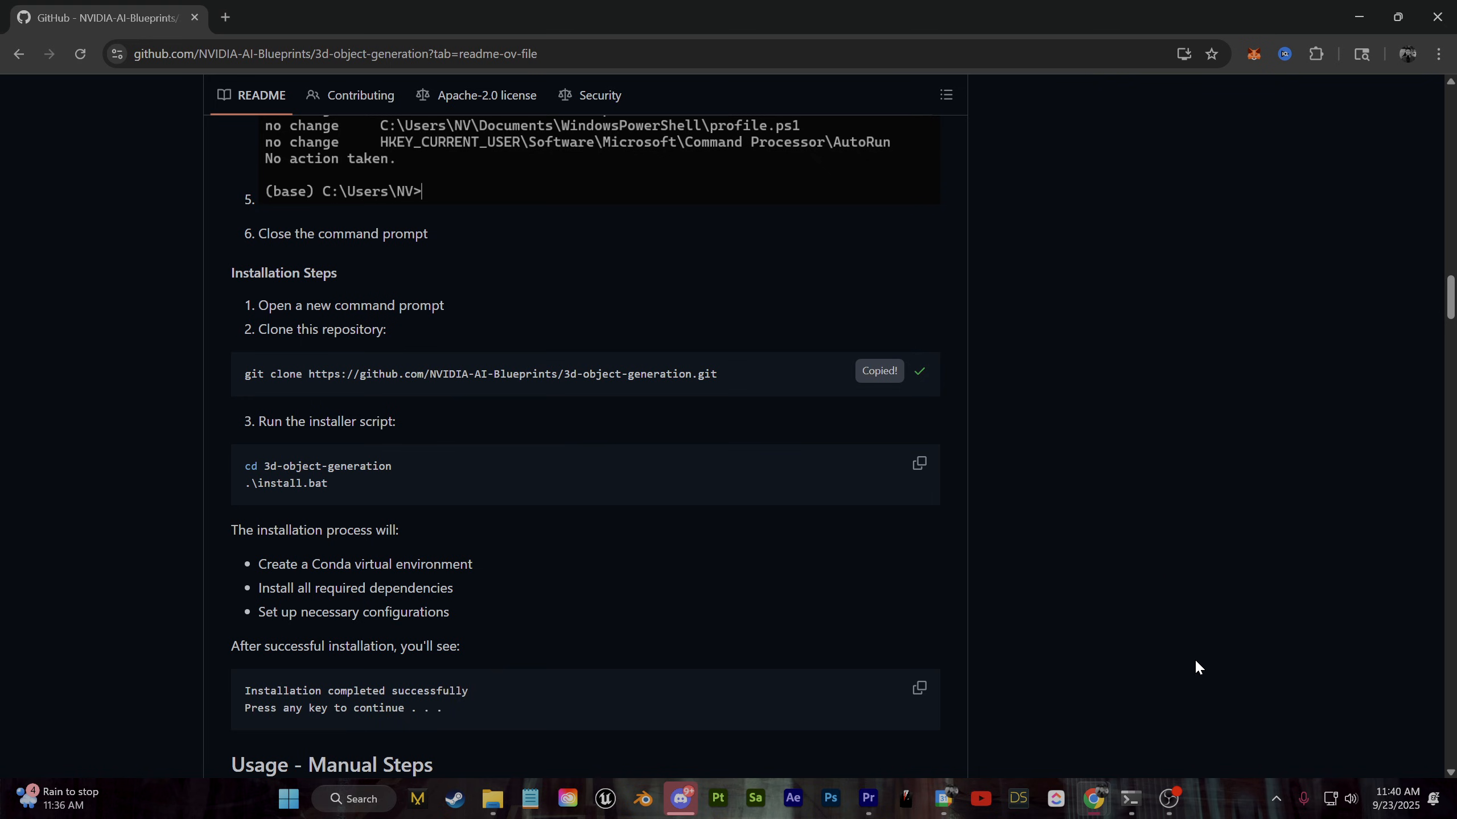
{"action": "left_click", "coordinate": [1130, 799]}
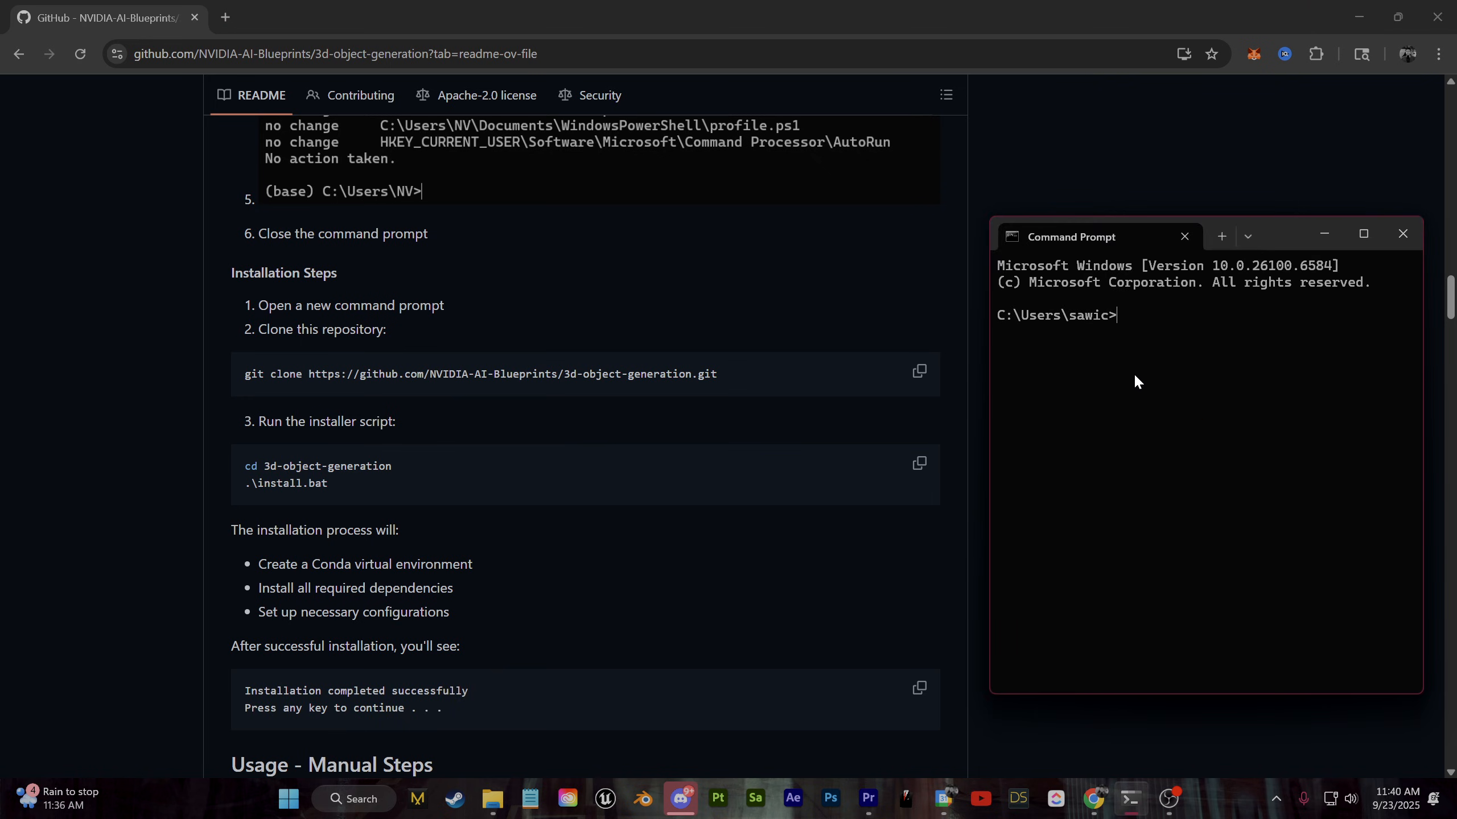
{"action": "right_click", "coordinate": [1133, 372]}
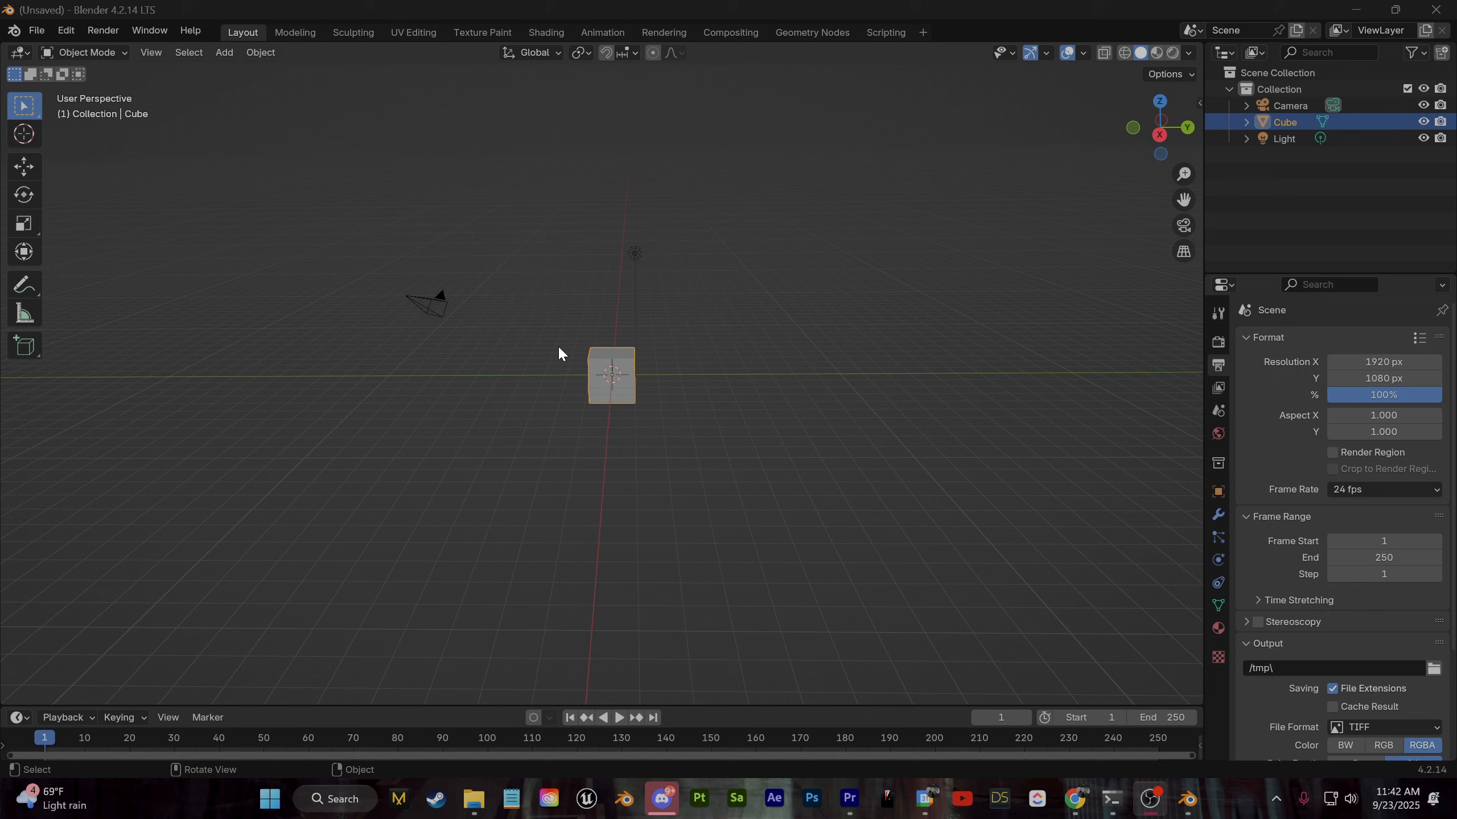
Confirm in Preferences that the 3D Object Generation and Asset Importer add-ons are installed
{"action": "left_click", "coordinate": [65, 32]}
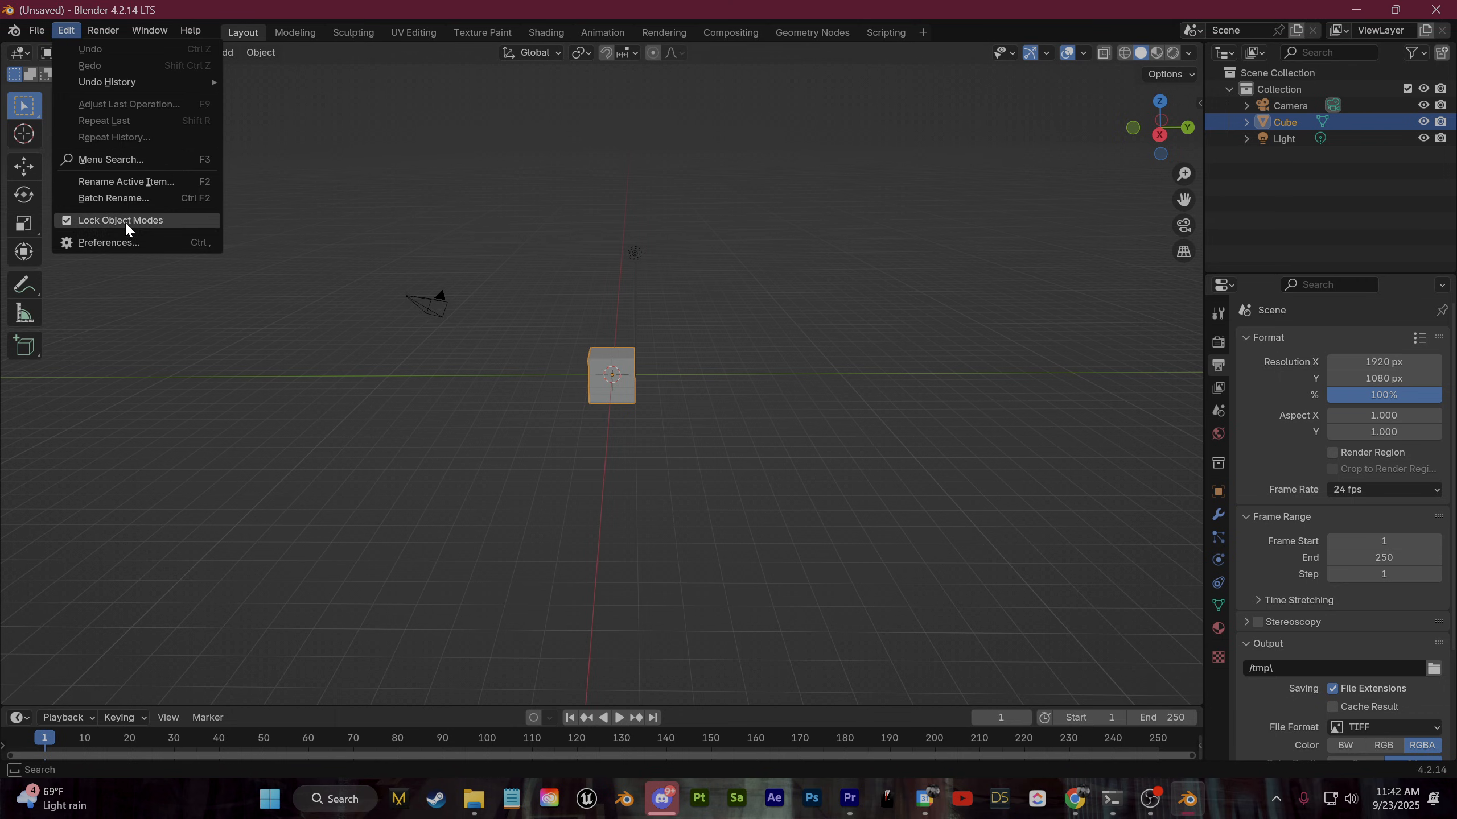
{"action": "left_click", "coordinate": [126, 237]}
{"action": "left_click_drag", "start_coordinate": [297, 10], "coordinate": [647, 128]}
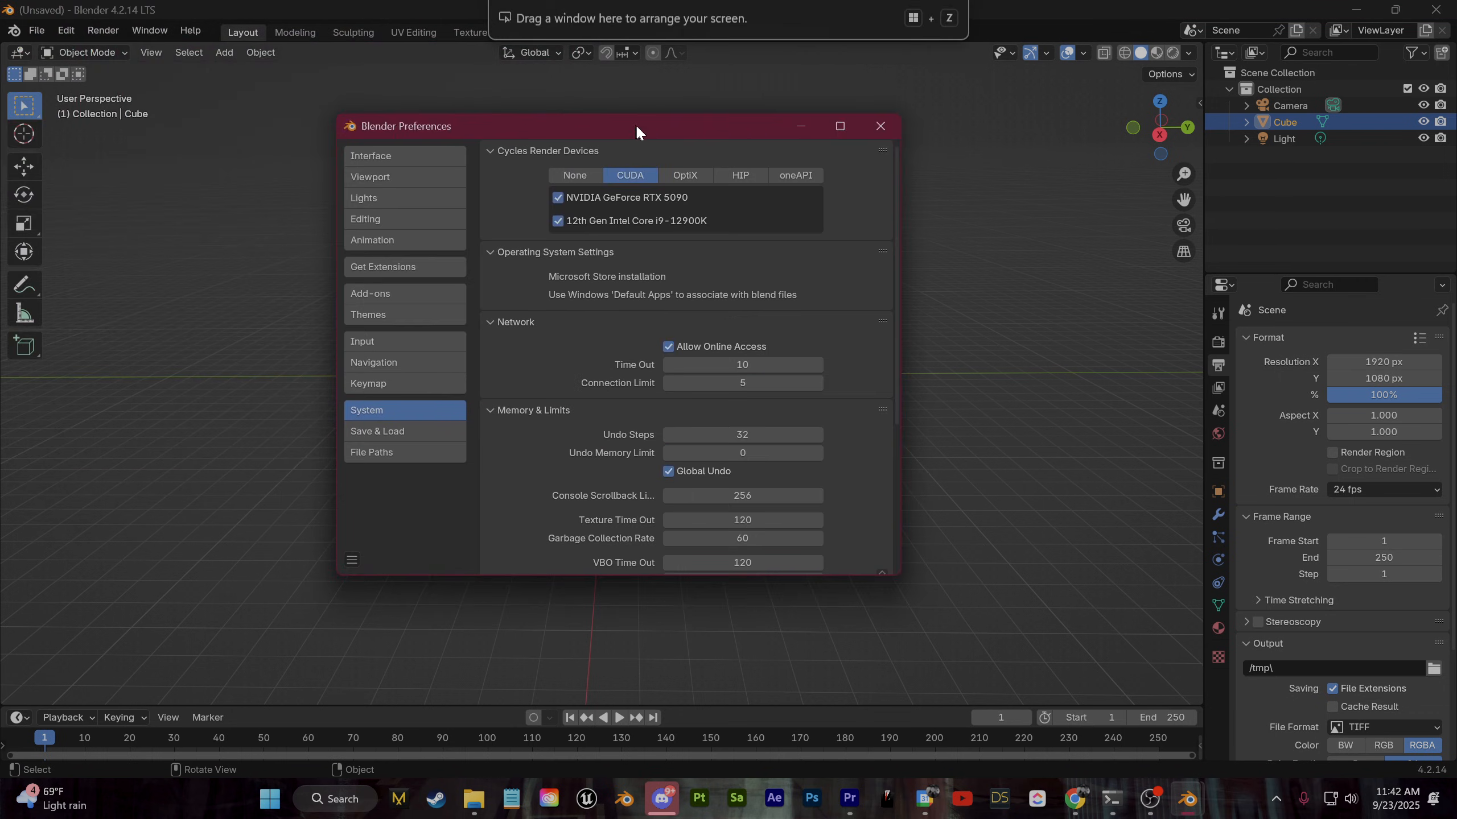
{"action": "left_click", "coordinate": [422, 299]}
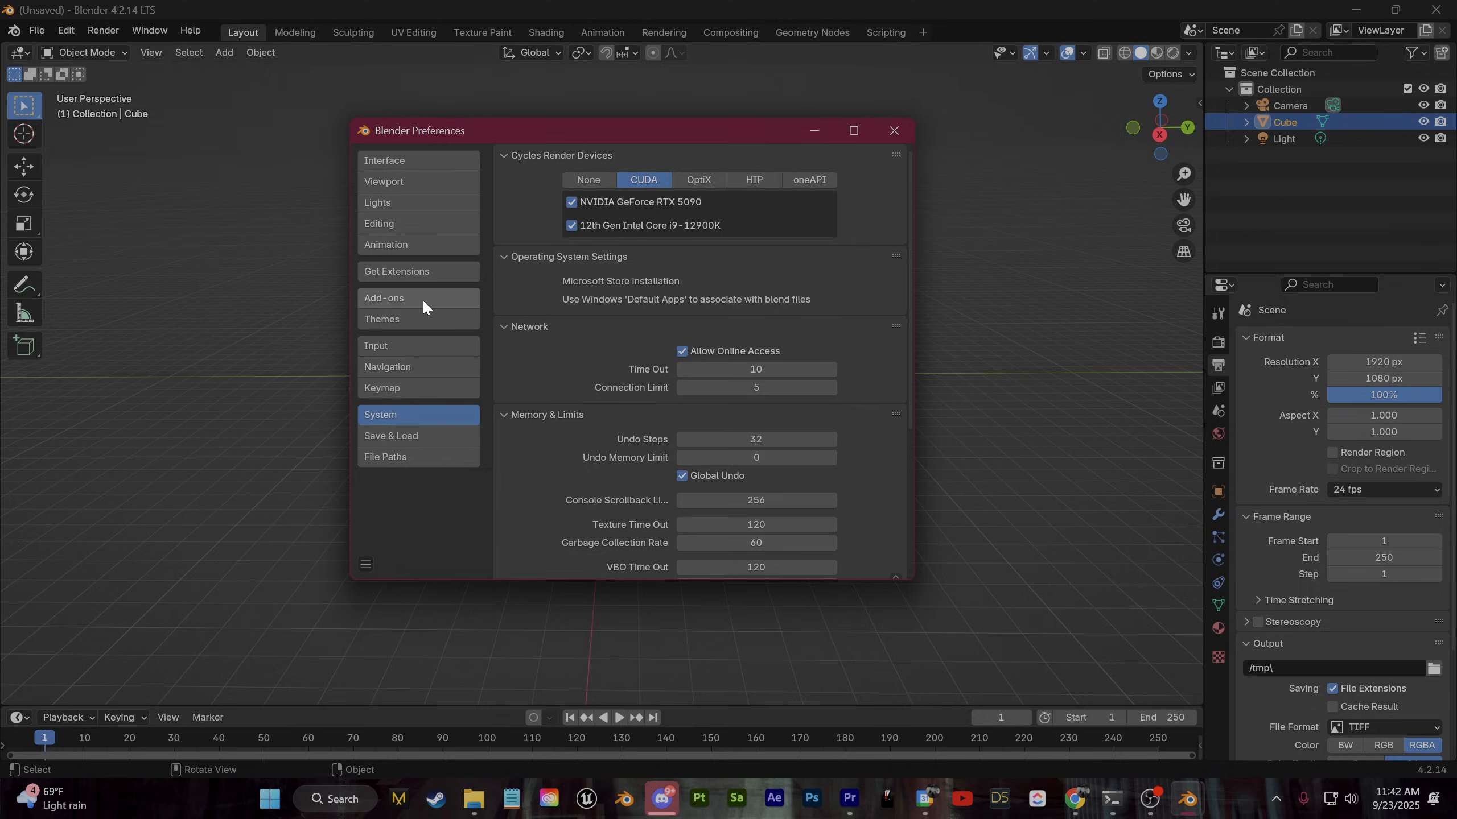
{"action": "left_click", "coordinate": [334, 255]}
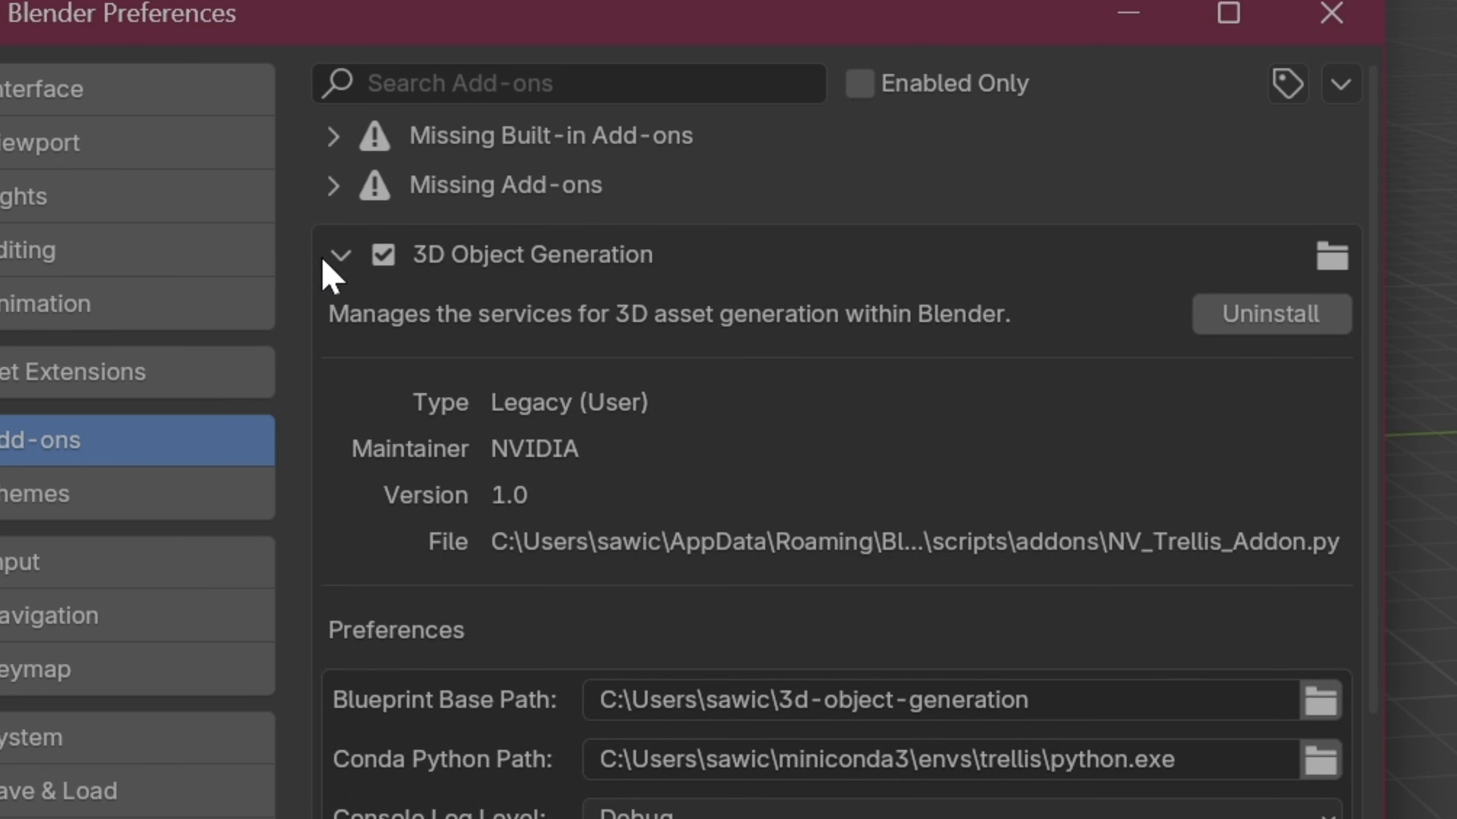
{"action": "left_click", "coordinate": [340, 255]}
{"action": "left_click", "coordinate": [339, 327]}
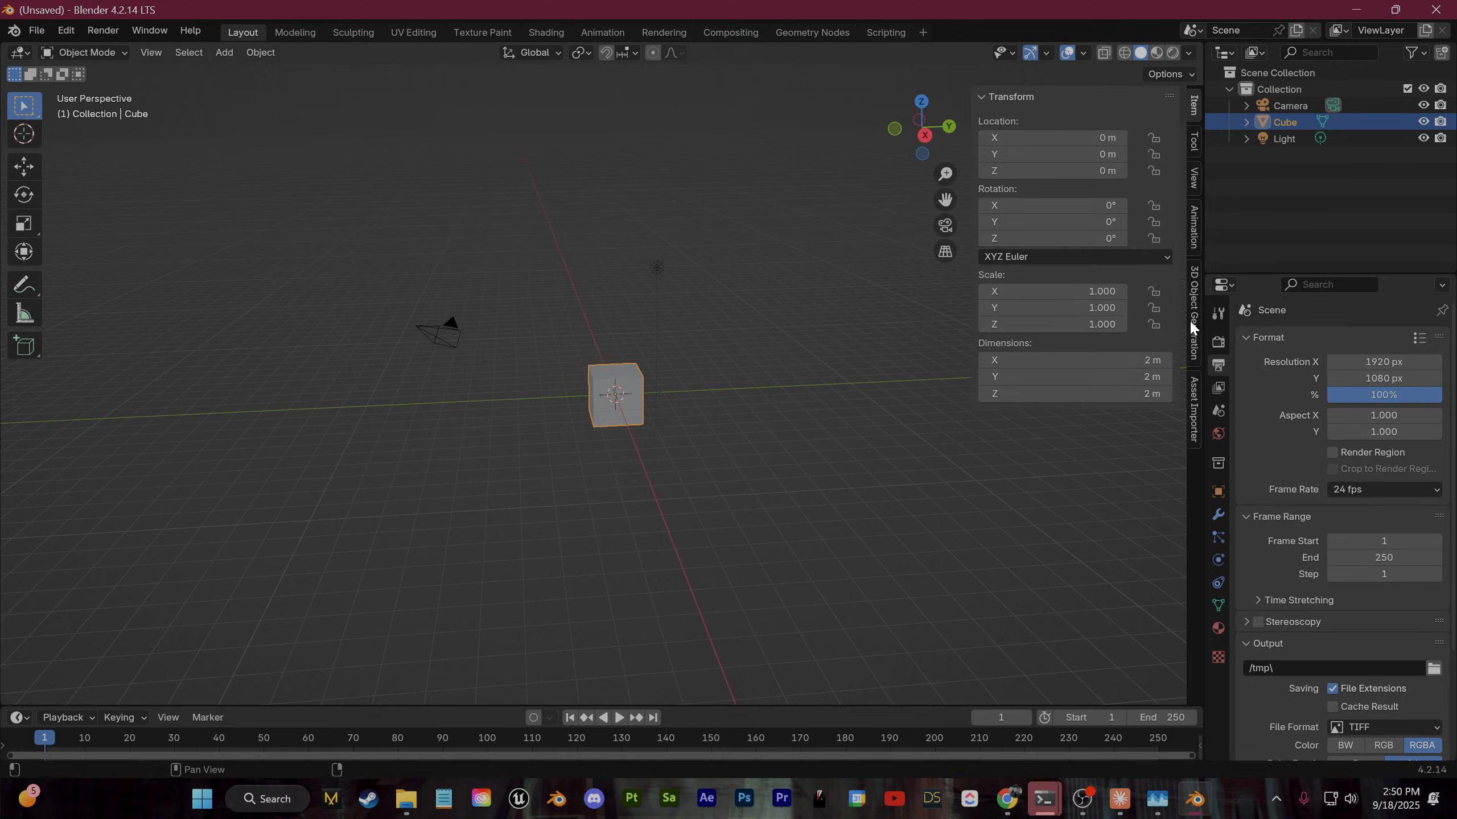
Show the sidebar panels reporting LLM, Trellis and Gradio services ready and the Asset Importer
{"action": "left_click", "coordinate": [1190, 319]}
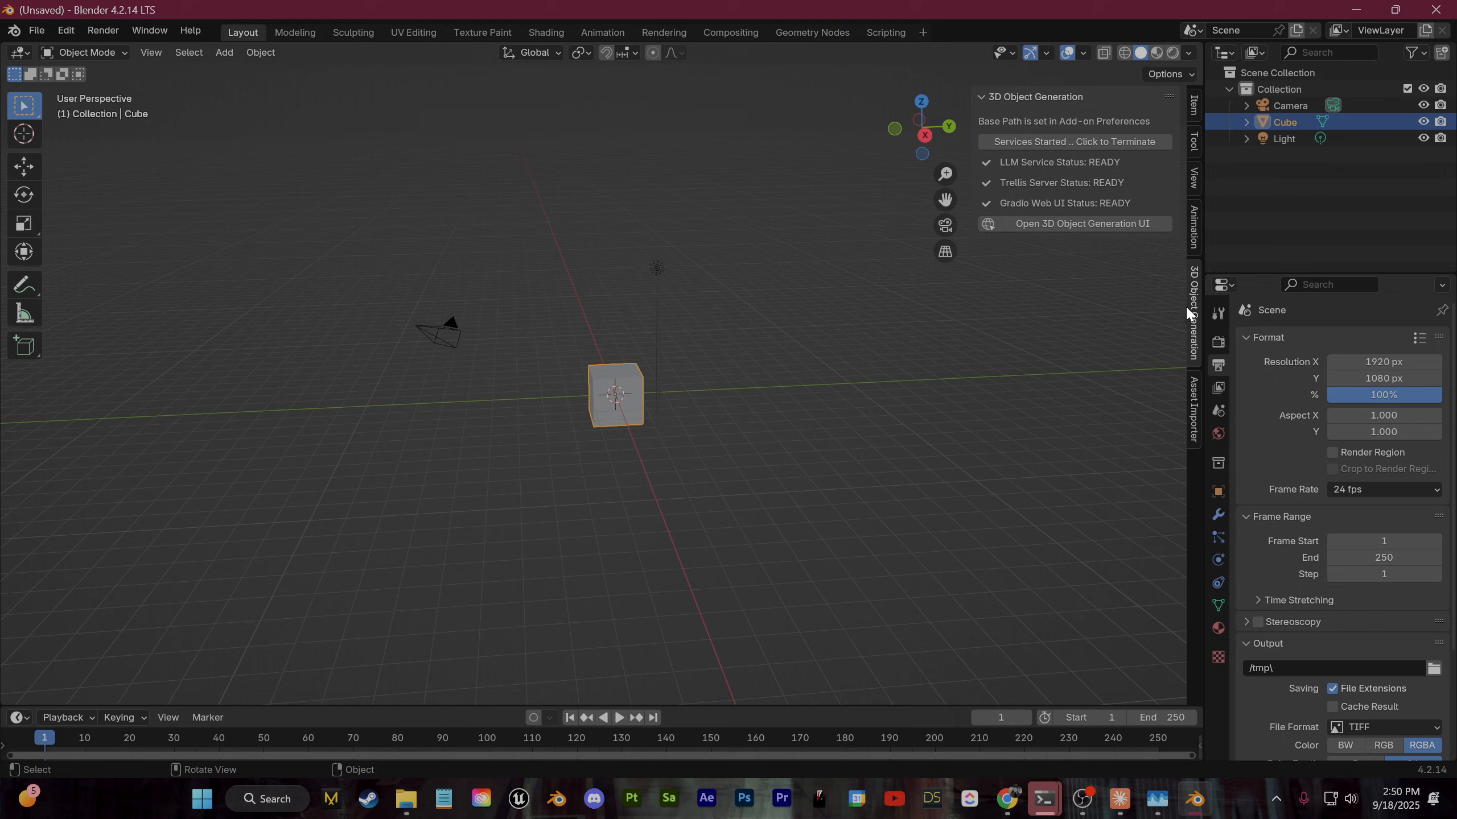
{"action": "left_click", "coordinate": [1194, 407]}
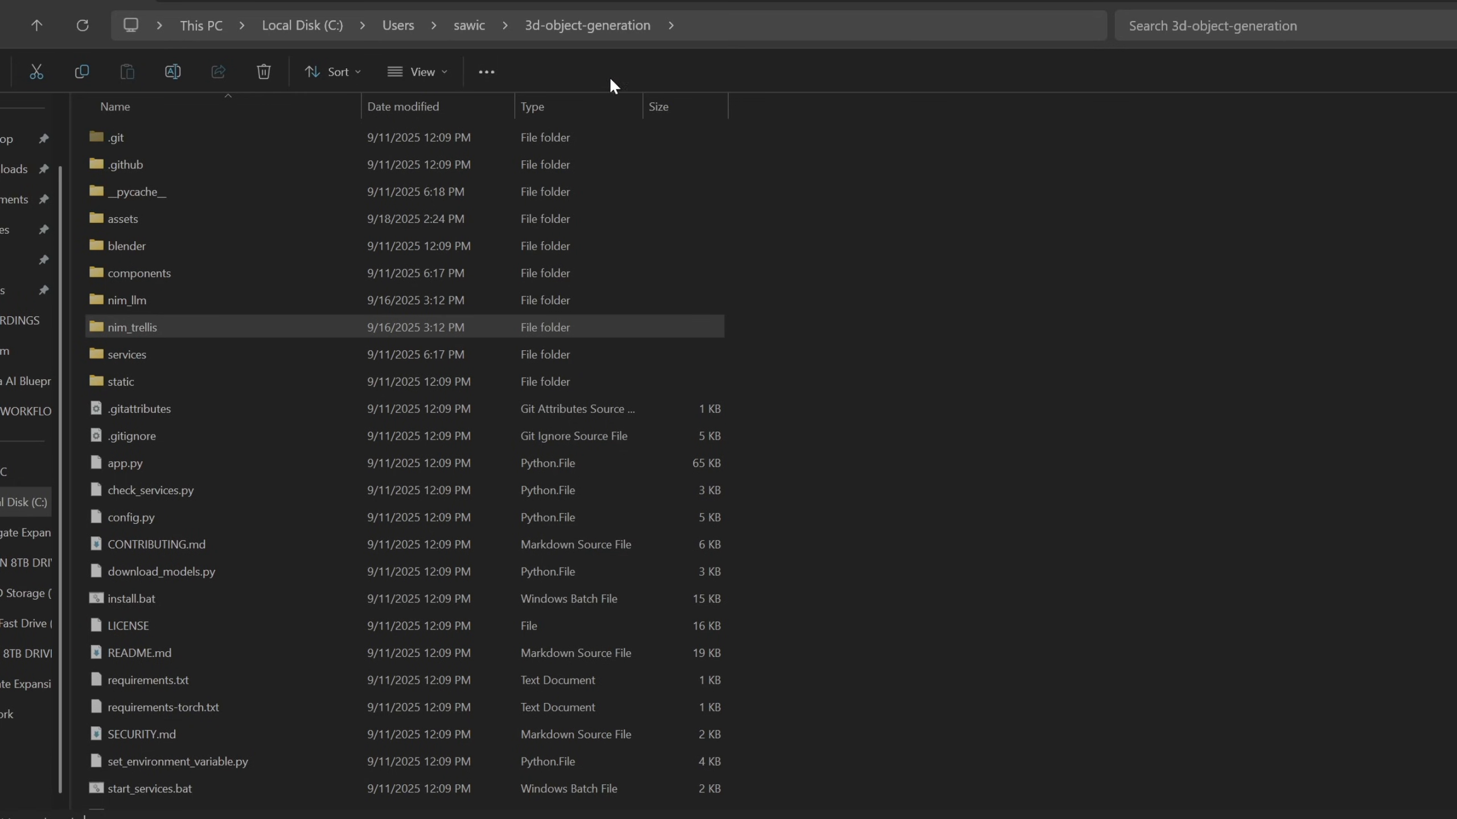
Start cmd in the 3d-object-generation folder and activate the trellis conda environment
{"action": "left_click", "coordinate": [764, 20]}
{"action": "type", "text": "cmd"}
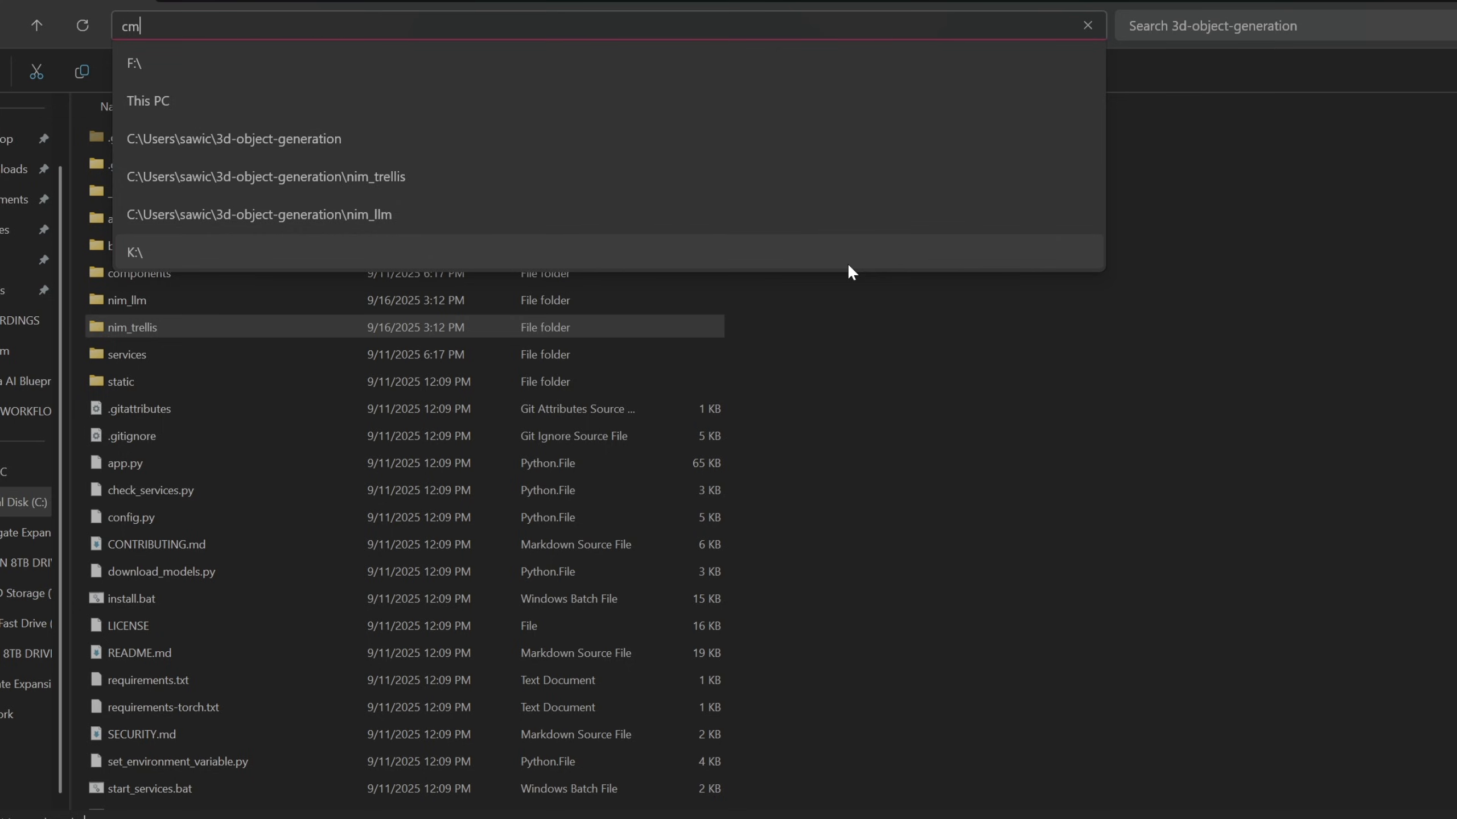
{"action": "key", "text": "Return"}
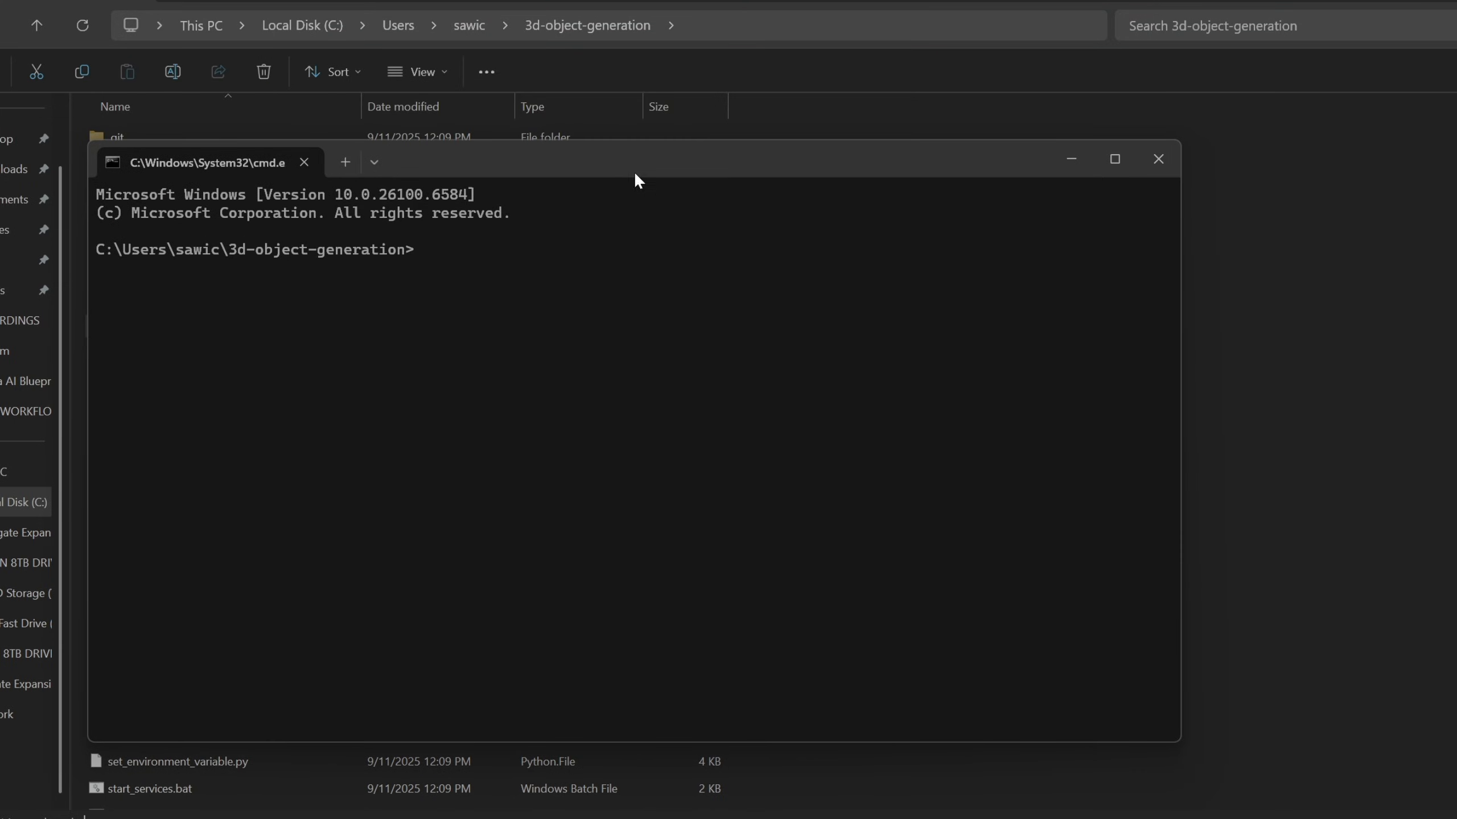
{"action": "left_click_drag", "start_coordinate": [634, 171], "coordinate": [681, 220]}
{"action": "type", "text": "conda activate trel"}
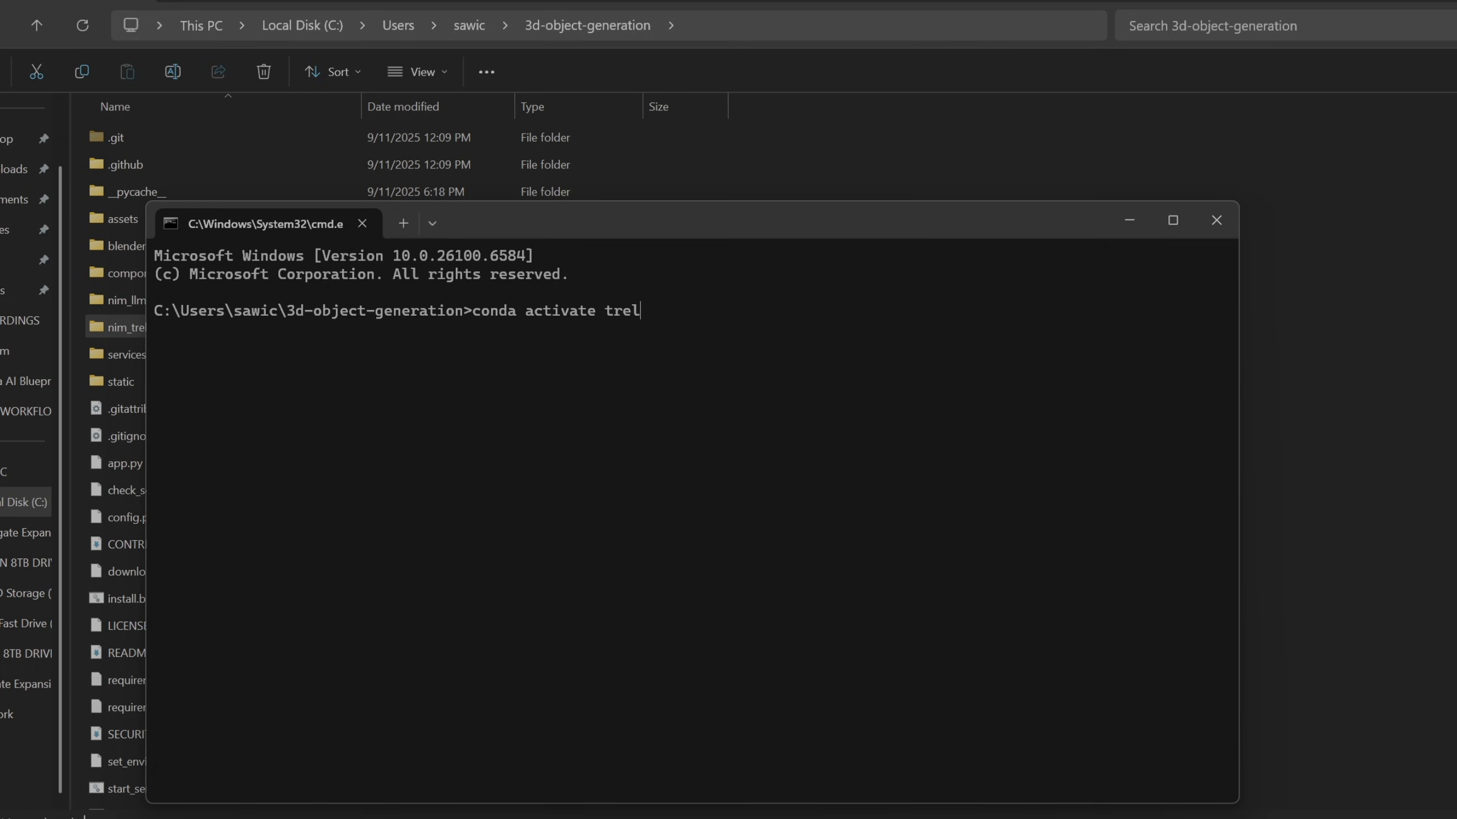
{"action": "key", "text": "Return"}
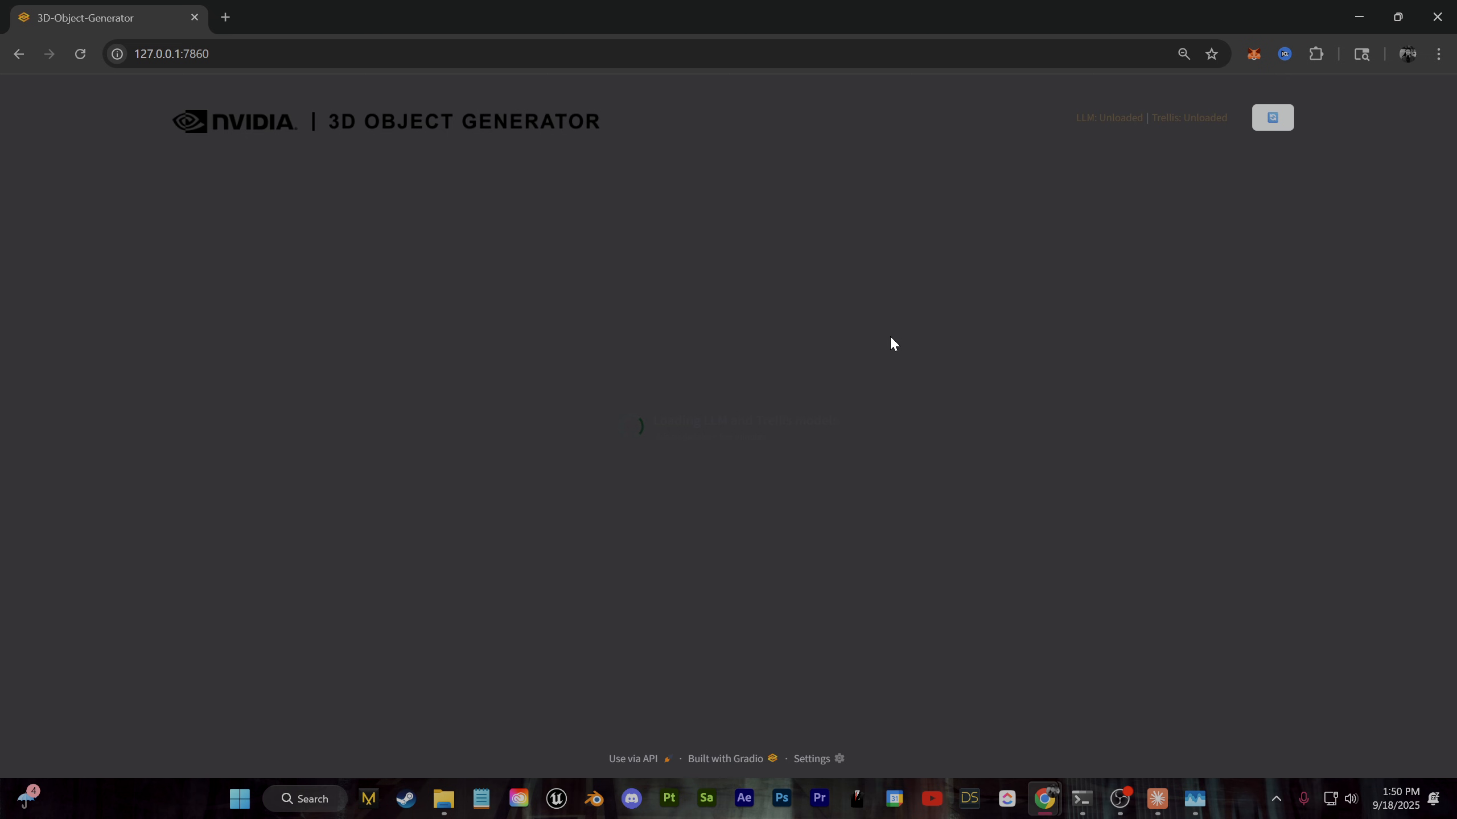
Restore and move the browser window, then switch the generator page to dark theme
{"action": "left_click", "coordinate": [1395, 17]}
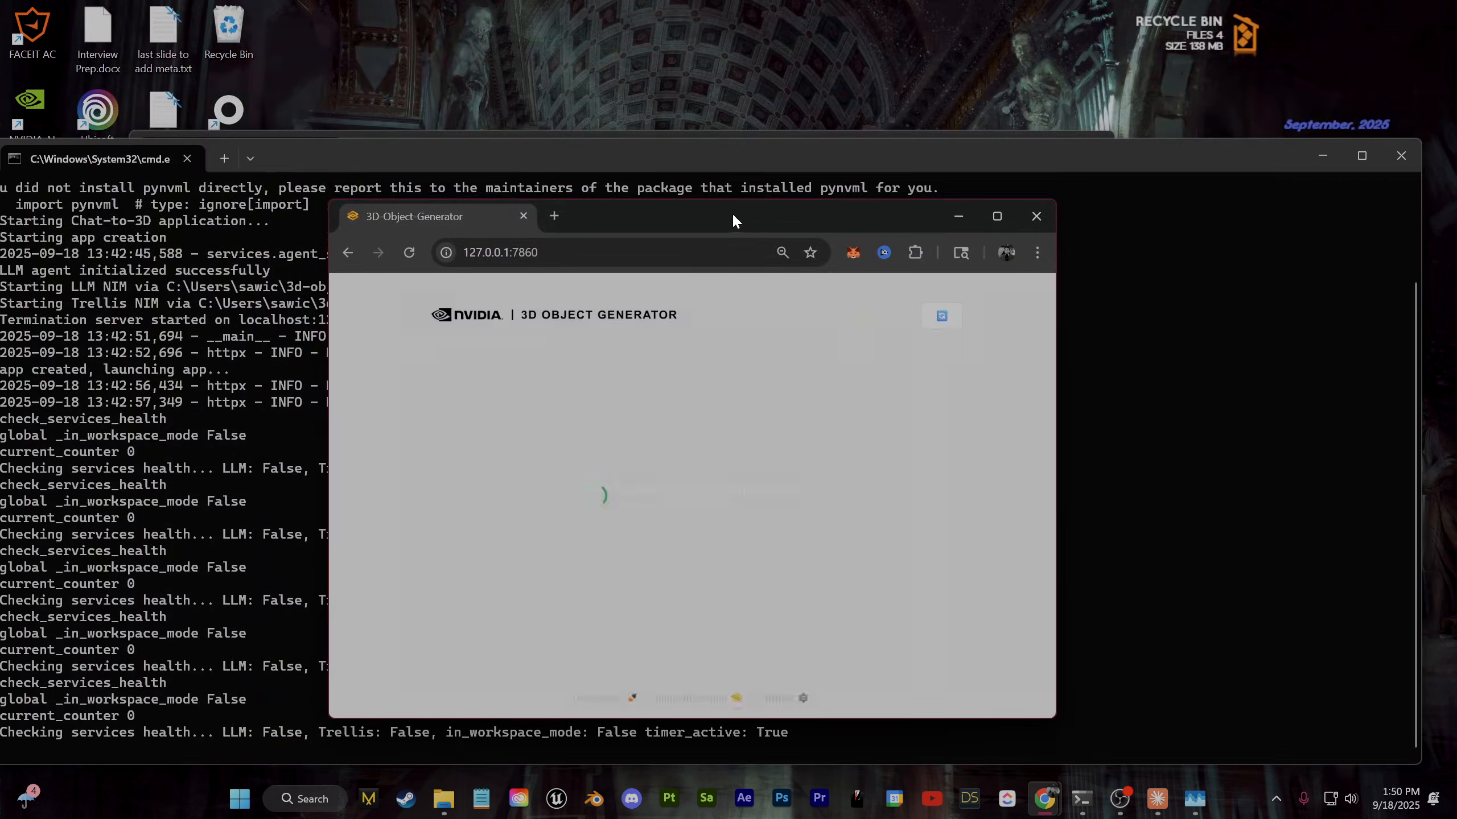
{"action": "mouse_move", "coordinate": [986, 201]}
{"action": "left_mouse_down"}
{"action": "mouse_move", "coordinate": [1084, 276]}
{"action": "mouse_move", "coordinate": [1037, 247]}
{"action": "left_mouse_up"}
{"action": "left_click_drag", "start_coordinate": [1048, 344], "coordinate": [1118, 345]}
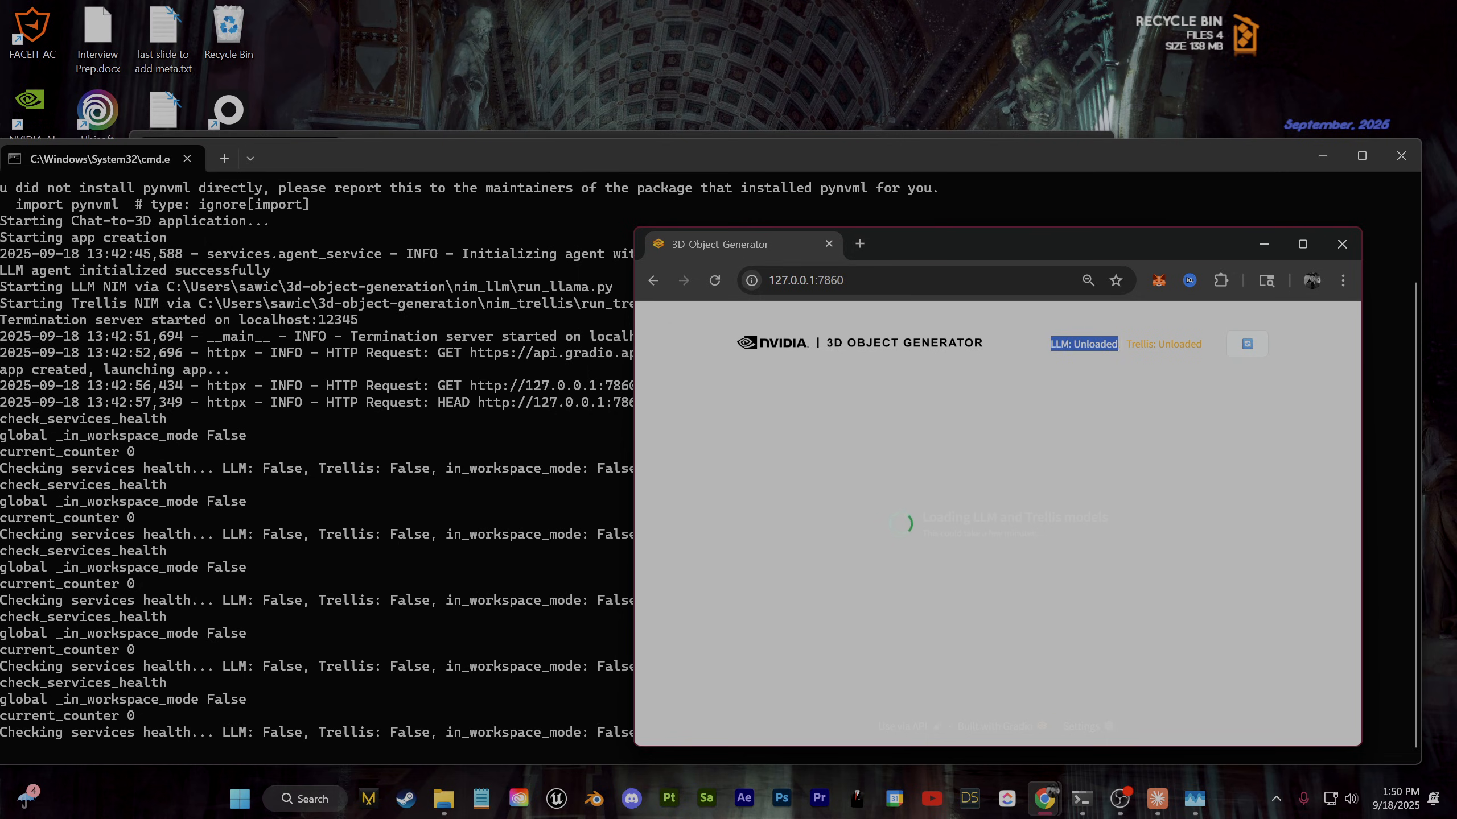
{"action": "left_click", "coordinate": [1247, 345]}
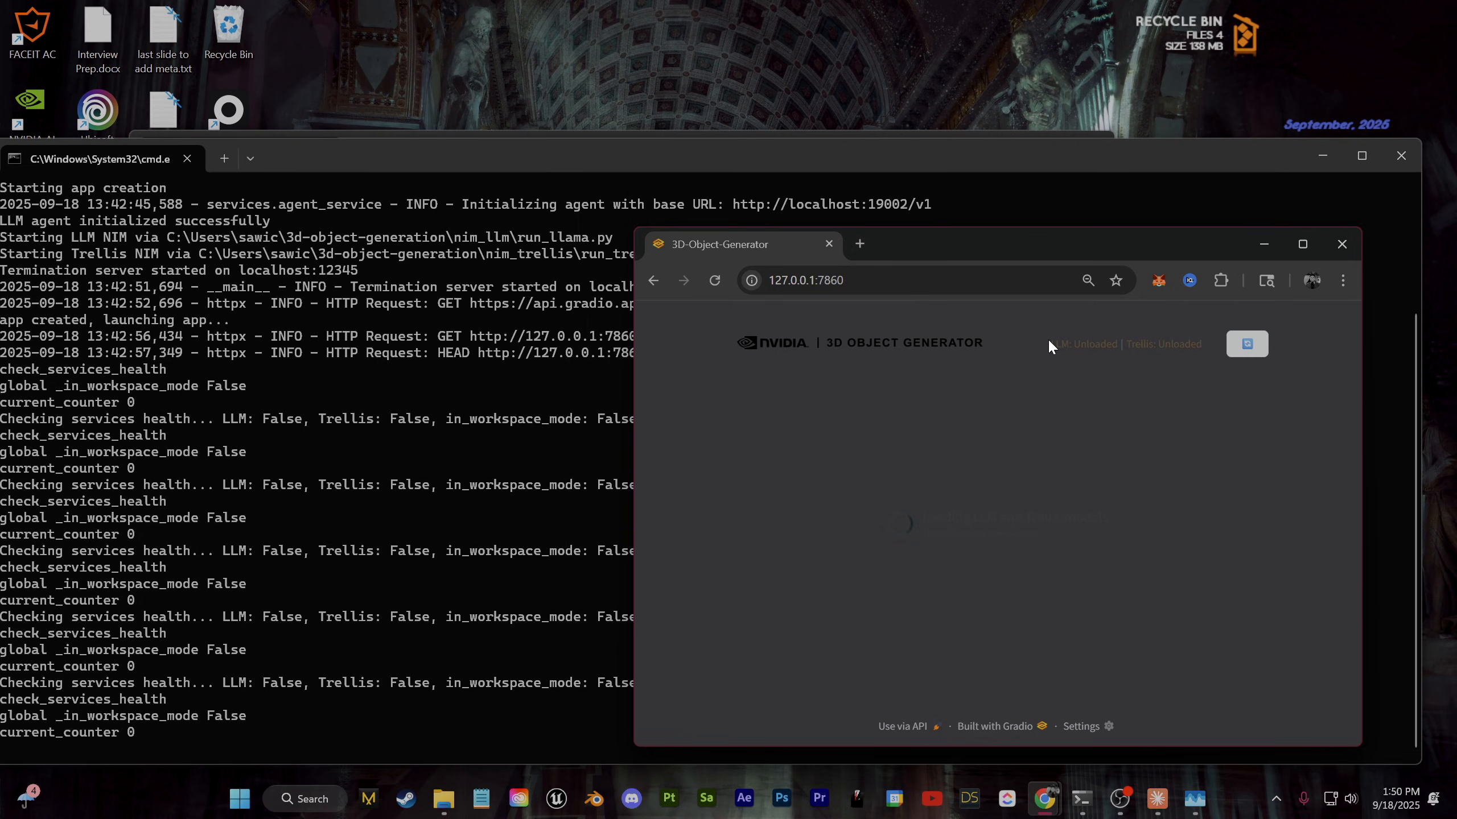
{"action": "left_click", "coordinate": [1247, 344]}
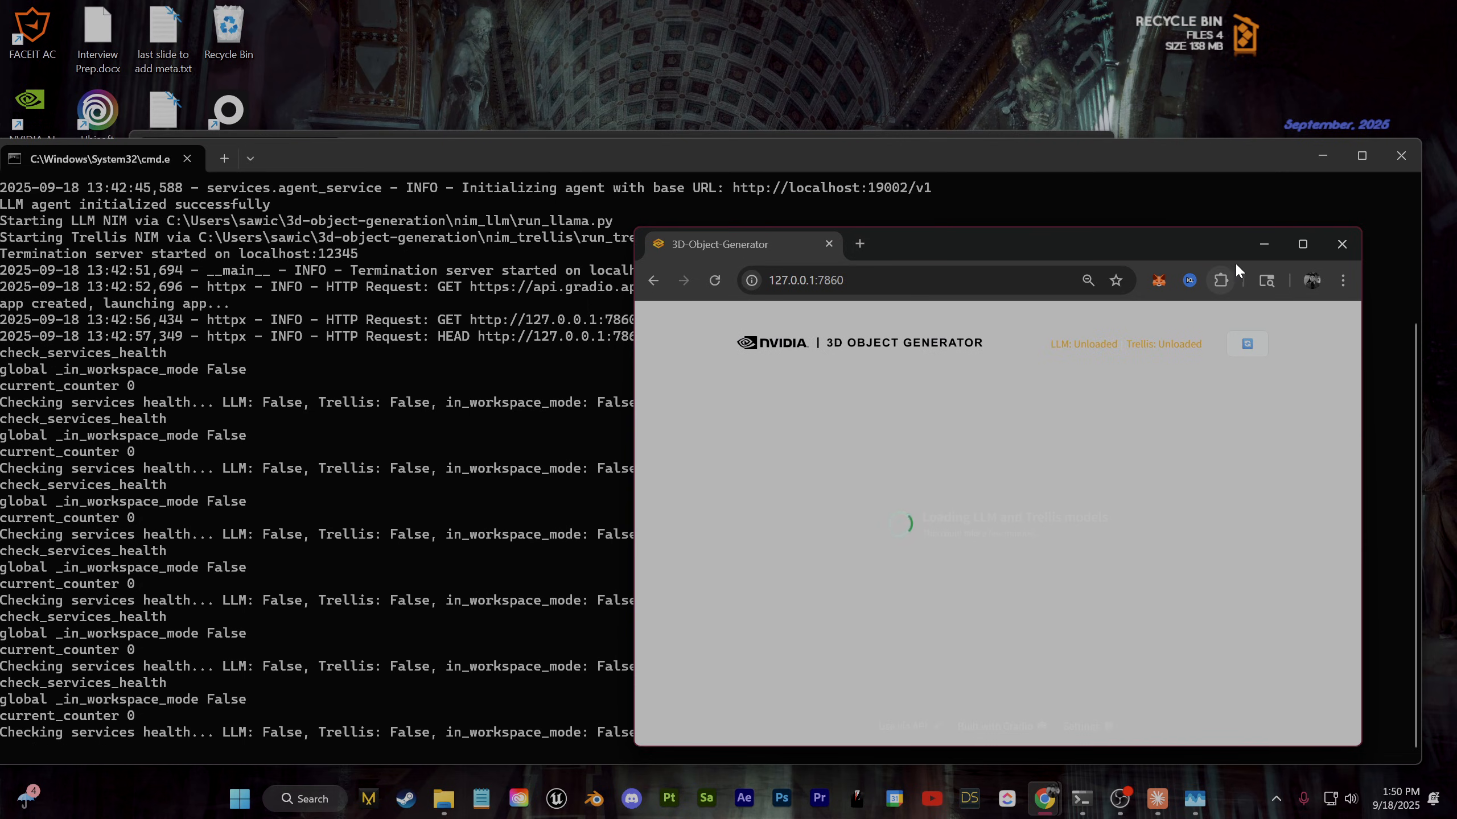
{"action": "left_click", "coordinate": [1246, 343]}
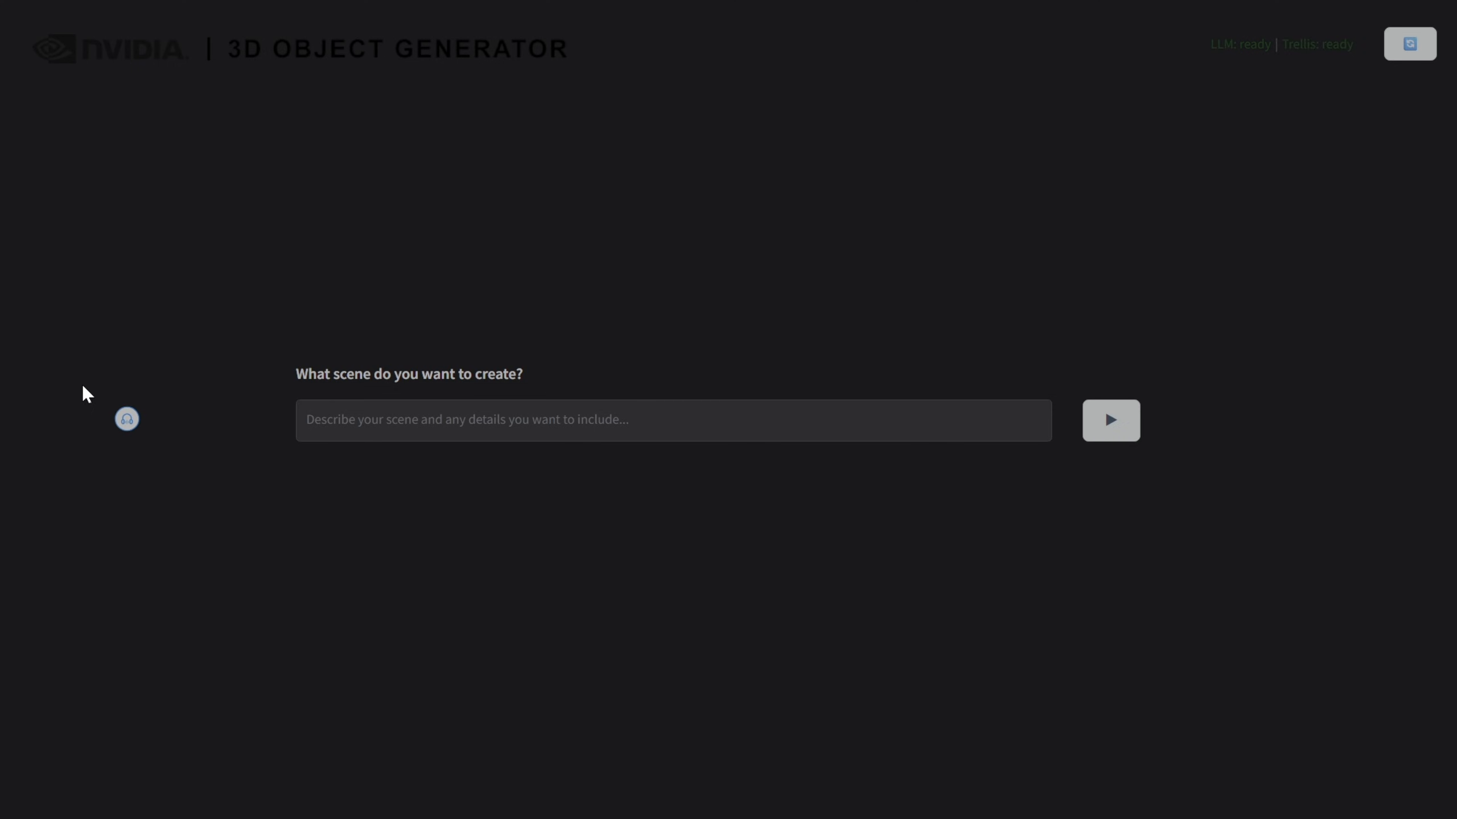
{"action": "type", "text": "A medieval blacksmith's forge"}
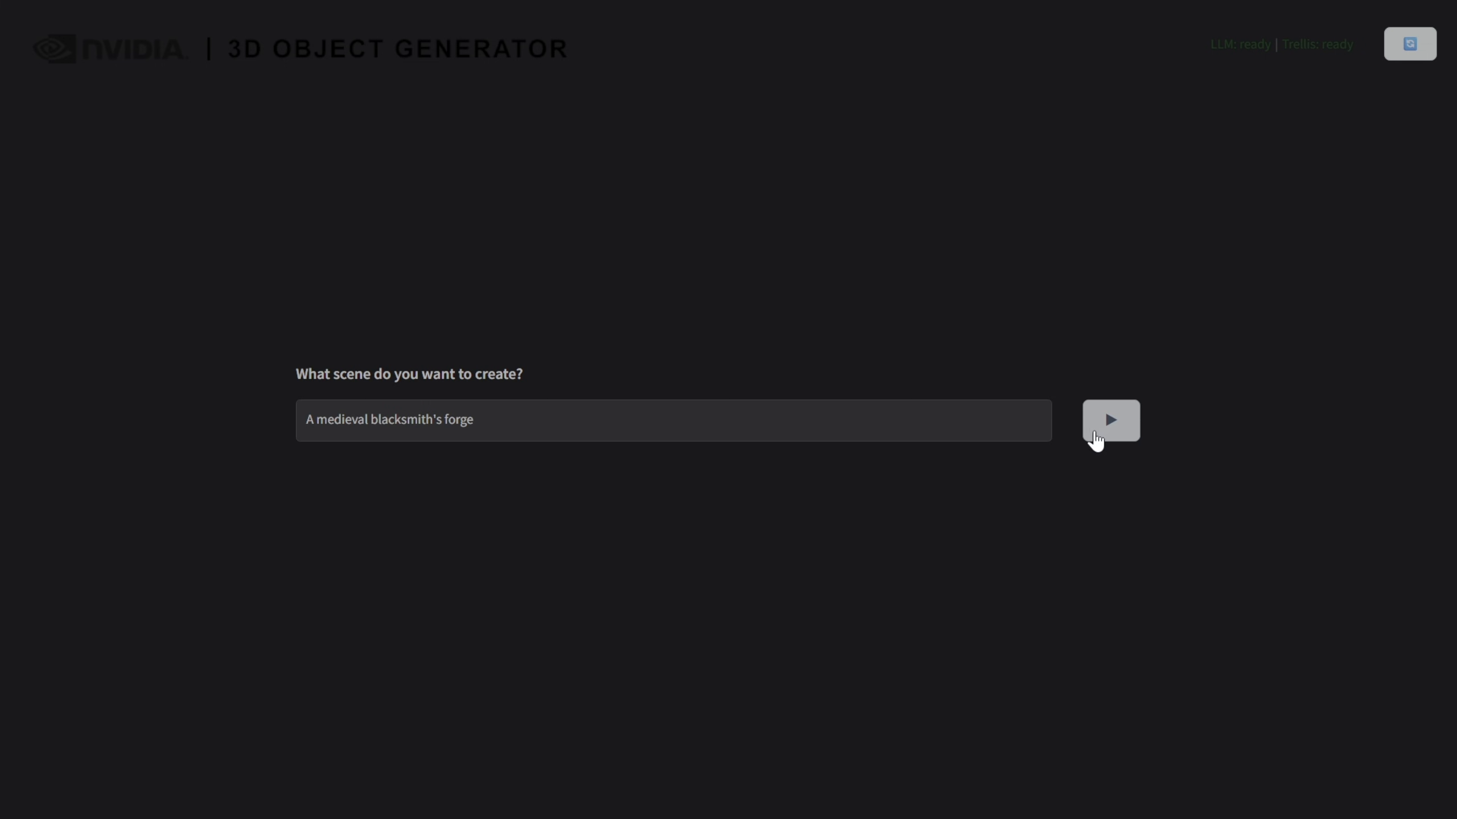
Start generating objects for the prompt "A medieval blacksmith's forge"
{"action": "left_click", "coordinate": [1110, 420]}
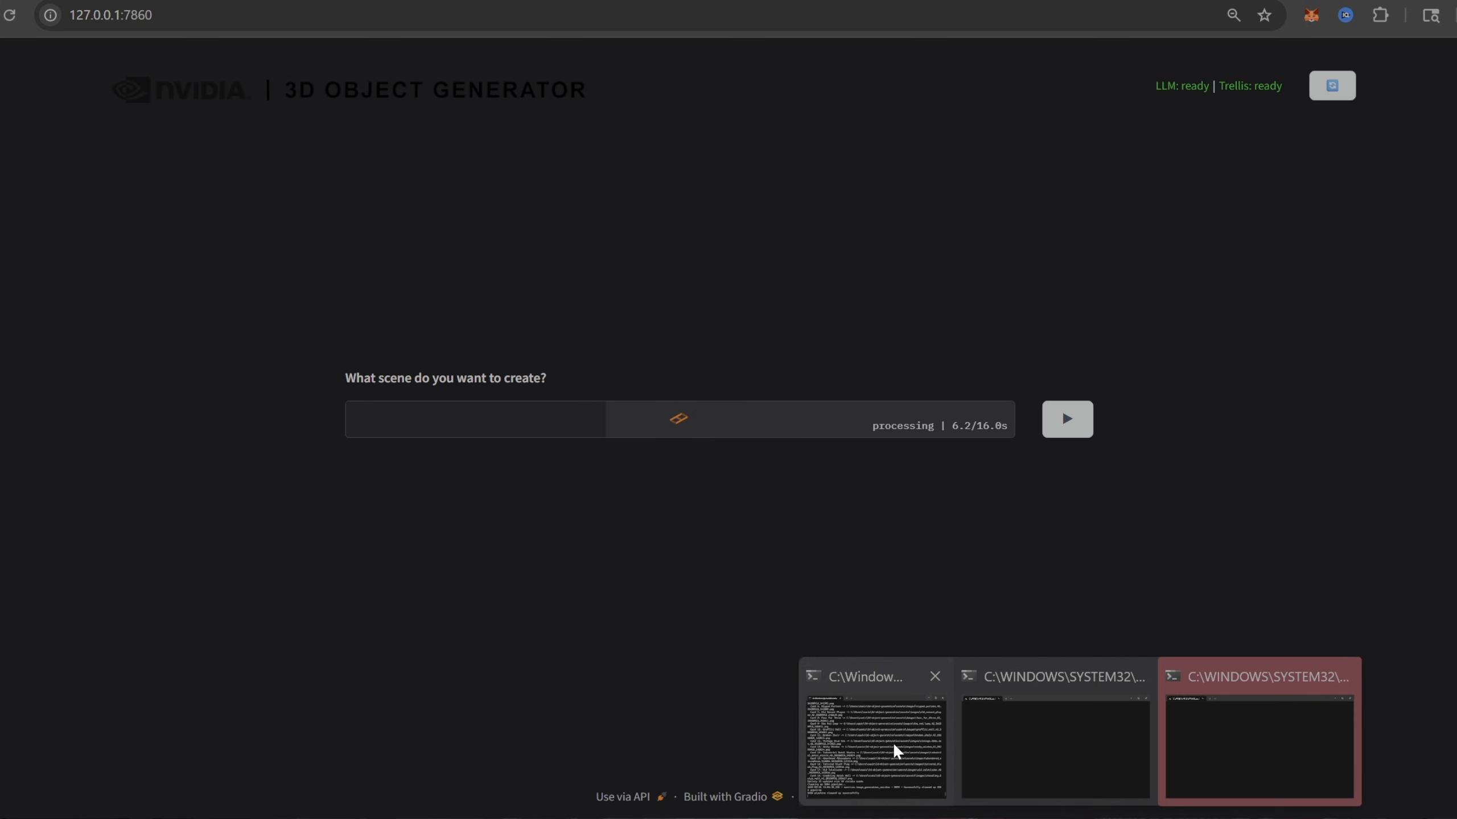
Review the 20 suggested forge objects in the log terminal, then hide it
{"action": "left_click", "coordinate": [894, 748]}
{"action": "left_click_drag", "start_coordinate": [588, 114], "coordinate": [1082, 114]}
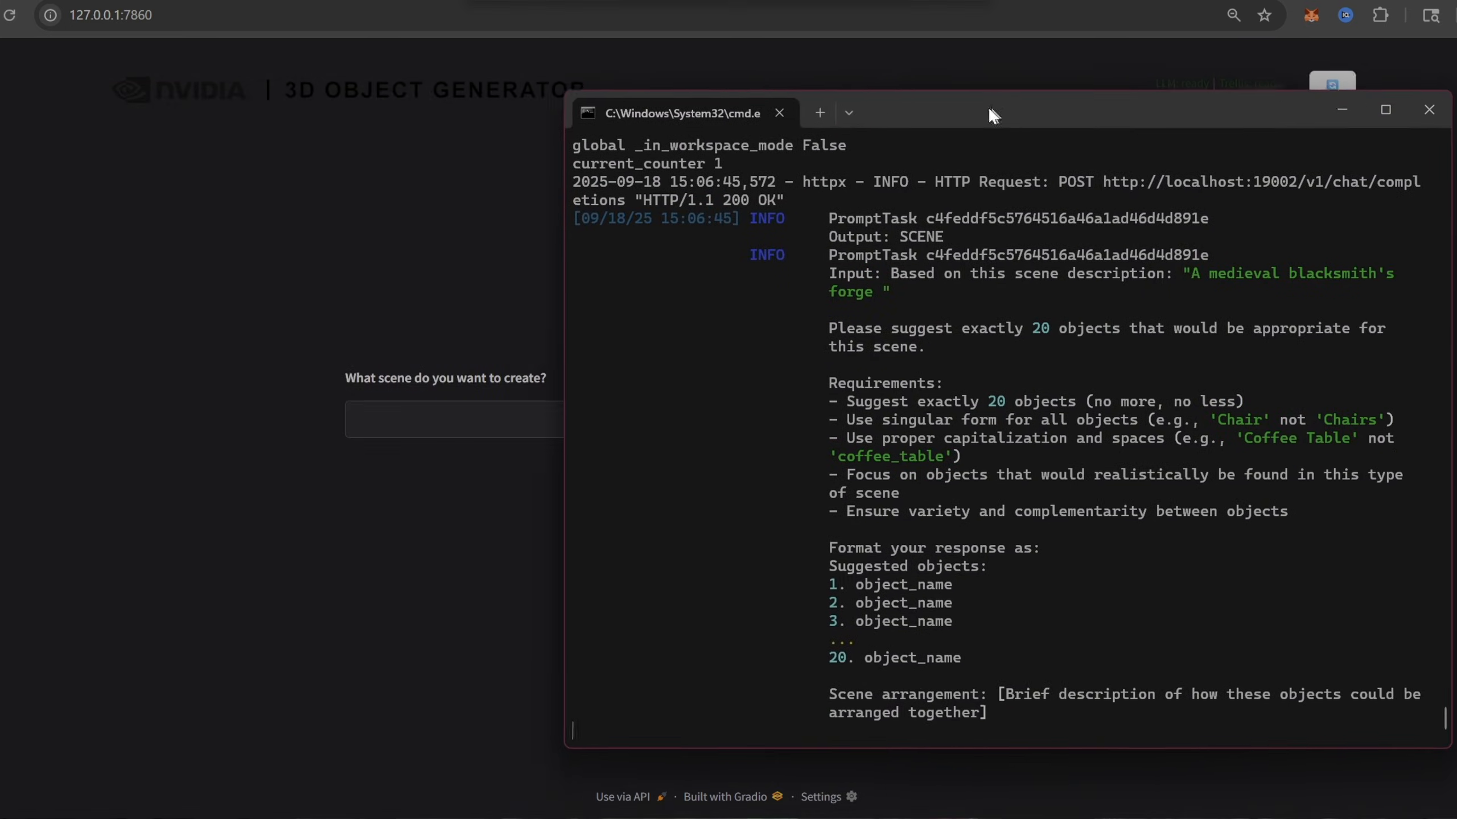
{"action": "scroll", "coordinate": [1282, 534], "scroll_direction": "up", "scroll_amount": 3}
{"action": "scroll", "coordinate": [1231, 576], "scroll_direction": "up", "scroll_amount": 1}
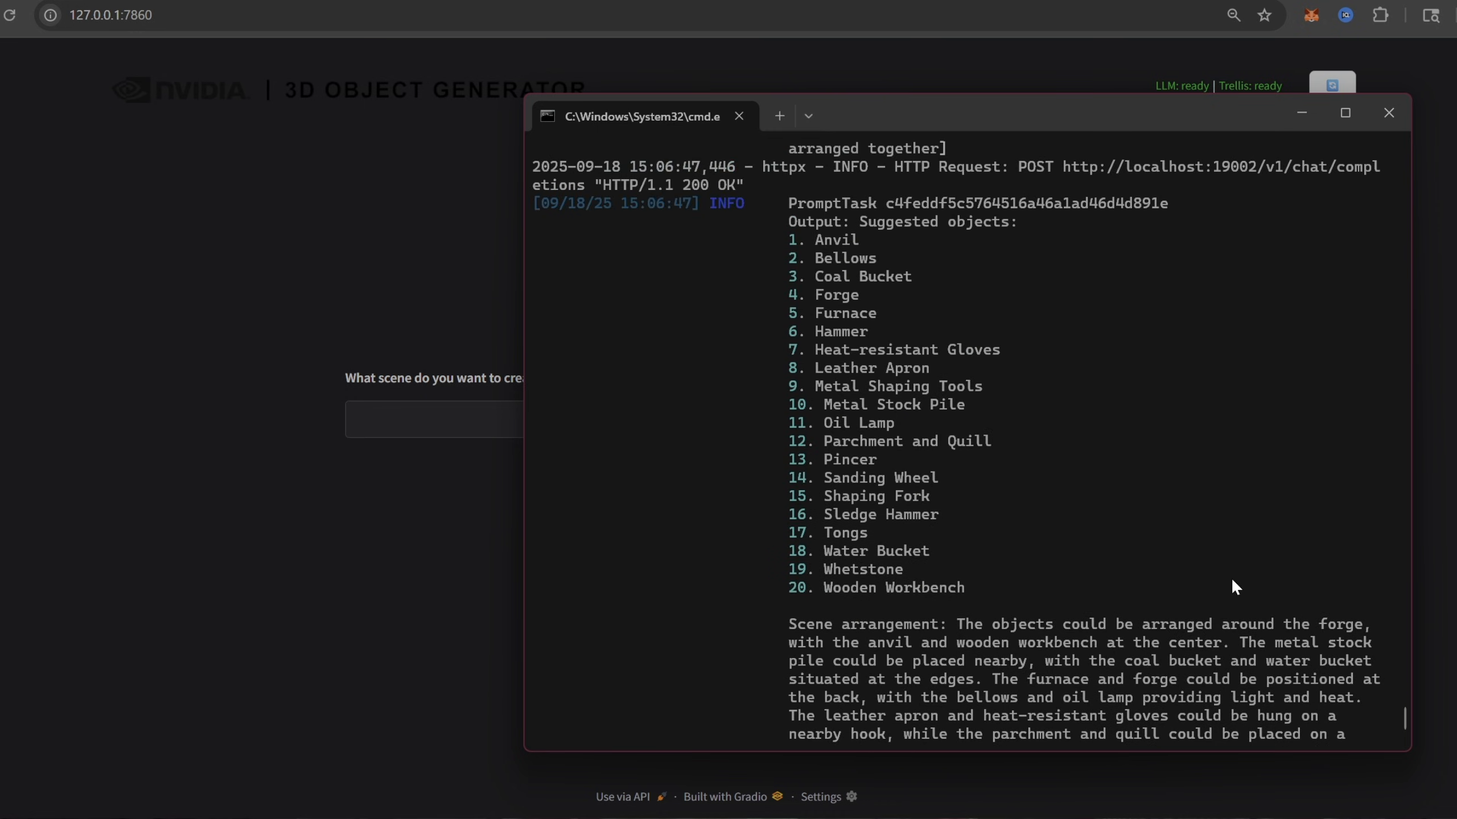
{"action": "scroll", "coordinate": [1209, 575], "scroll_direction": "up", "scroll_amount": 1}
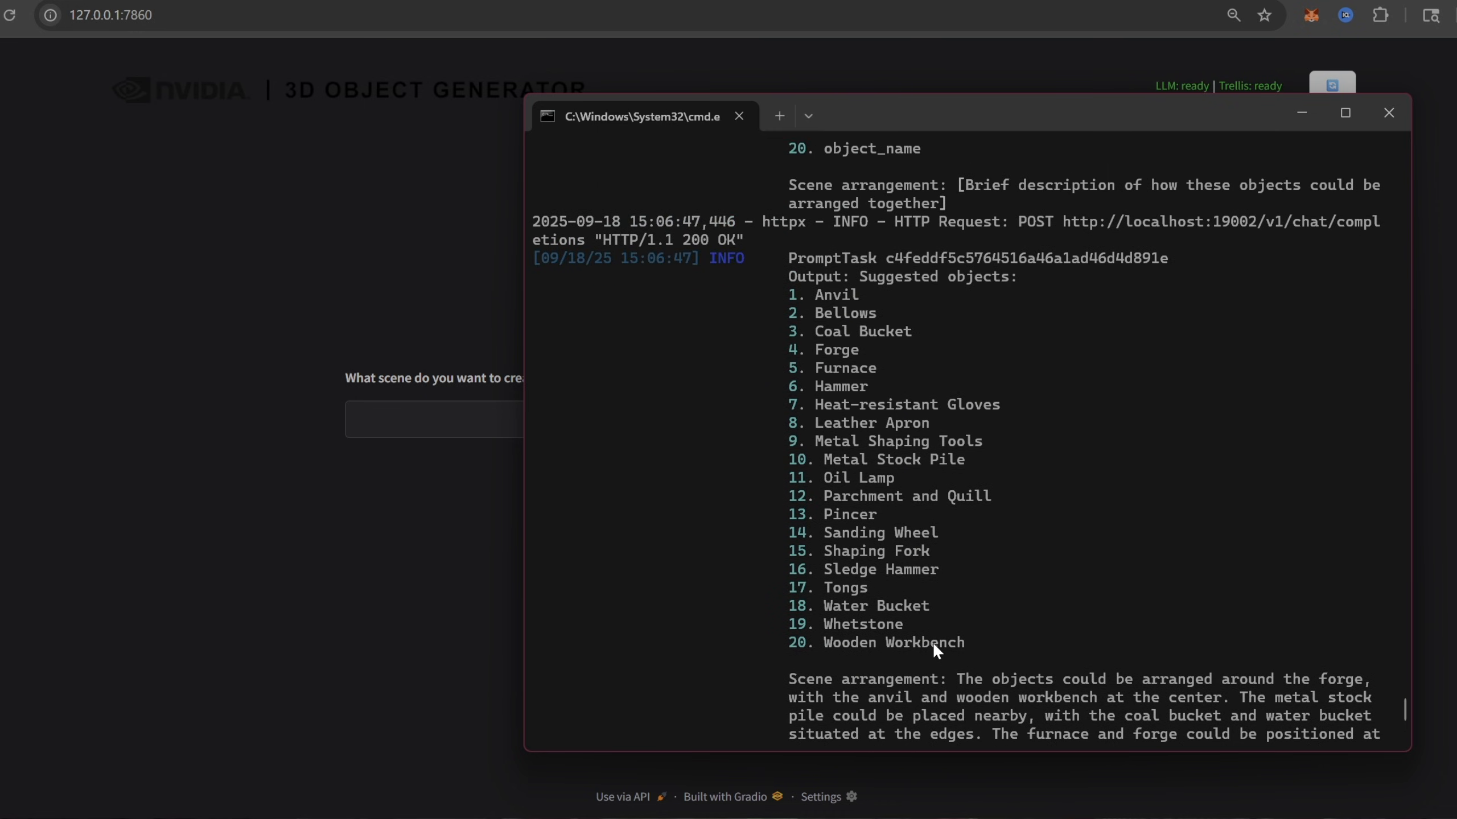
{"action": "scroll", "coordinate": [933, 639], "scroll_direction": "up", "scroll_amount": 1}
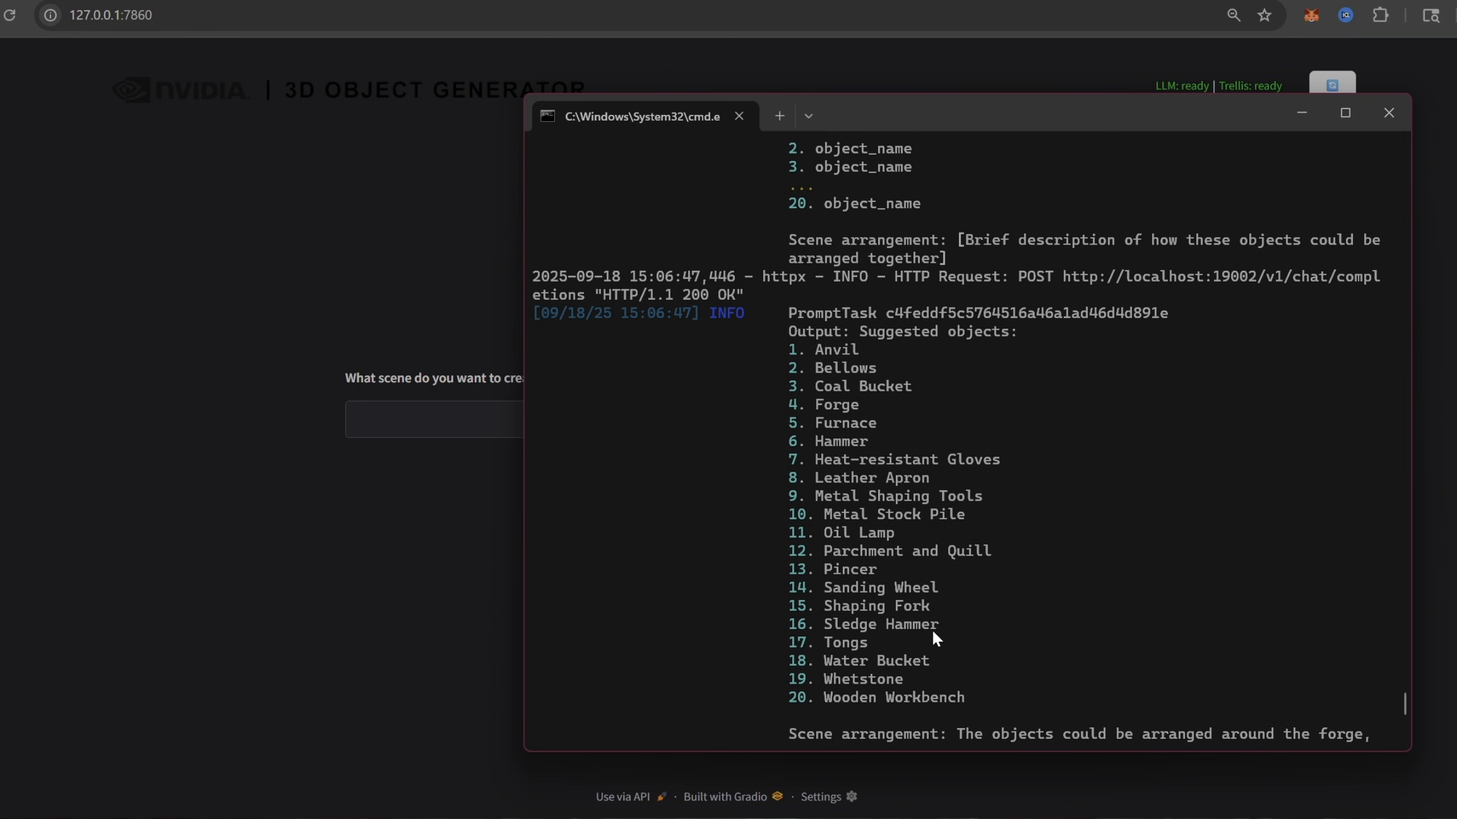
{"action": "scroll", "coordinate": [931, 628], "scroll_direction": "down", "scroll_amount": 4}
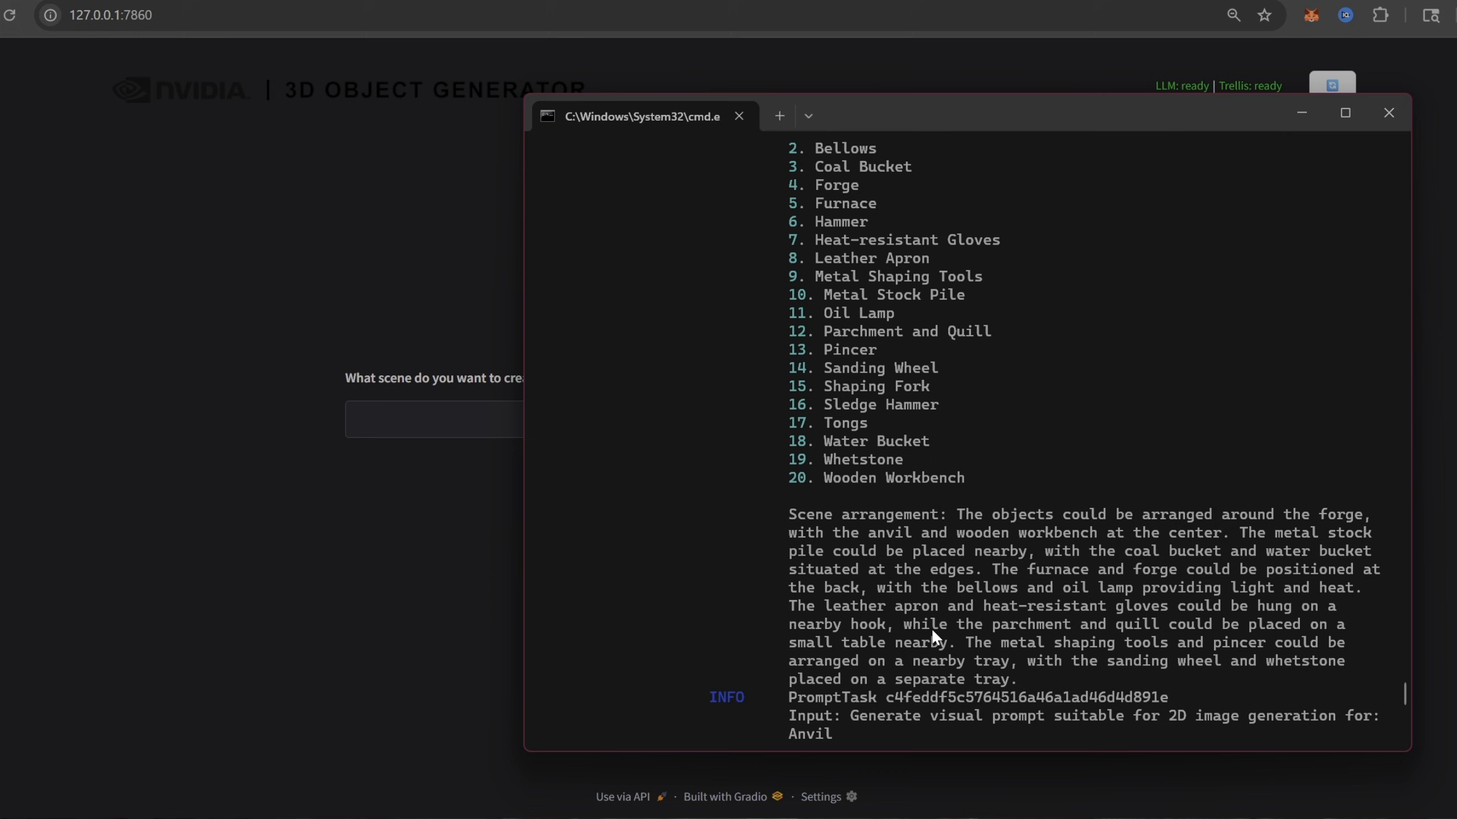
{"action": "scroll", "coordinate": [932, 629], "scroll_direction": "down", "scroll_amount": 2}
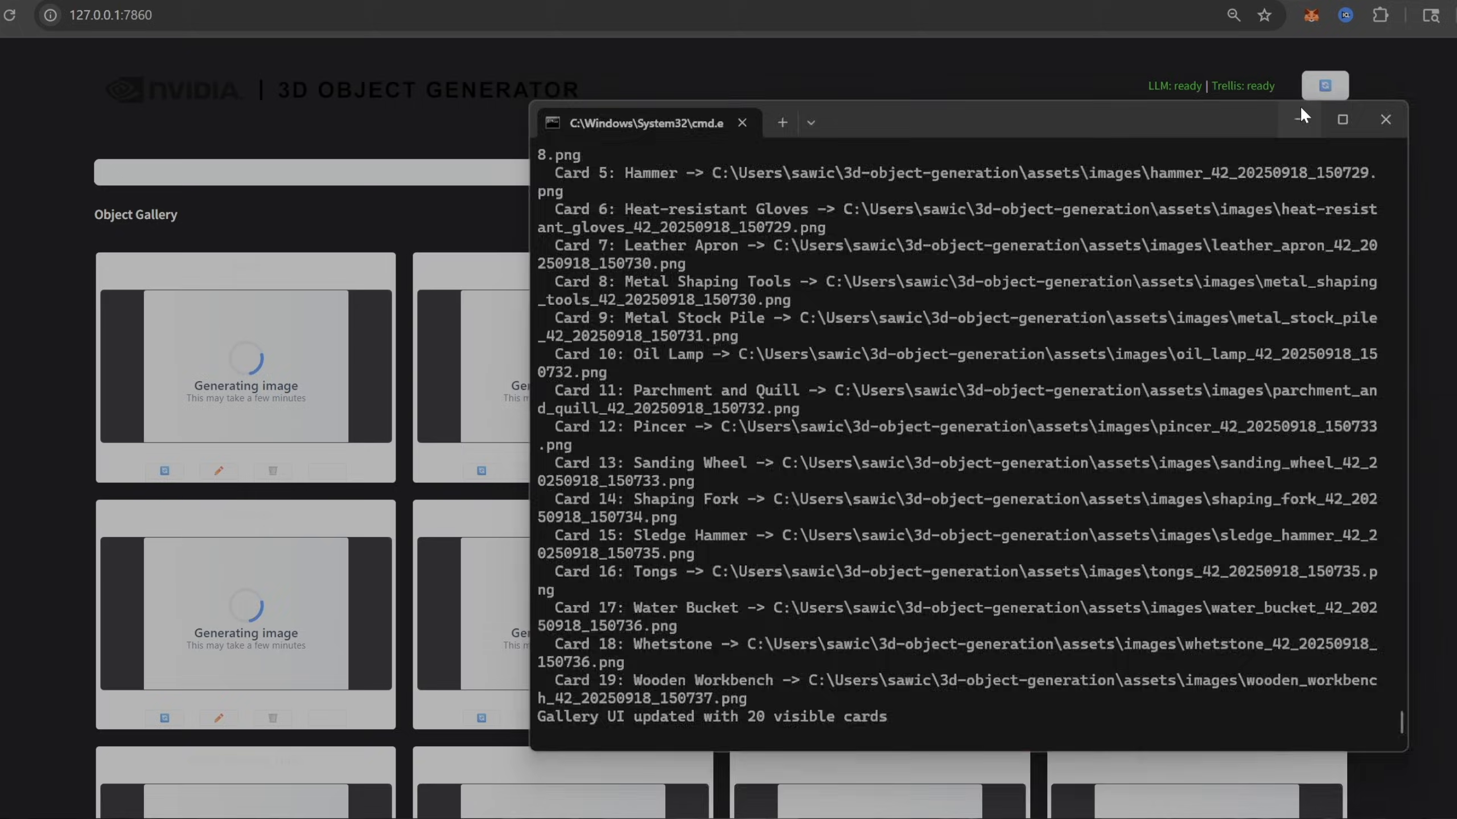
{"action": "left_click", "coordinate": [1303, 116]}
{"action": "scroll", "coordinate": [455, 342], "scroll_direction": "down", "scroll_amount": 5}
{"action": "scroll", "coordinate": [294, 262], "scroll_direction": "down", "scroll_amount": 5}
{"action": "scroll", "coordinate": [430, 307], "scroll_direction": "up", "scroll_amount": 2}
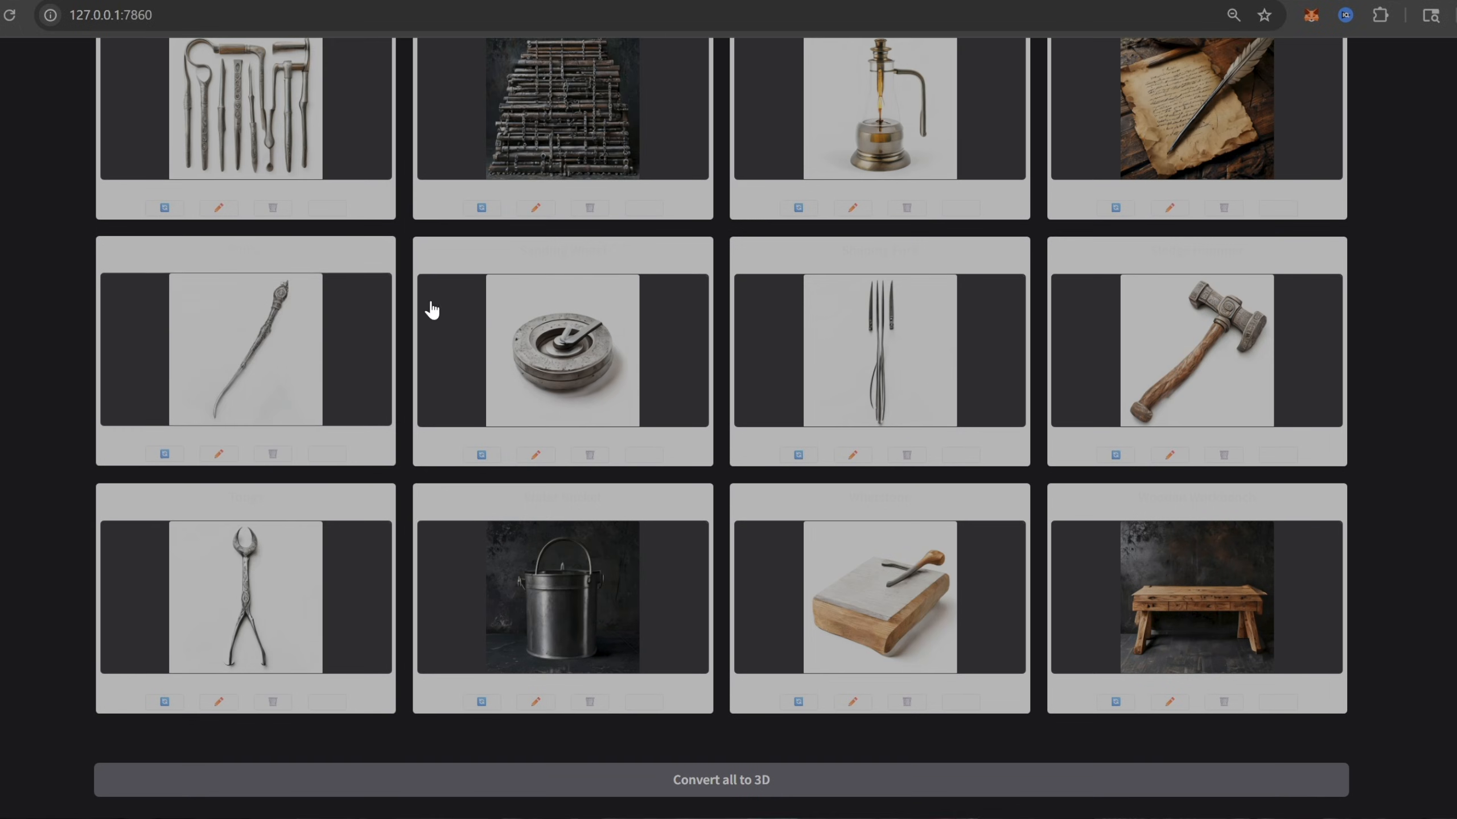
{"action": "scroll", "coordinate": [331, 478], "scroll_direction": "up", "scroll_amount": 3}
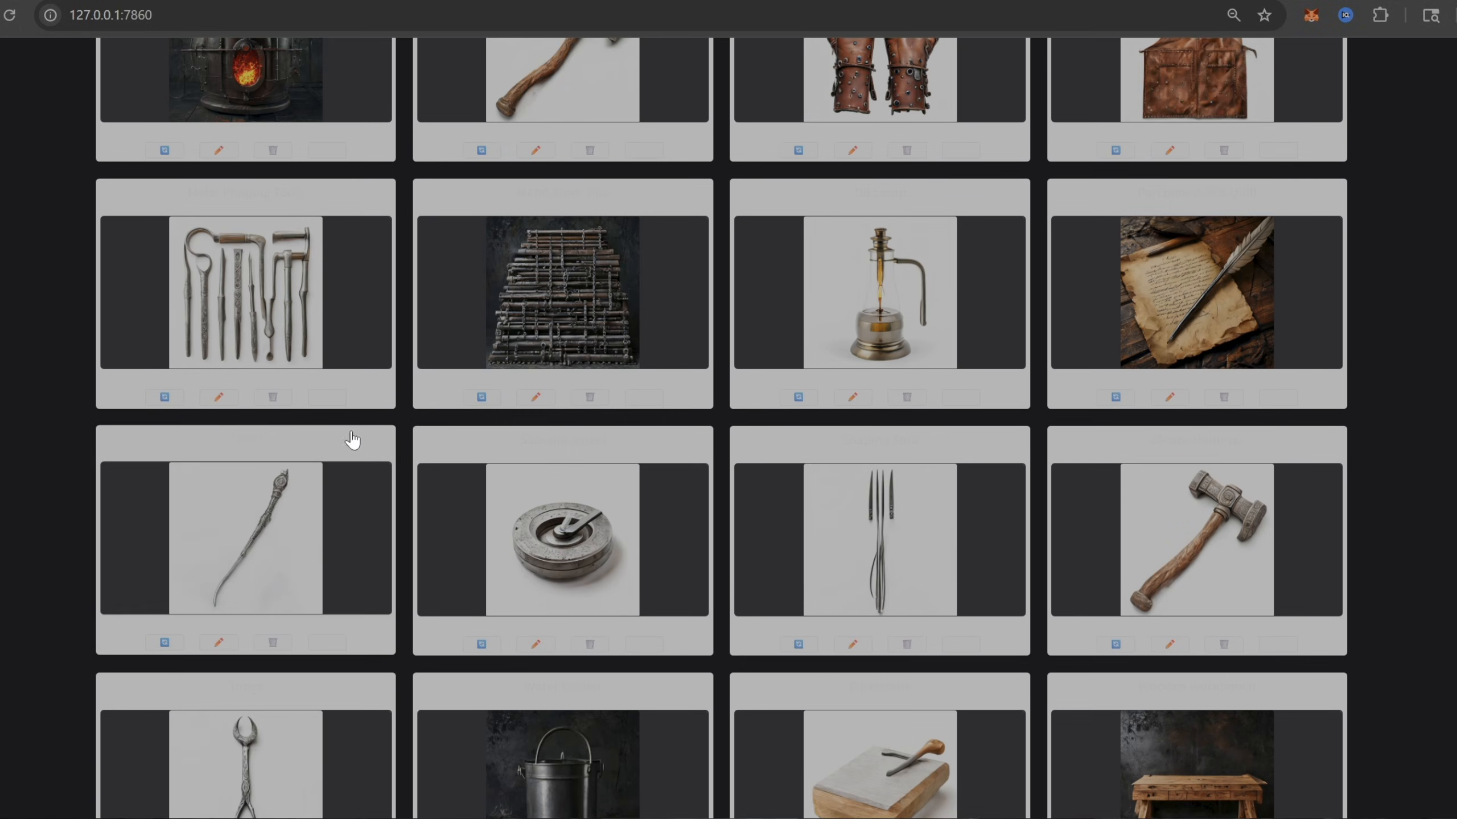
{"action": "scroll", "coordinate": [695, 471], "scroll_direction": "up", "scroll_amount": 2}
{"action": "scroll", "coordinate": [1081, 421], "scroll_direction": "up", "scroll_amount": 3}
{"action": "scroll", "coordinate": [747, 364], "scroll_direction": "up", "scroll_amount": 3}
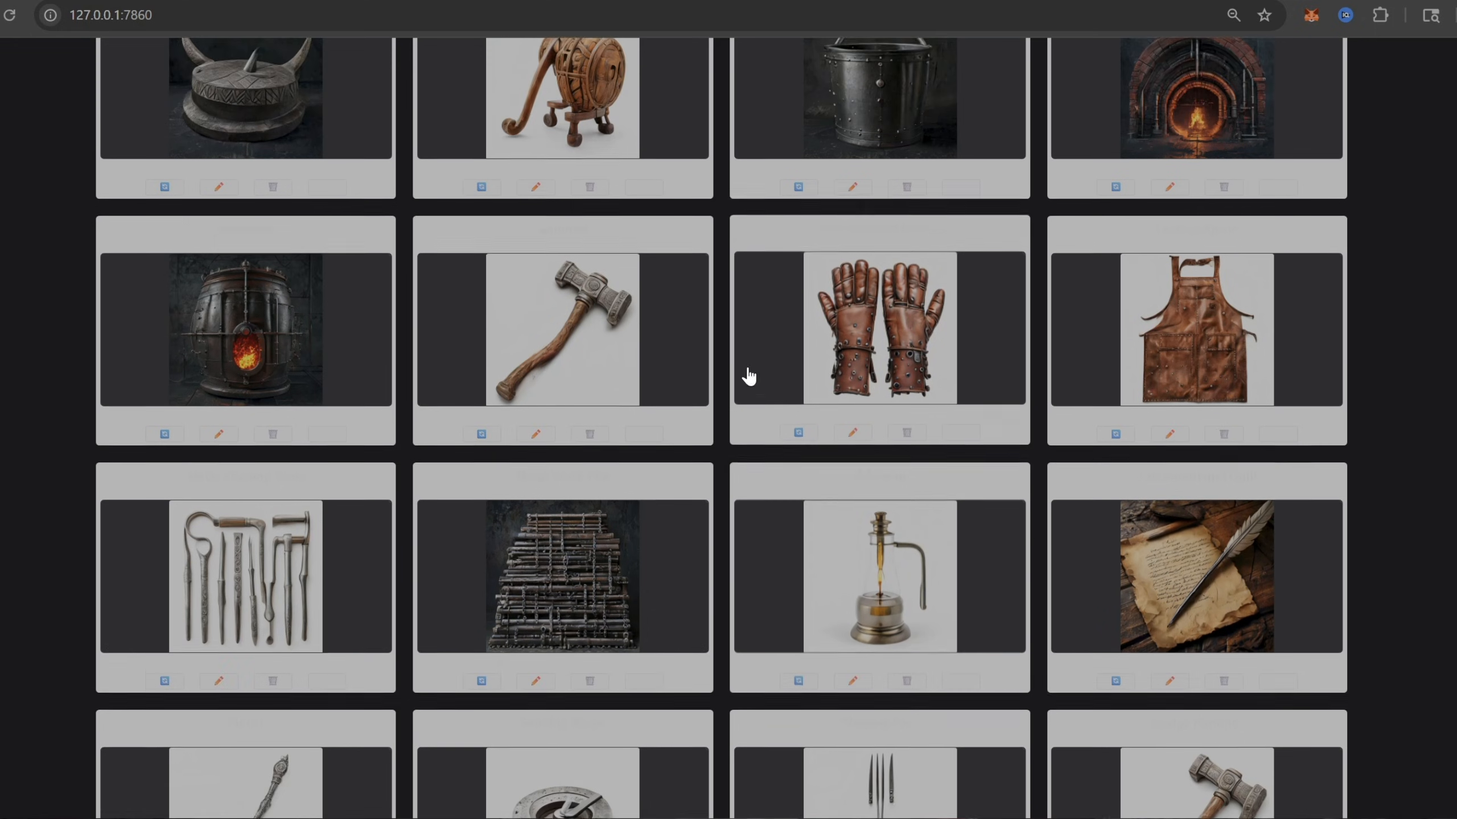
{"action": "scroll", "coordinate": [747, 365], "scroll_direction": "up", "scroll_amount": 2}
{"action": "scroll", "coordinate": [346, 349], "scroll_direction": "up", "scroll_amount": 3}
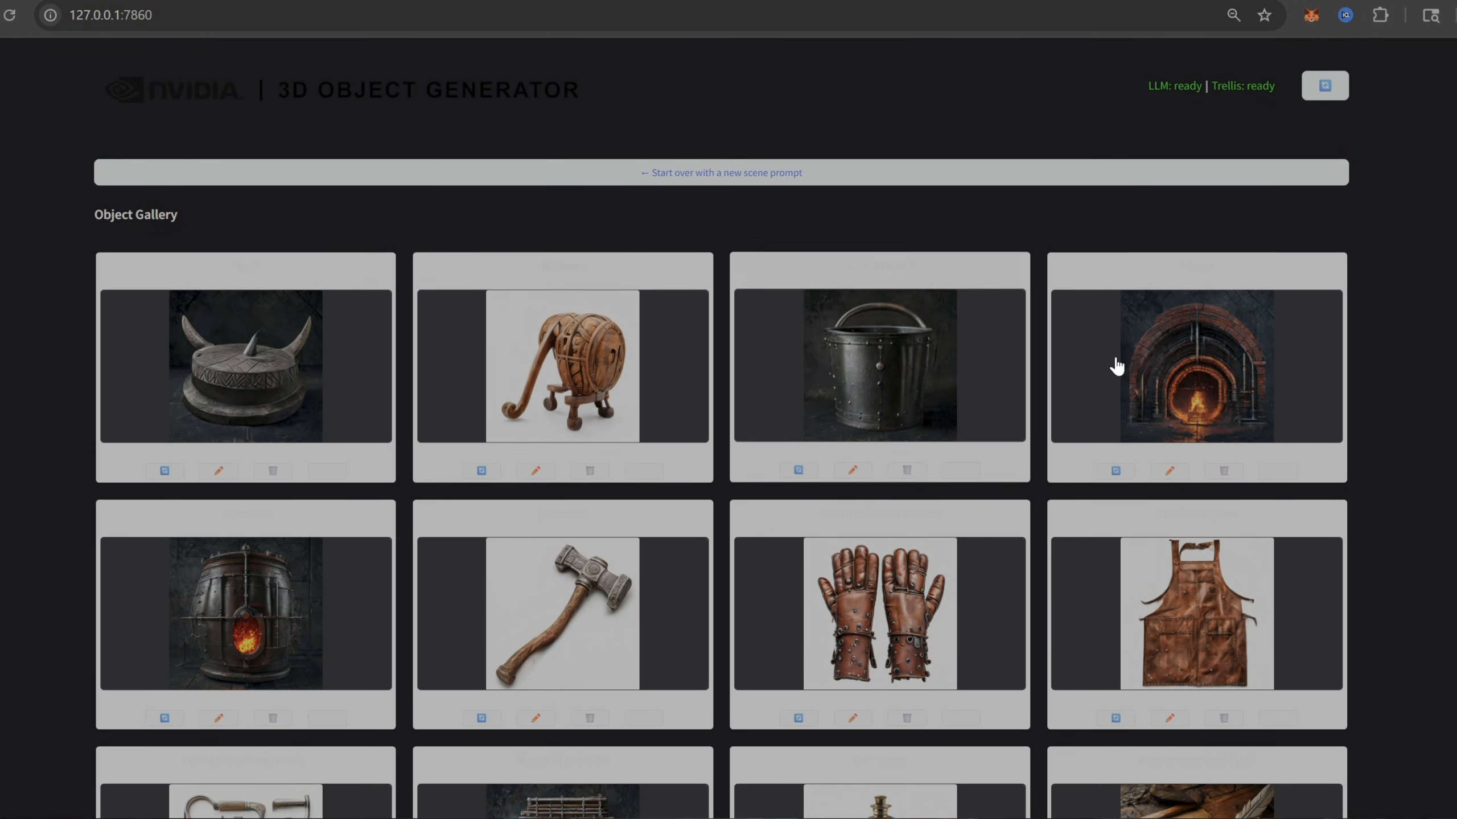
{"action": "scroll", "coordinate": [834, 345], "scroll_direction": "down", "scroll_amount": 1}
{"action": "scroll", "coordinate": [524, 479], "scroll_direction": "down", "scroll_amount": 4}
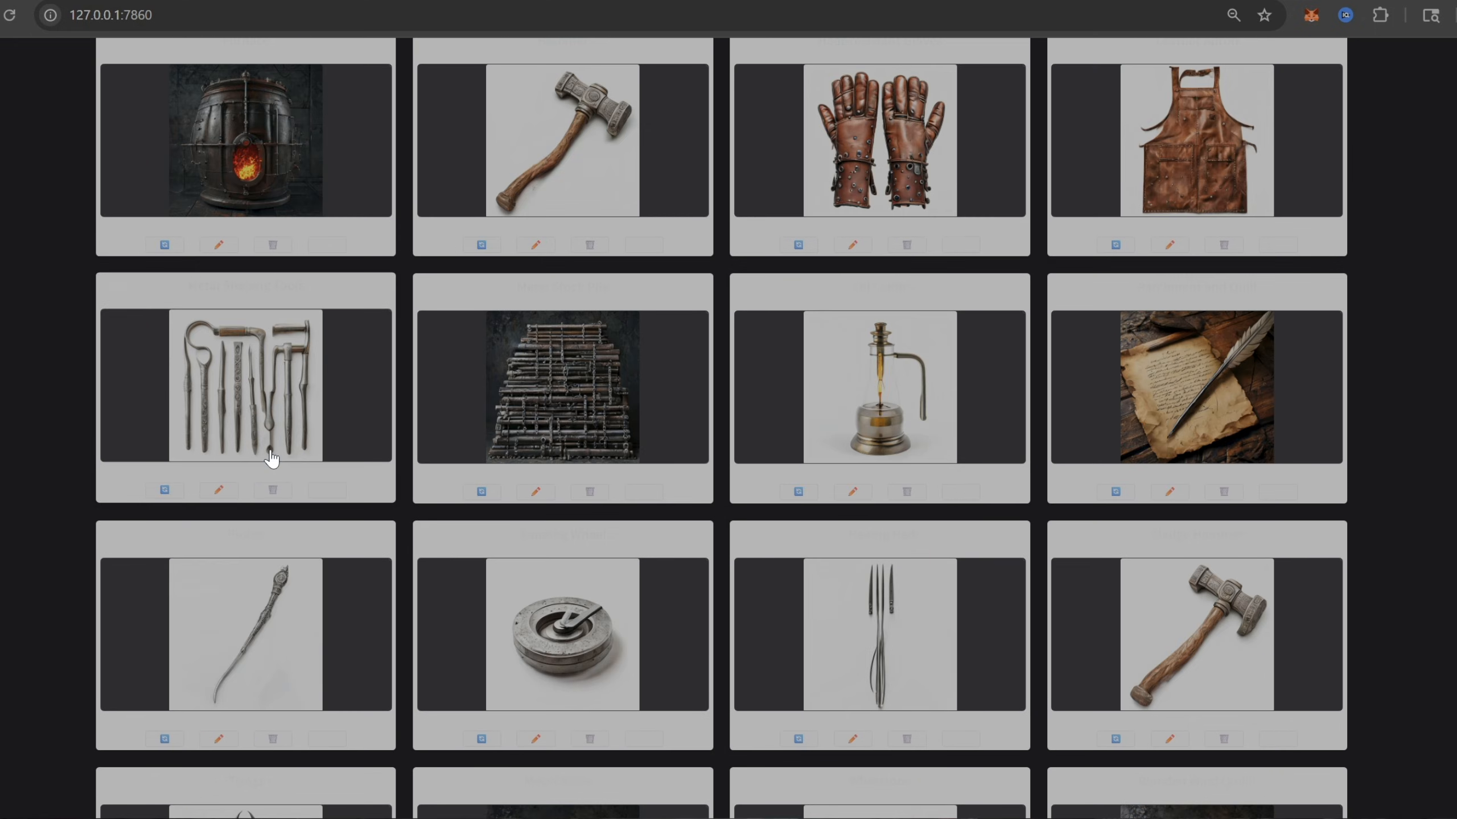
{"action": "scroll", "coordinate": [256, 455], "scroll_direction": "down", "scroll_amount": 3}
Rewrite the Pincer card's description as a medieval sword and regenerate it
{"action": "left_click", "coordinate": [217, 646]}
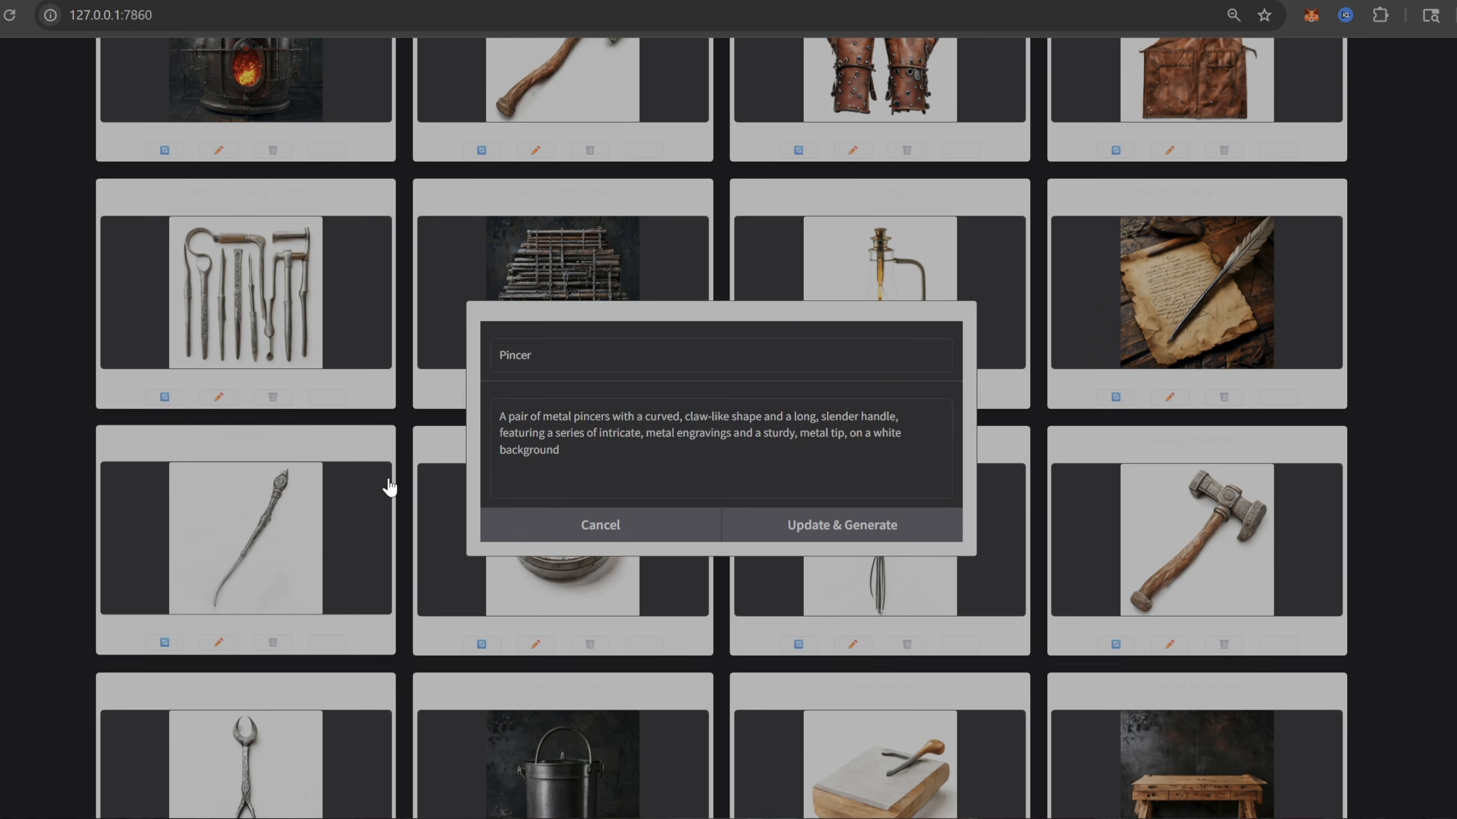
{"action": "left_click", "coordinate": [613, 528]}
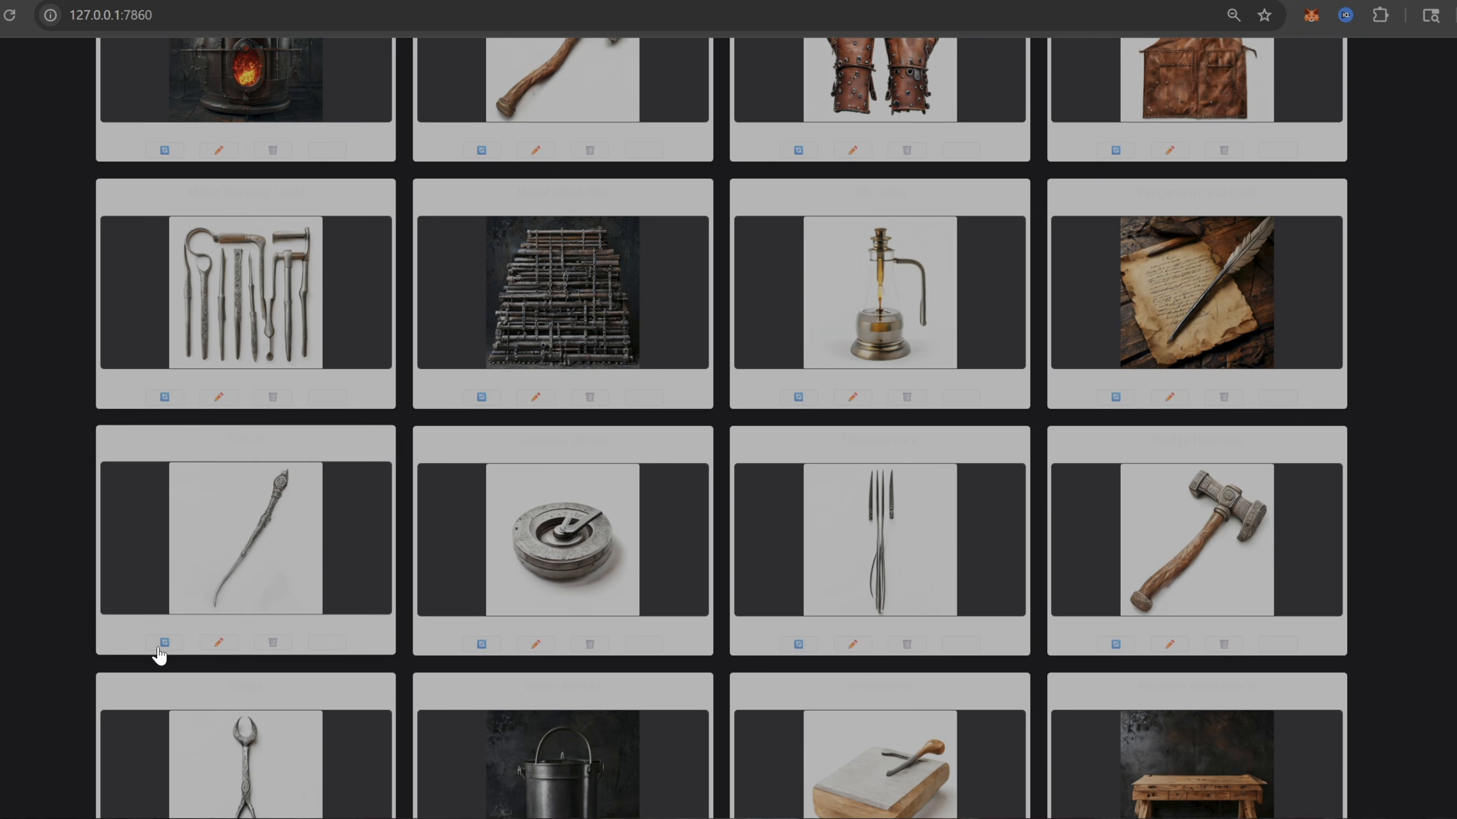
{"action": "left_click", "coordinate": [163, 644]}
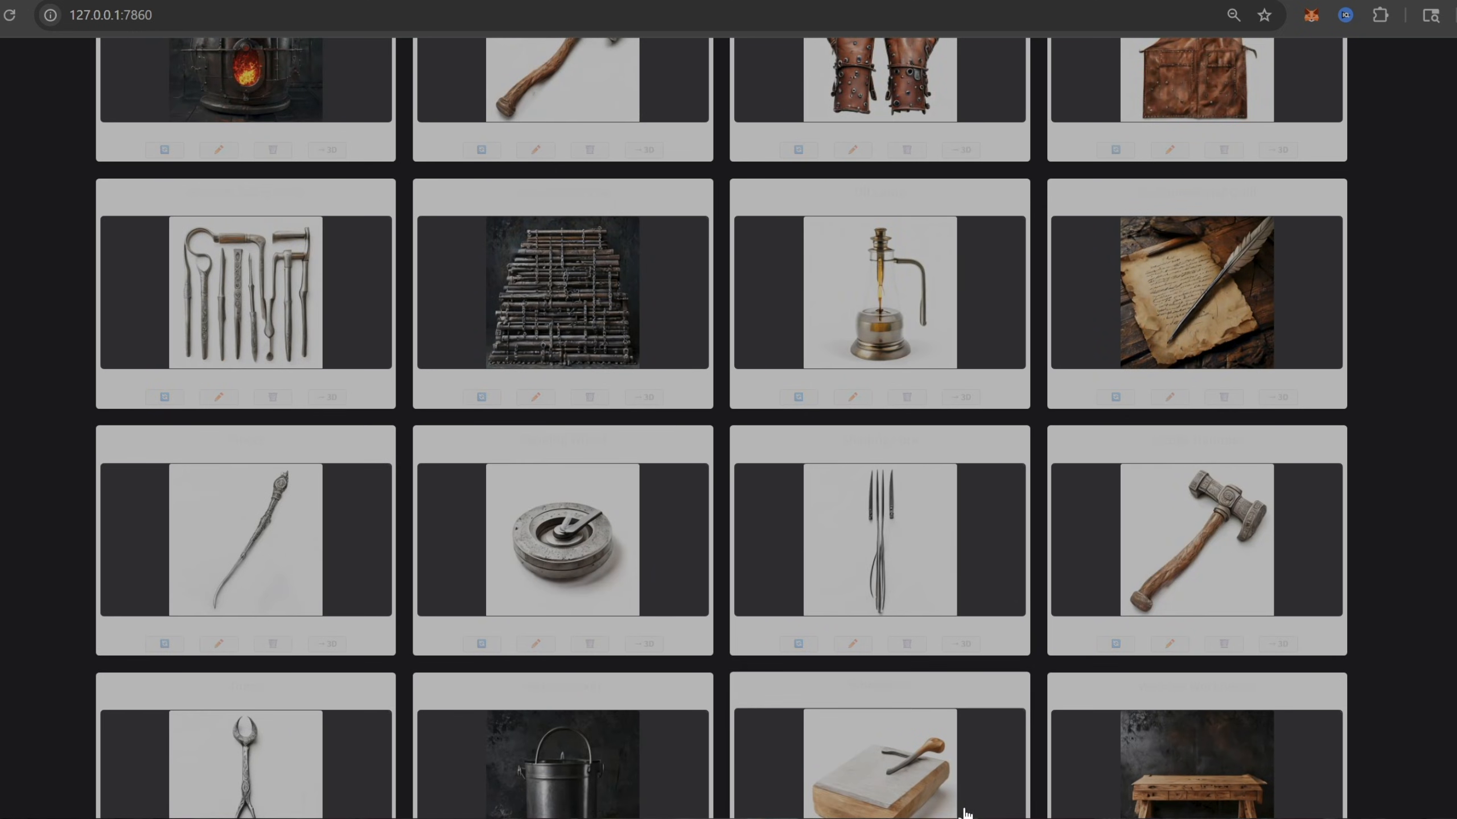
{"action": "left_click", "coordinate": [219, 647]}
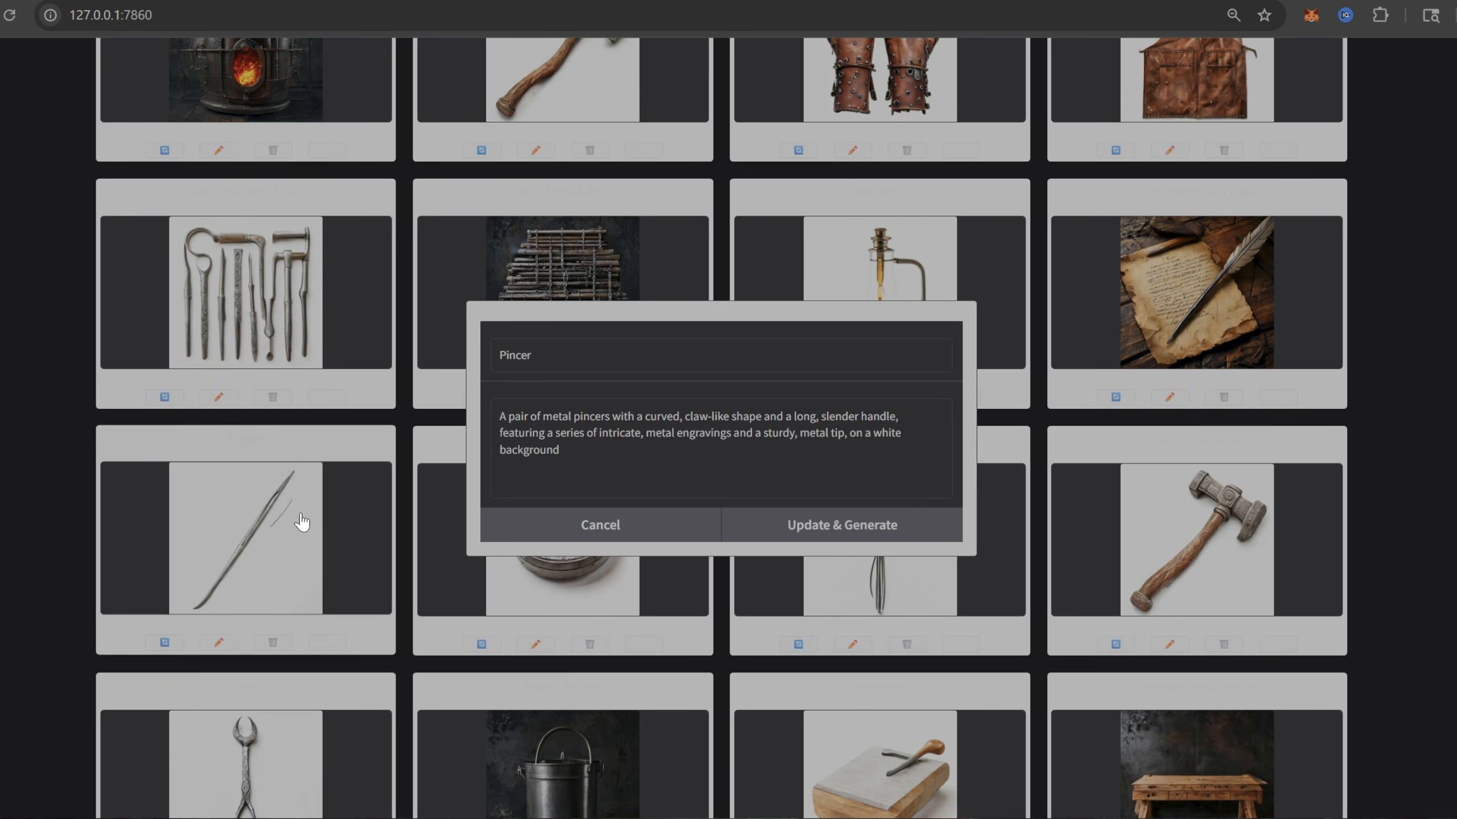
{"action": "key", "text": "ctrl+a"}
{"action": "type", "text": "A me"}
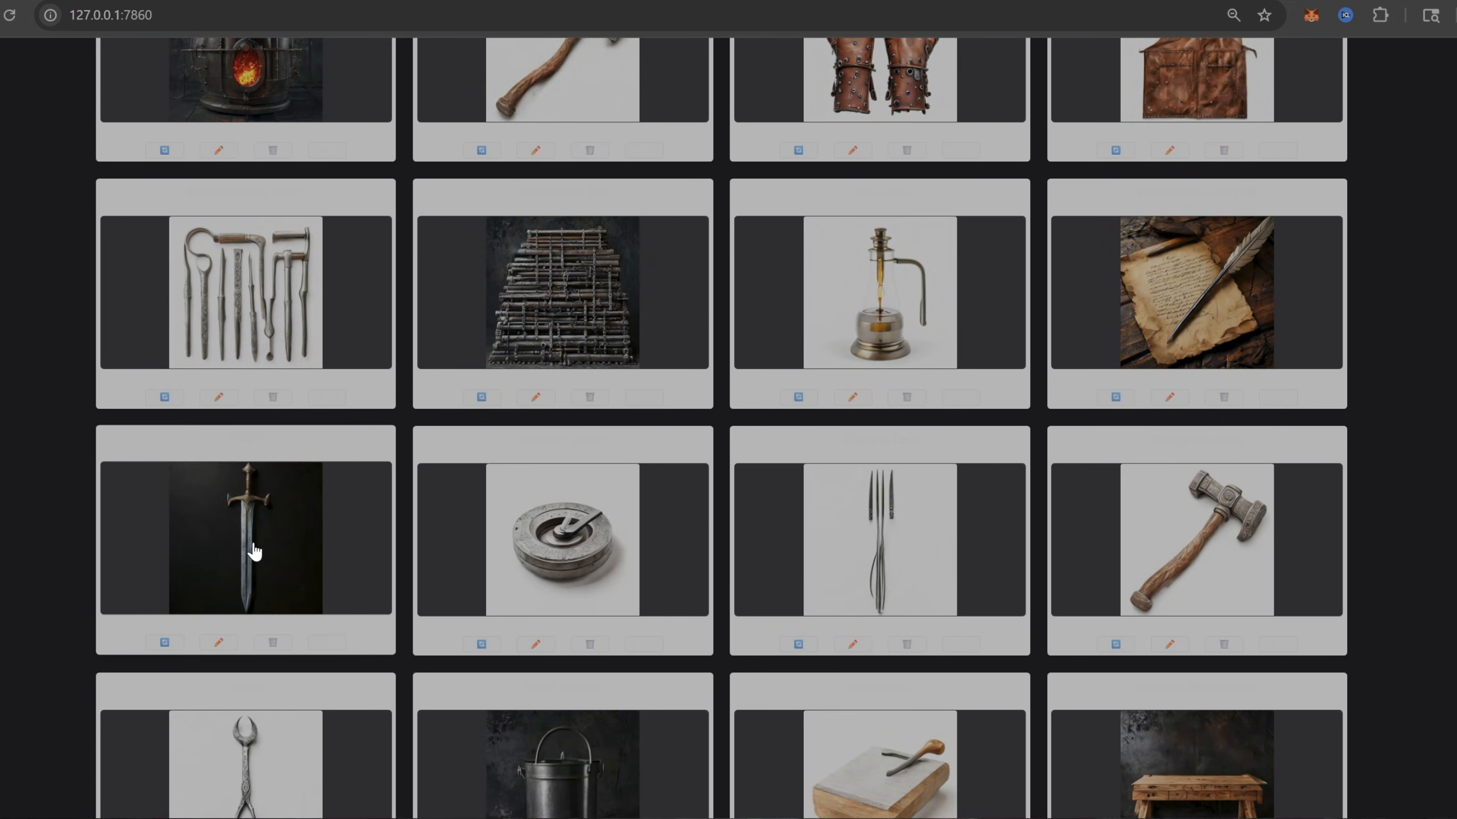
{"action": "left_click", "coordinate": [253, 552]}
Convert all gallery objects to 3D and start exporting the finished assets to a folder
{"action": "left_click", "coordinate": [950, 274]}
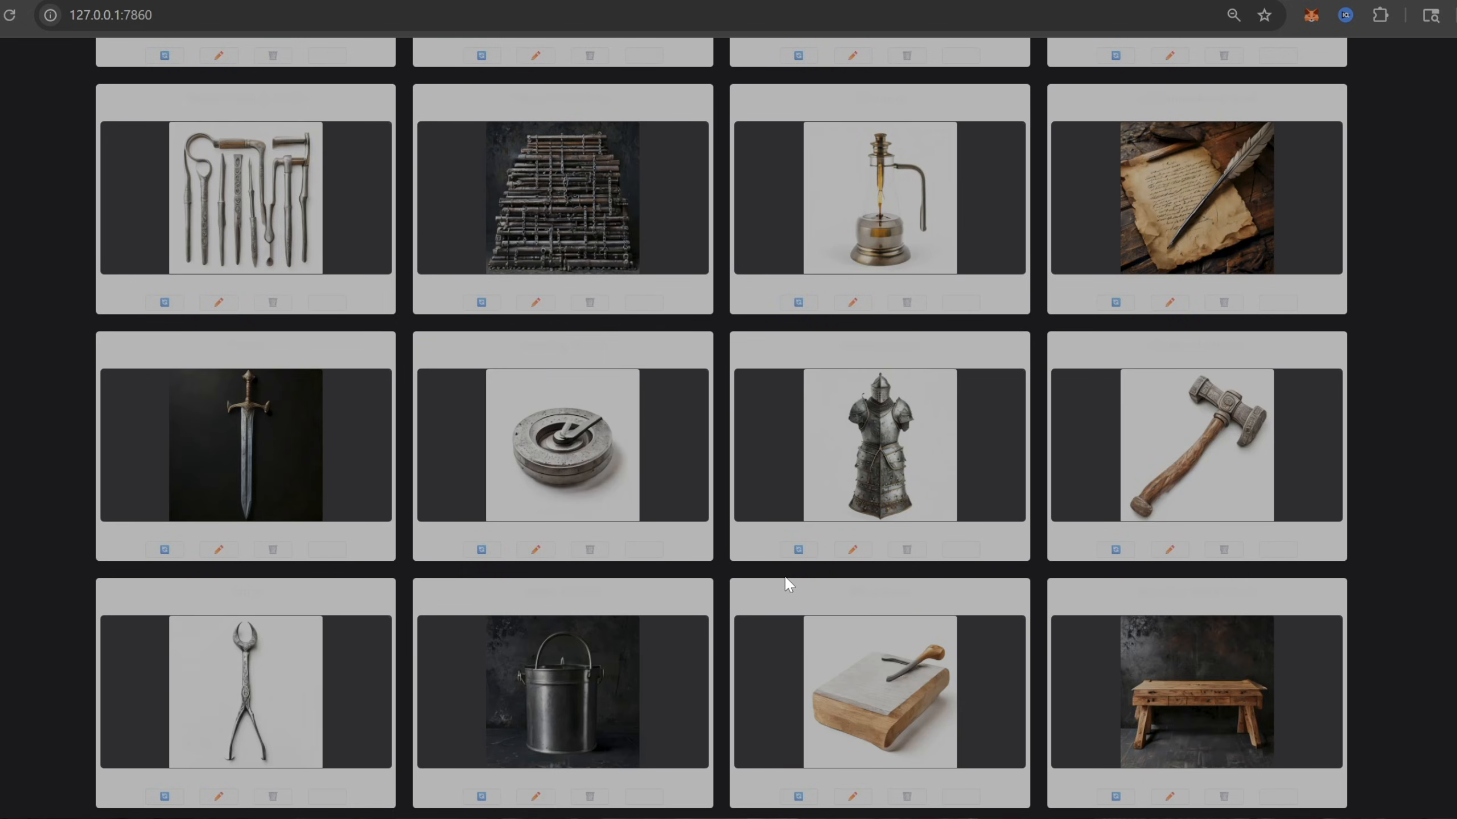
{"action": "scroll", "coordinate": [861, 465], "scroll_direction": "down", "scroll_amount": 2}
{"action": "scroll", "coordinate": [740, 581], "scroll_direction": "down", "scroll_amount": 2}
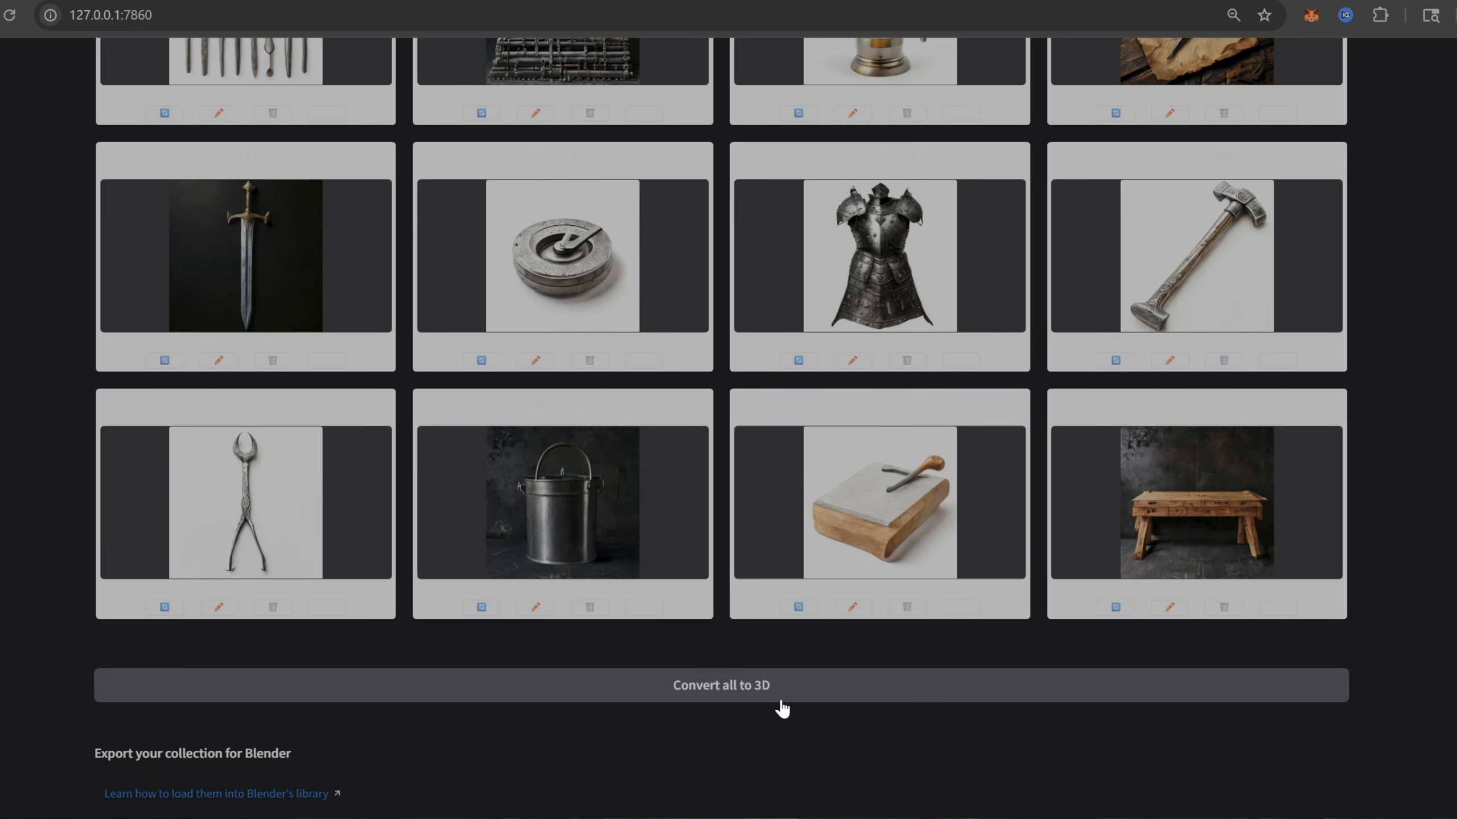
{"action": "left_click", "coordinate": [760, 690]}
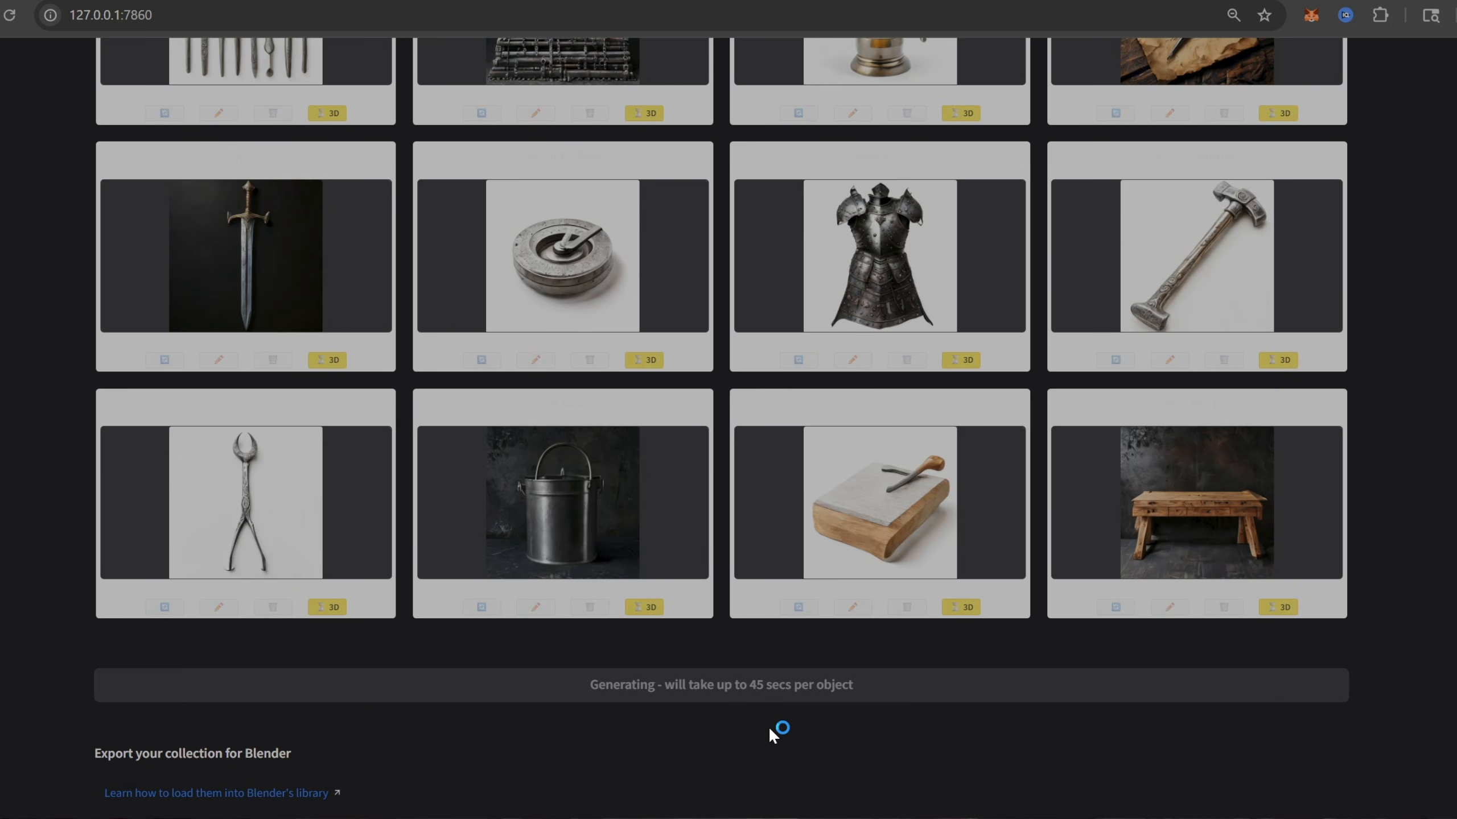
{"action": "scroll", "coordinate": [770, 728], "scroll_direction": "up", "scroll_amount": 3}
{"action": "scroll", "coordinate": [770, 735], "scroll_direction": "up", "scroll_amount": 2}
{"action": "scroll", "coordinate": [770, 734], "scroll_direction": "down", "scroll_amount": 3}
{"action": "scroll", "coordinate": [751, 729], "scroll_direction": "down", "scroll_amount": 3}
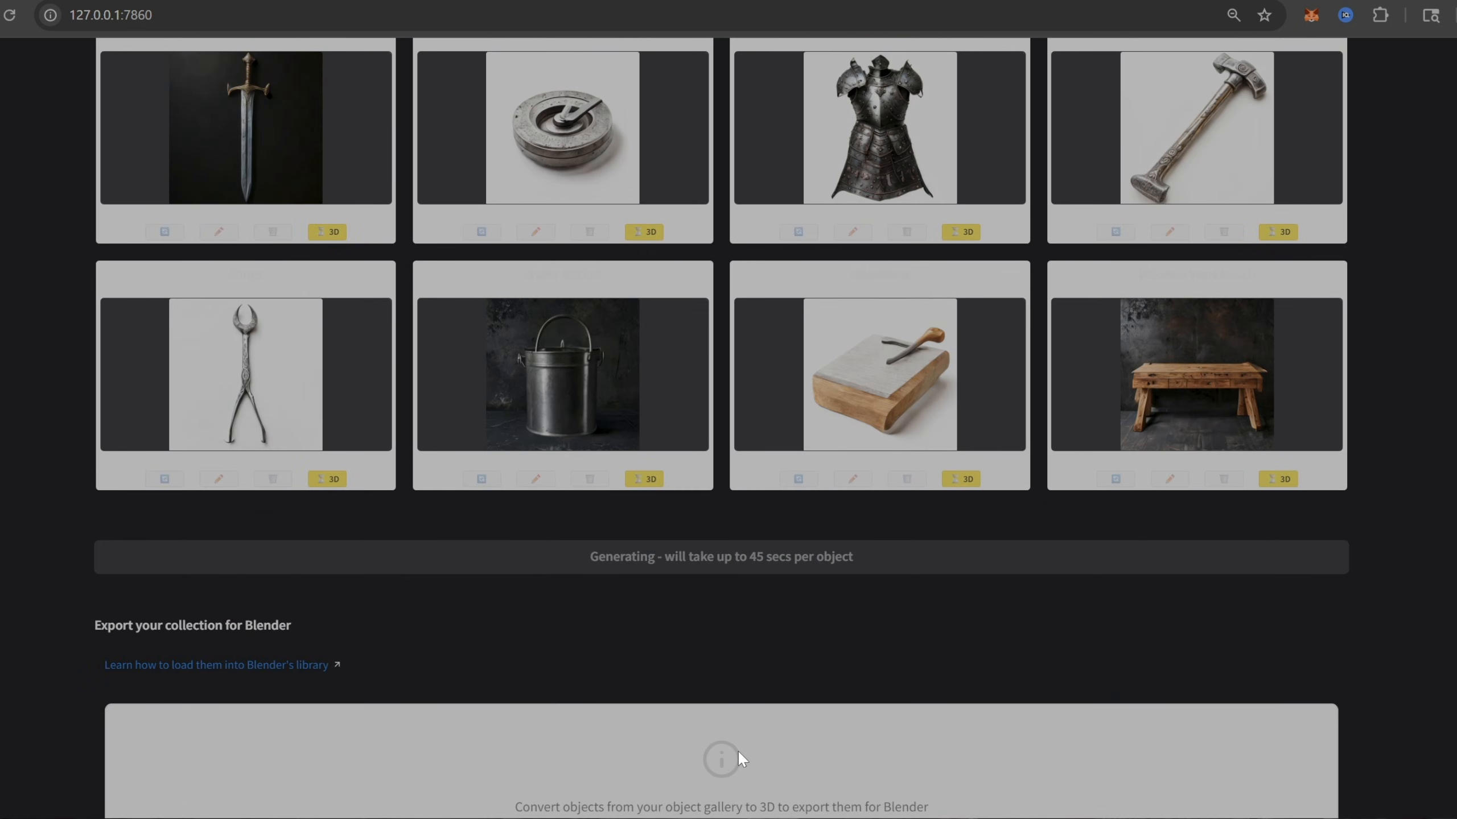
{"action": "scroll", "coordinate": [740, 706], "scroll_direction": "up", "scroll_amount": 1}
{"action": "scroll", "coordinate": [683, 570], "scroll_direction": "up", "scroll_amount": 2}
{"action": "scroll", "coordinate": [673, 592], "scroll_direction": "down", "scroll_amount": 3}
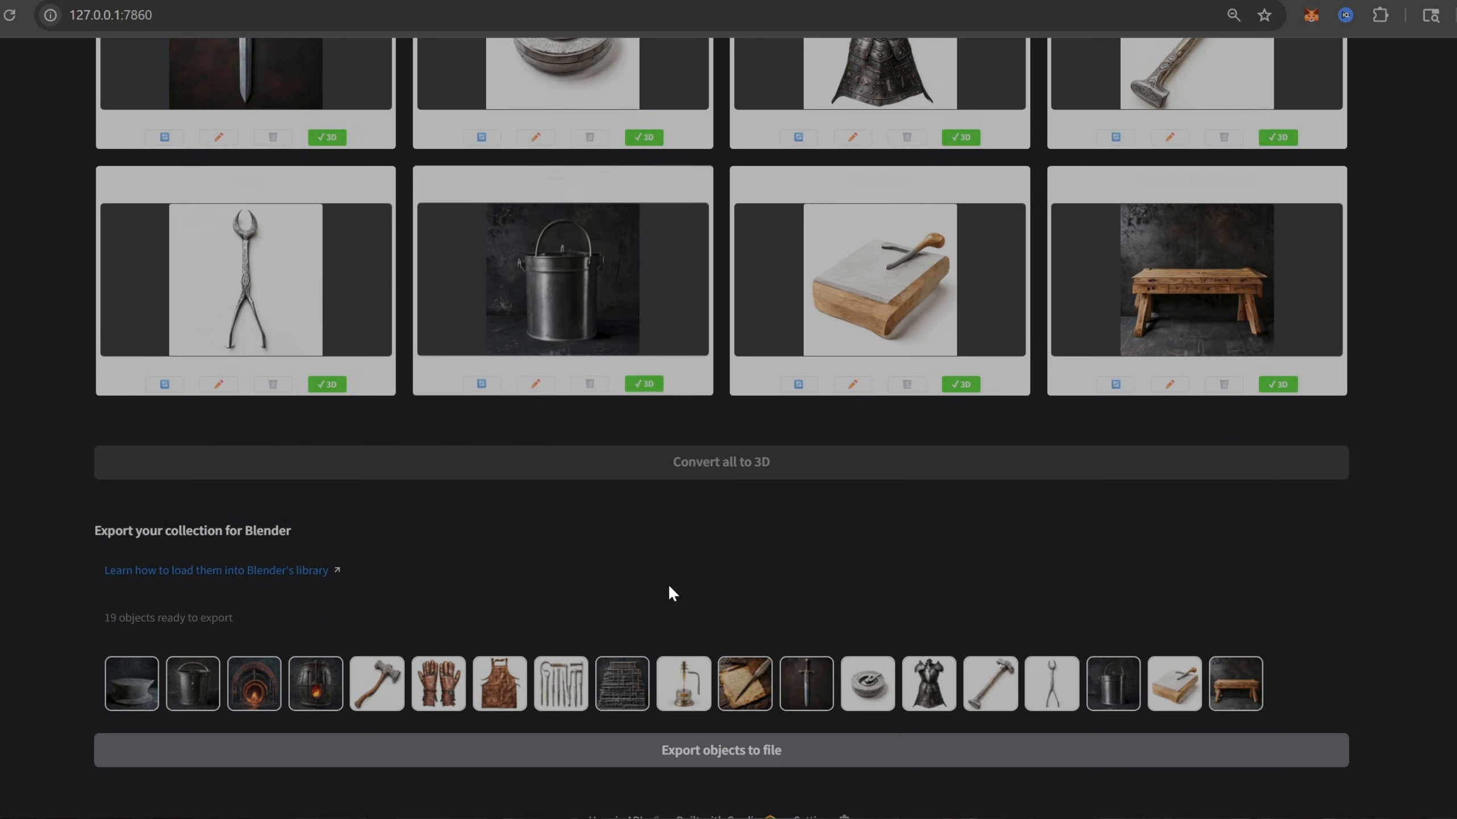
{"action": "scroll", "coordinate": [693, 583], "scroll_direction": "down", "scroll_amount": 1}
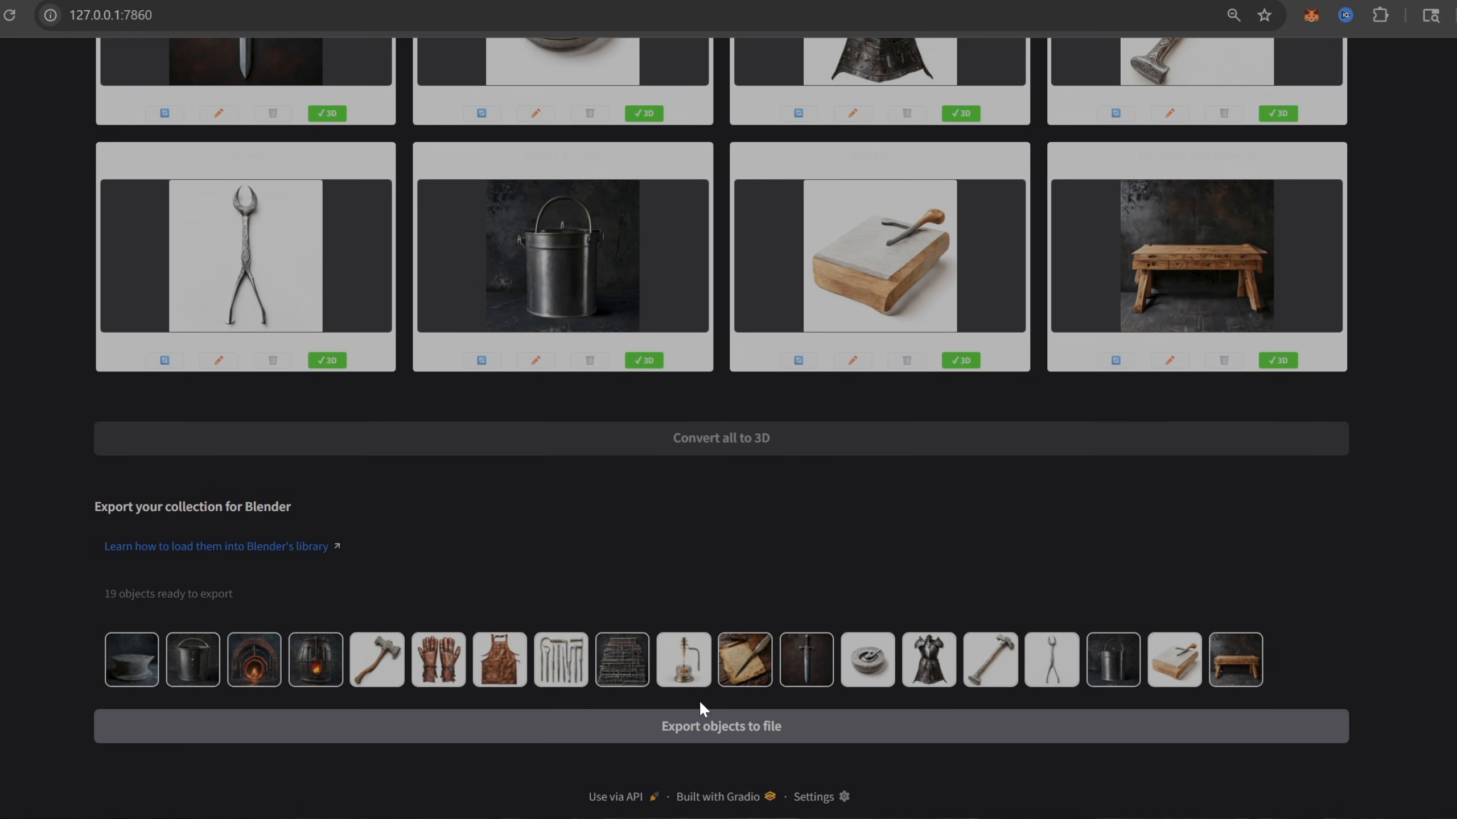
{"action": "left_click", "coordinate": [699, 727]}
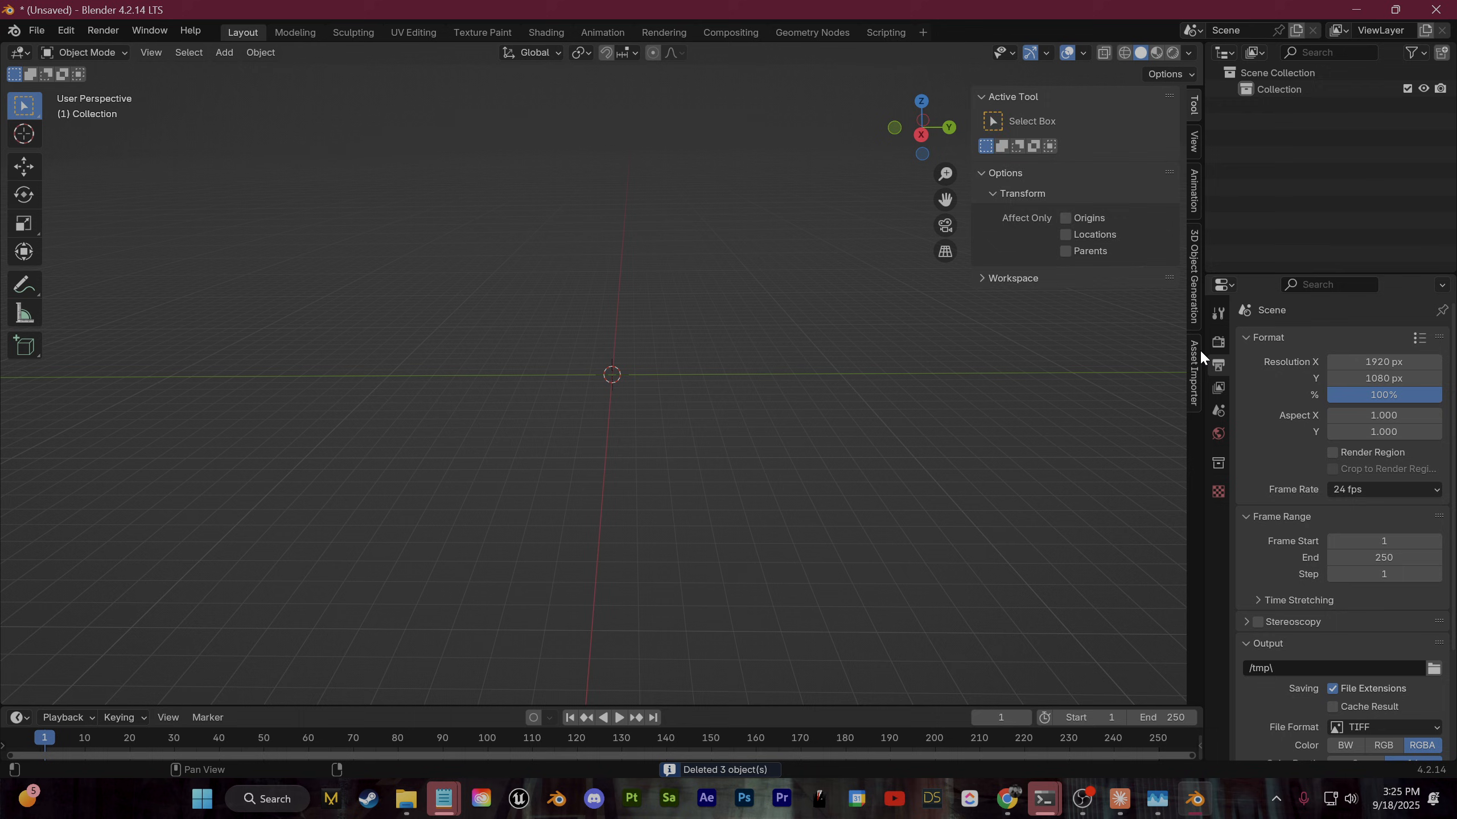
Import all models from the blacksmith_forge folder at scale factor 5
{"action": "left_click", "coordinate": [1164, 121]}
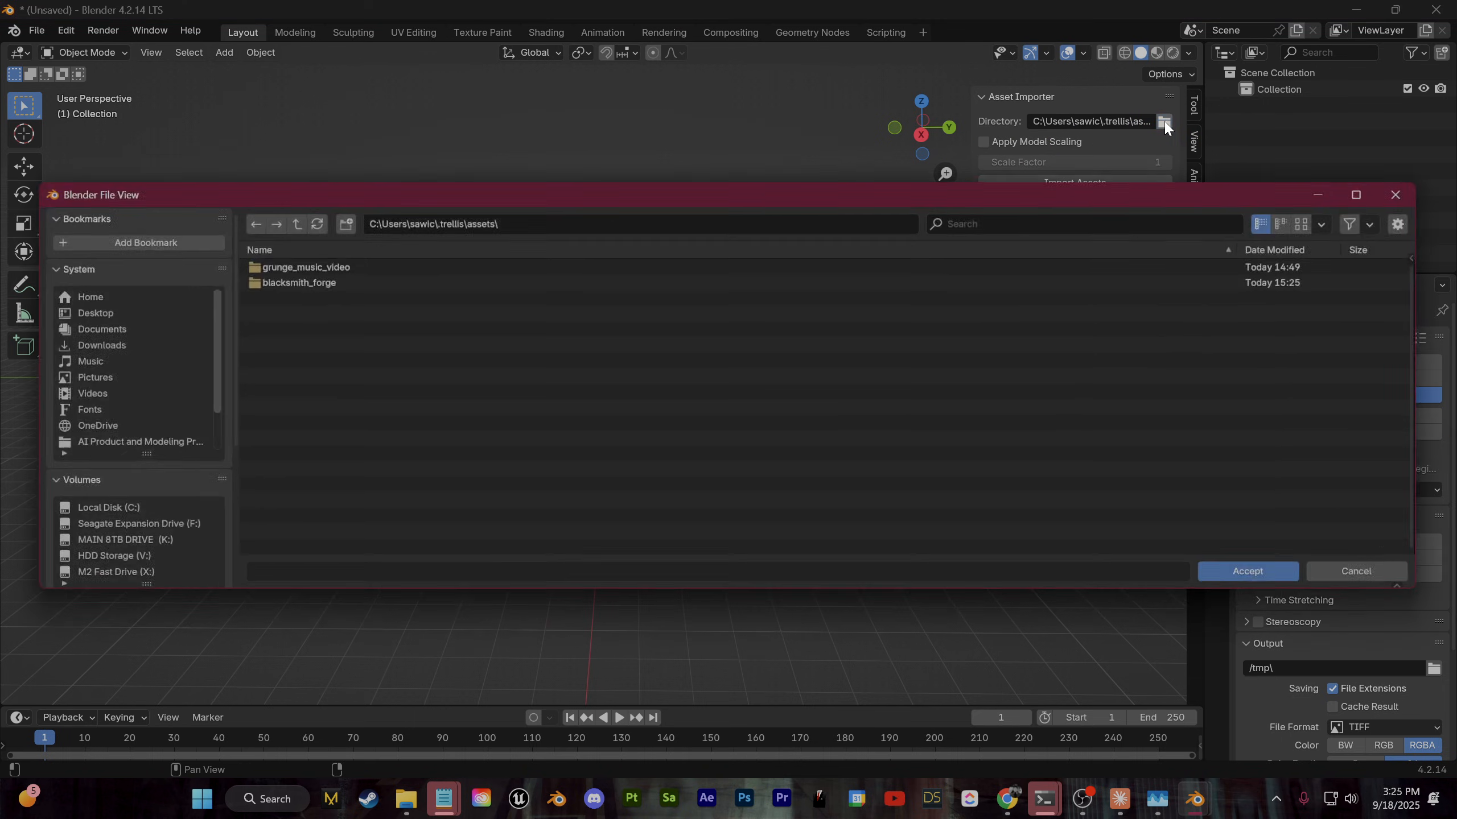
{"action": "left_click", "coordinate": [325, 282]}
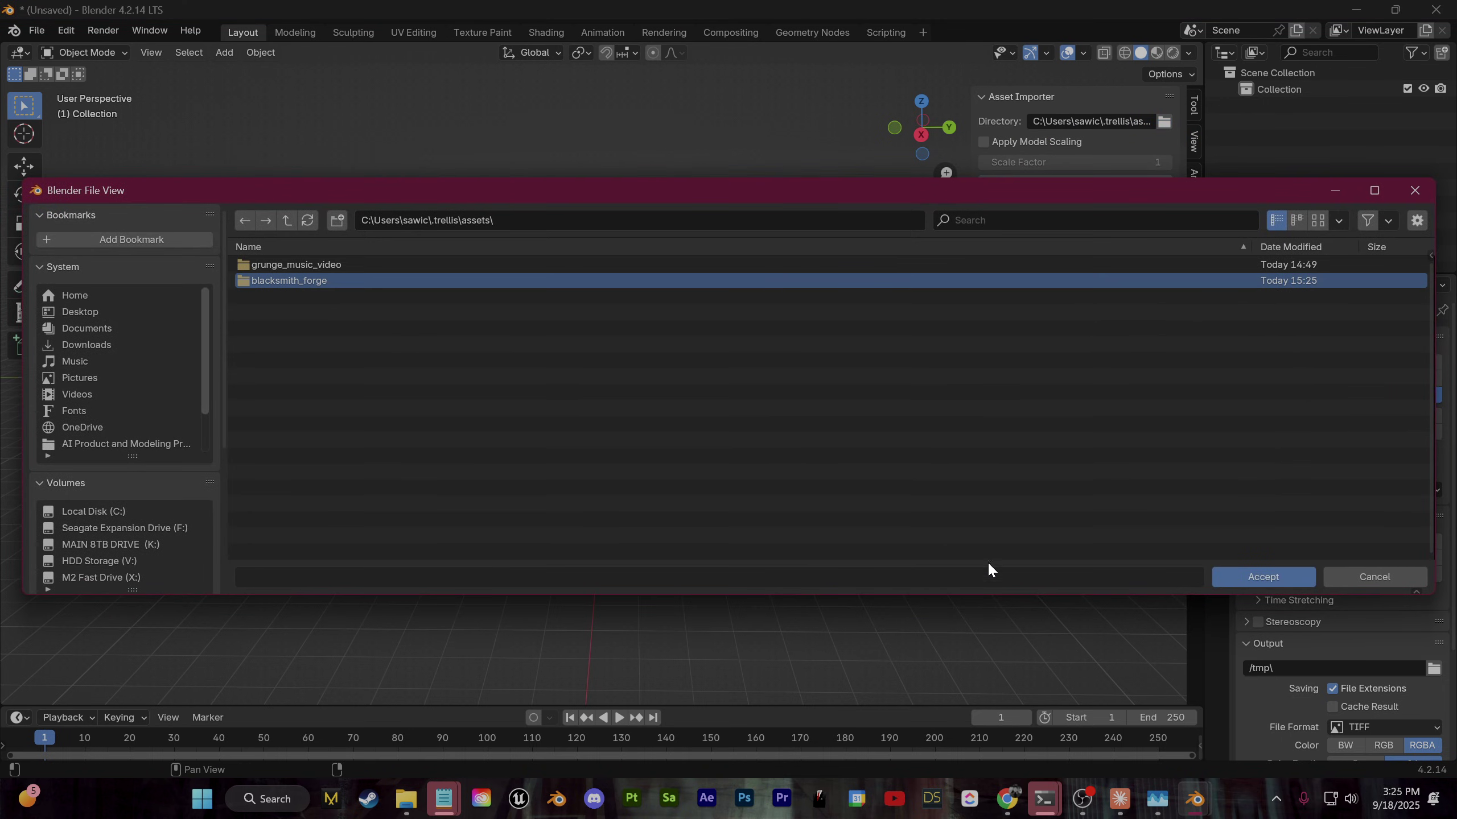
{"action": "left_click", "coordinate": [1243, 581]}
{"action": "left_click", "coordinate": [1244, 580]}
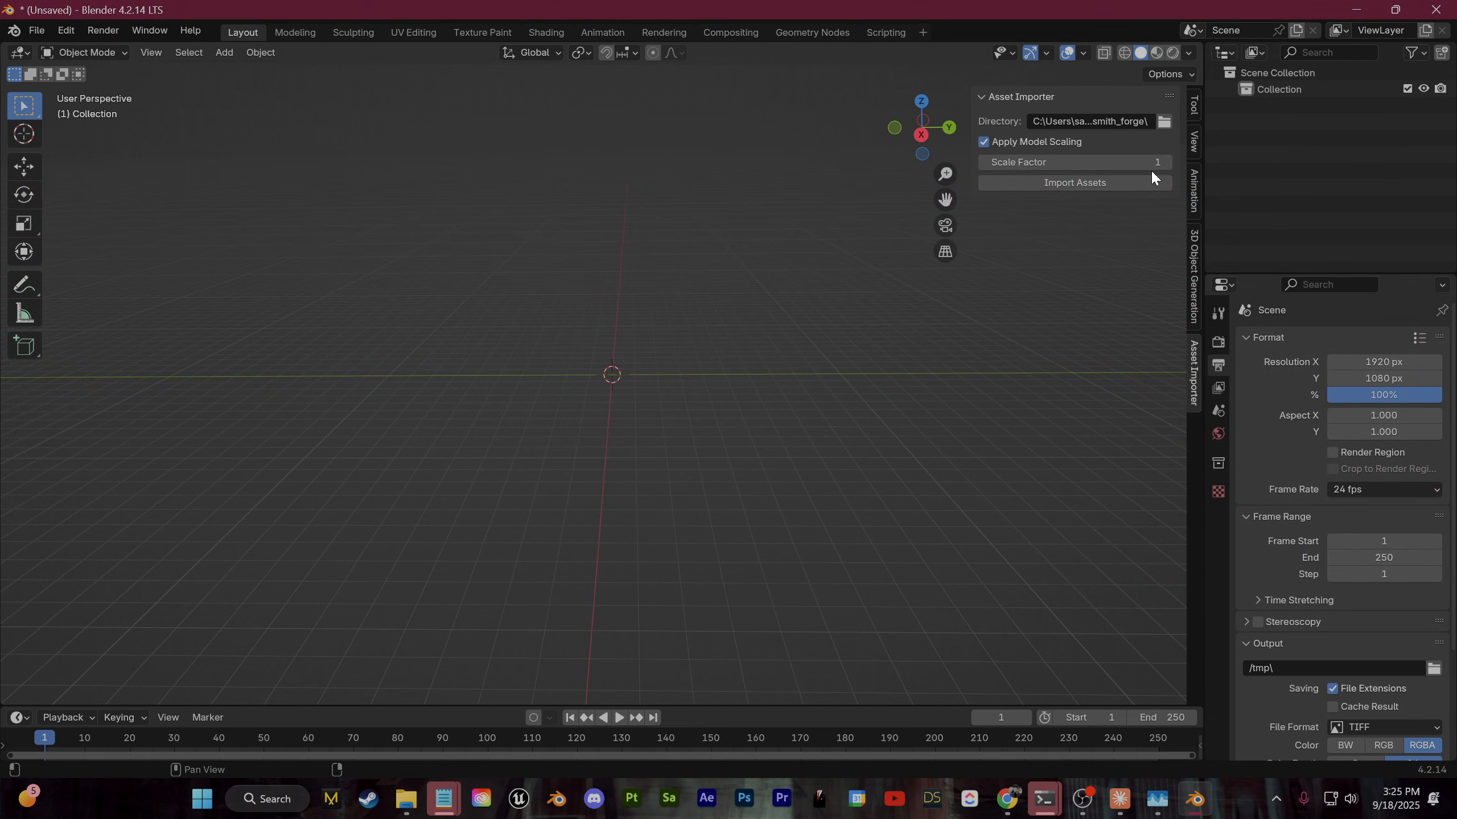
{"action": "type", "text": "5"}
{"action": "key", "text": "Return"}
{"action": "left_click", "coordinate": [1083, 183]}
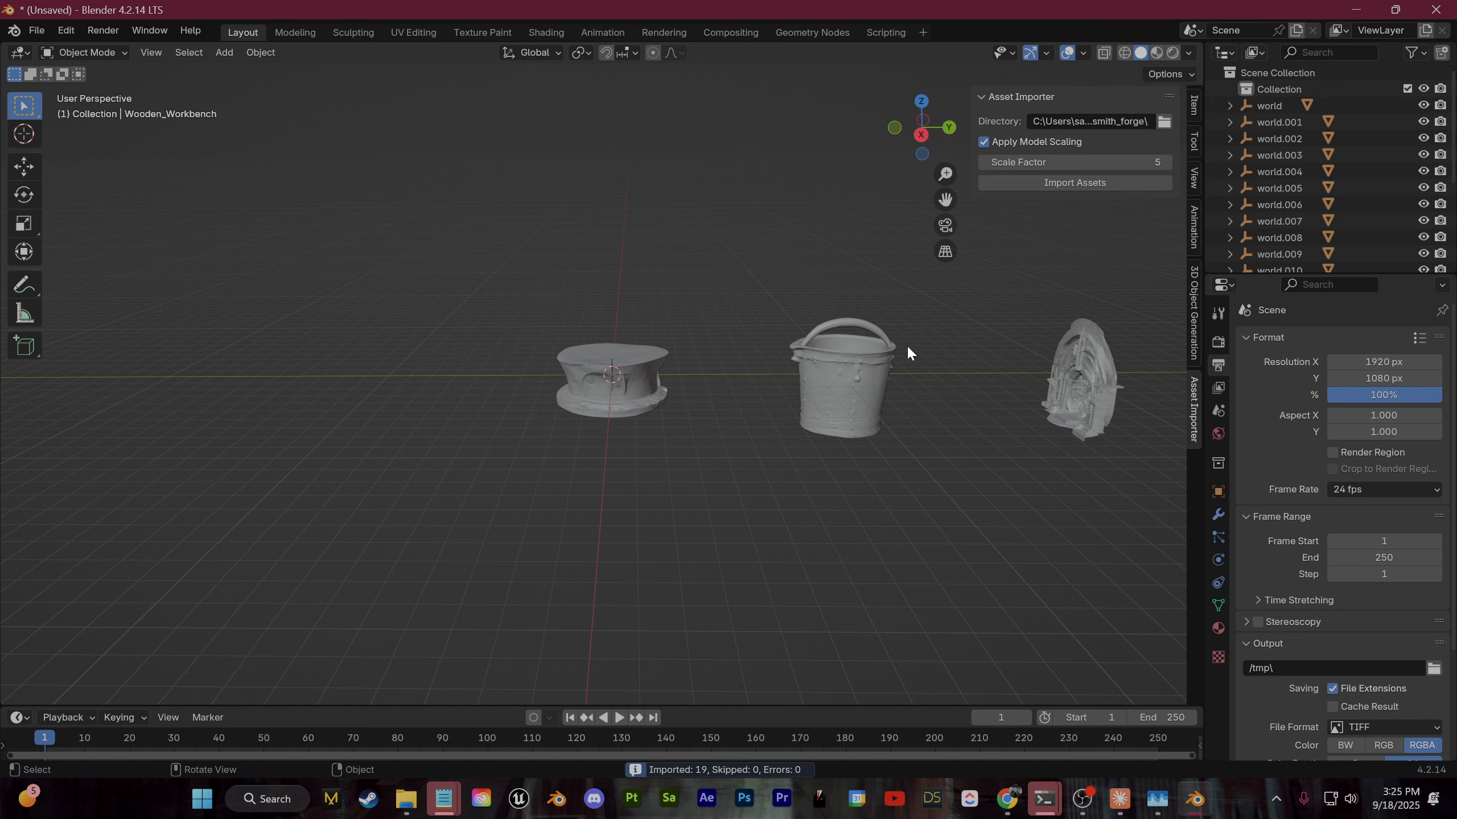
View the imported models with rendered materials and show the render settings
{"action": "left_click_drag", "start_coordinate": [785, 291], "coordinate": [820, 284]}
{"action": "left_click", "coordinate": [1172, 53]}
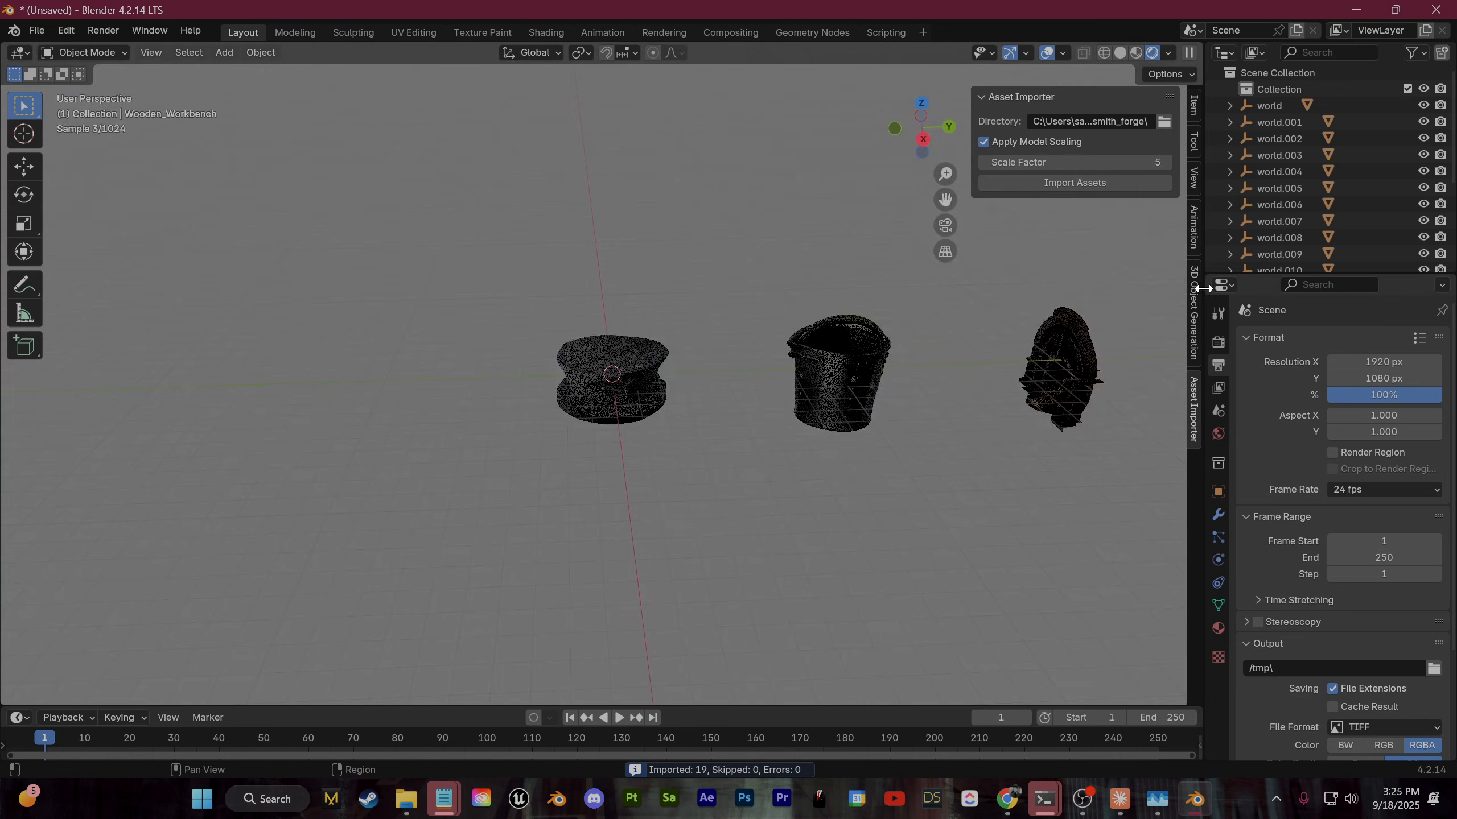
{"action": "left_click", "coordinate": [1218, 340]}
{"action": "scroll", "coordinate": [1366, 339], "scroll_direction": "down", "scroll_amount": 1}
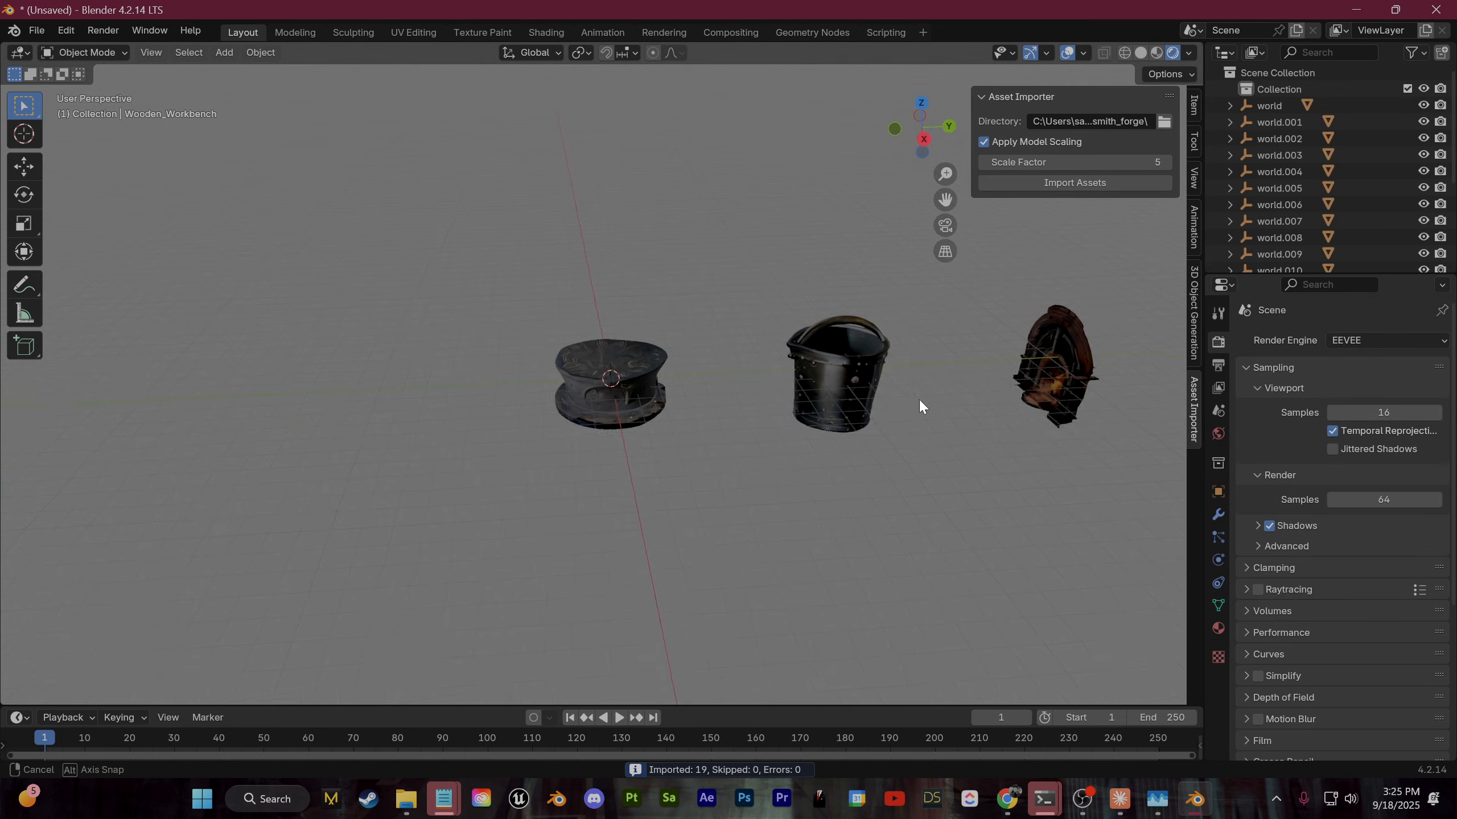
{"action": "scroll", "coordinate": [974, 372], "scroll_direction": "down", "scroll_amount": 4}
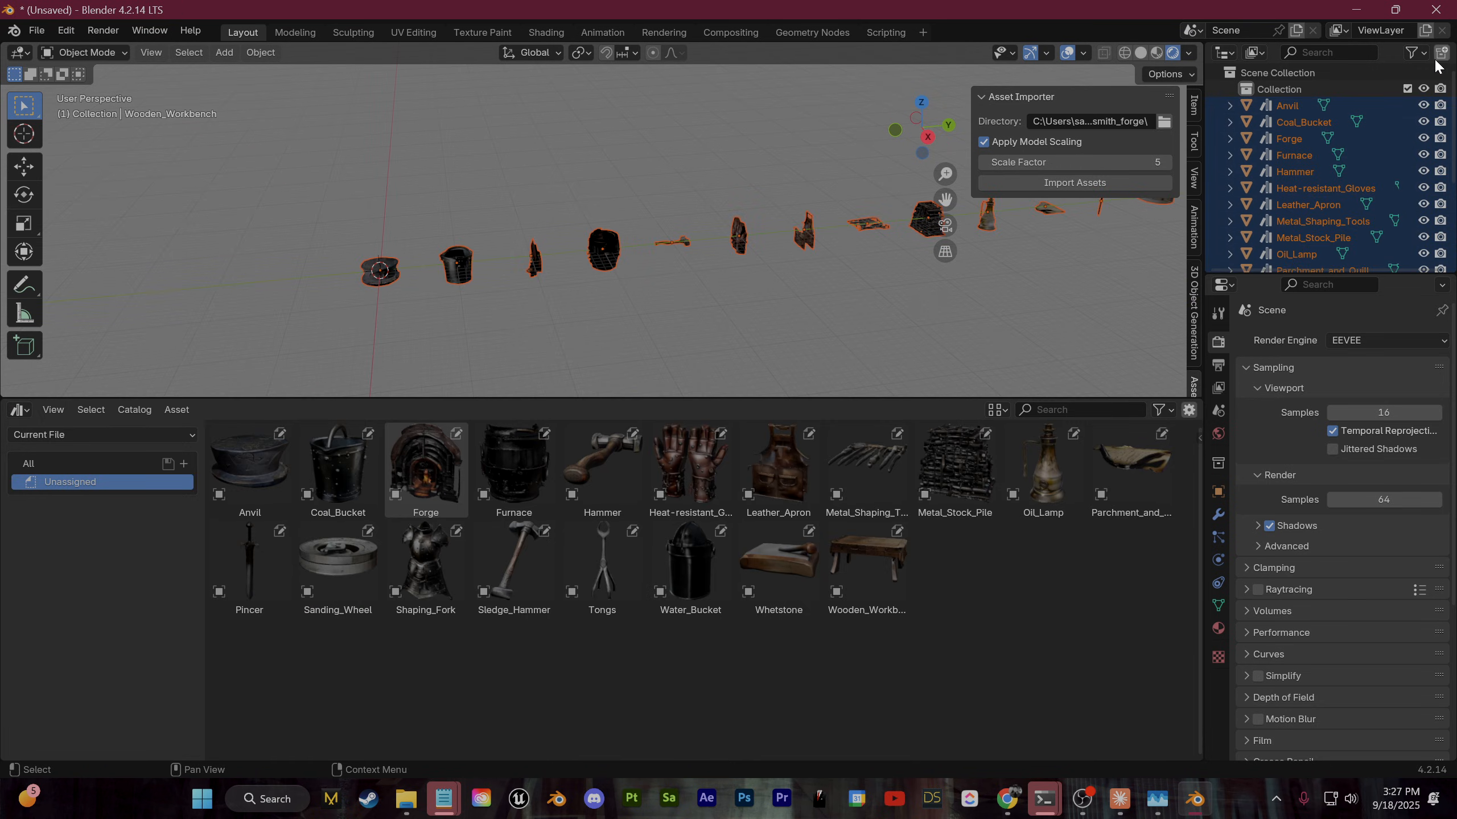
Move the imported models into Collection 2 and hide it from the scene
{"action": "left_click_drag", "start_coordinate": [1284, 108], "coordinate": [1283, 108]}
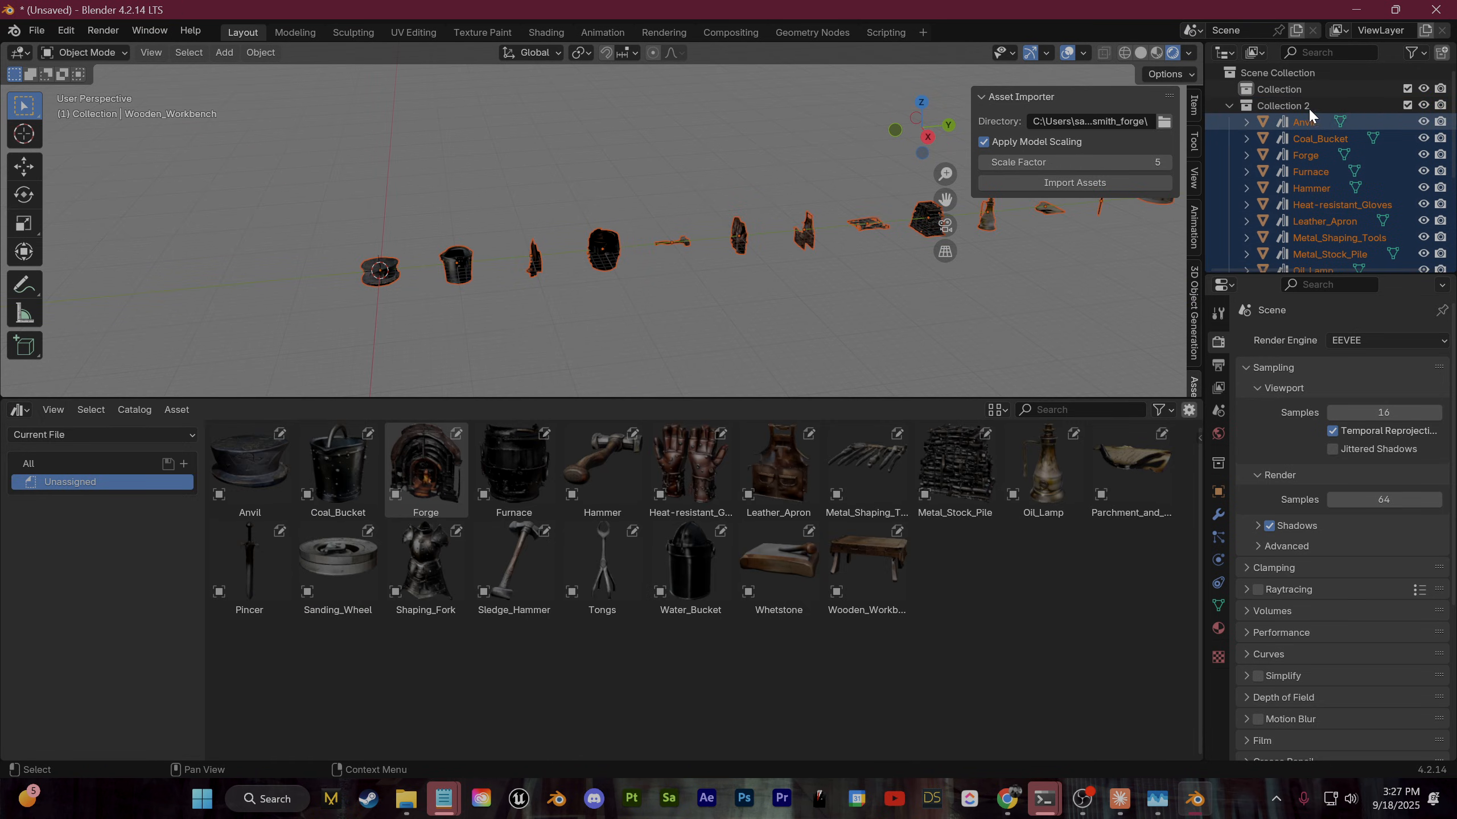
{"action": "left_click", "coordinate": [1411, 104]}
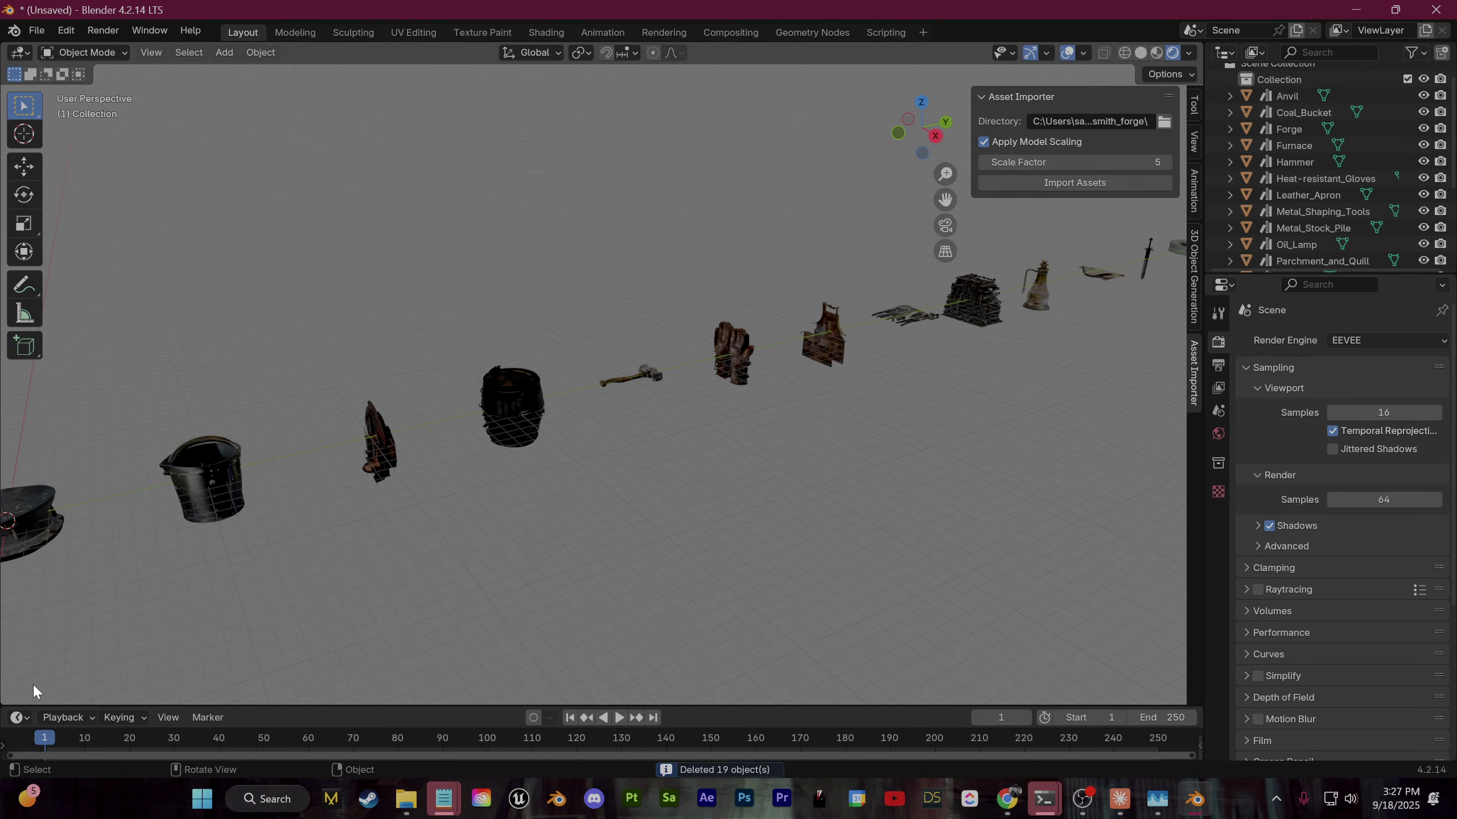
Turn the bottom area into an enlarged Asset Browser showing the Current File library
{"action": "left_click", "coordinate": [20, 717]}
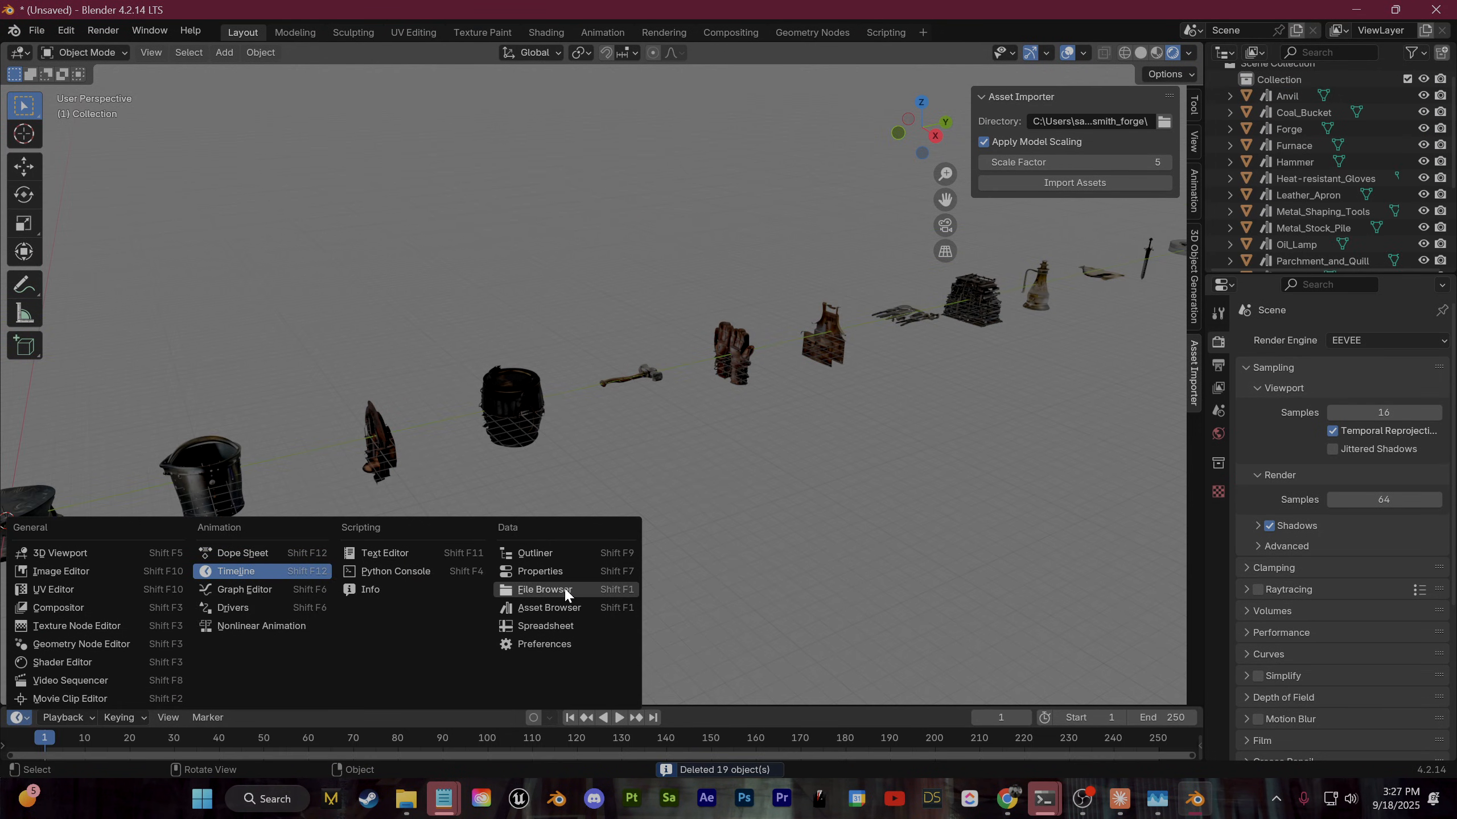
{"action": "left_click", "coordinate": [548, 606]}
{"action": "left_click_drag", "start_coordinate": [233, 708], "coordinate": [68, 398]}
{"action": "left_click", "coordinate": [97, 433]}
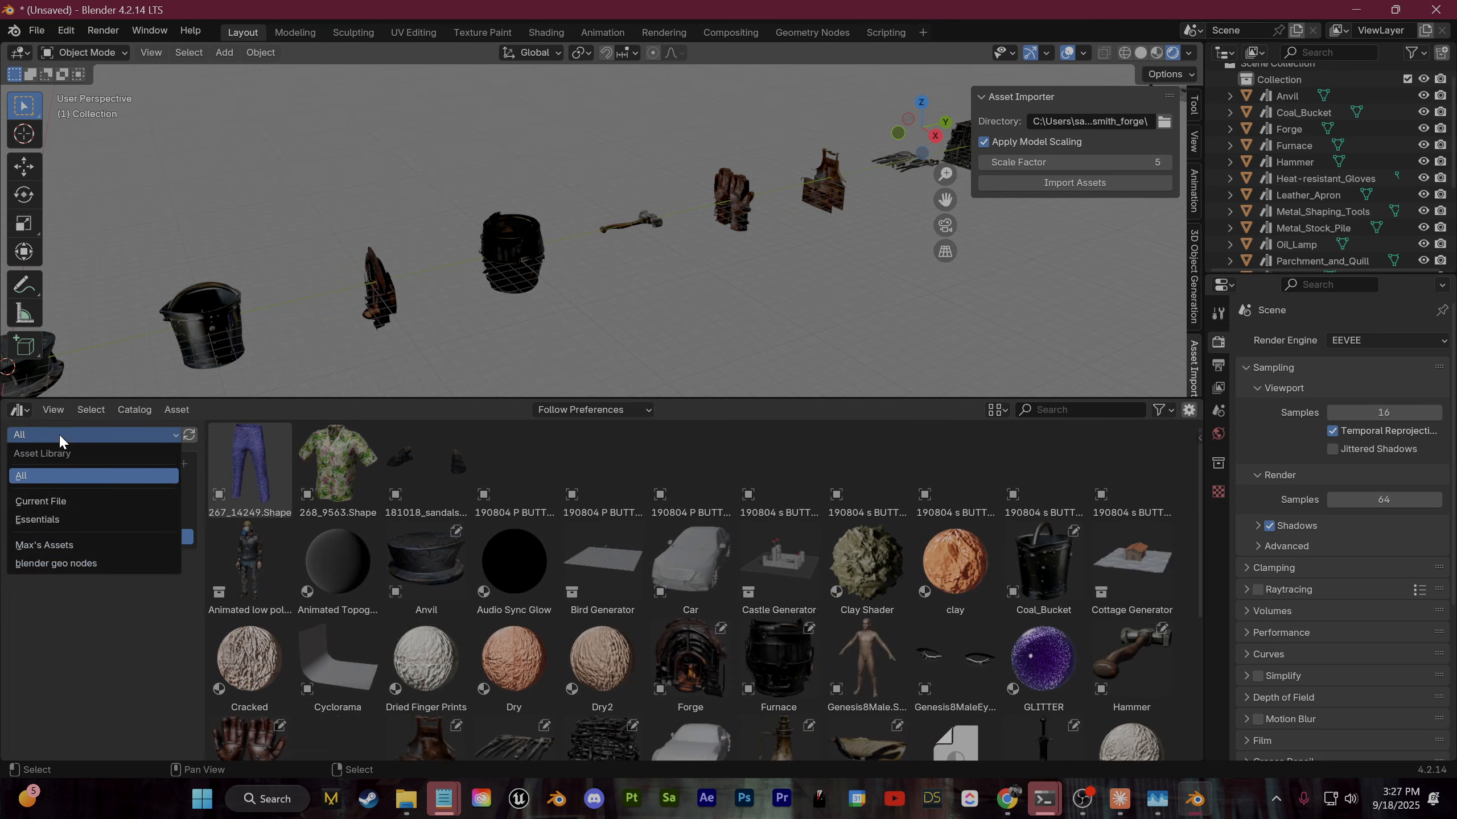
{"action": "left_click", "coordinate": [54, 502]}
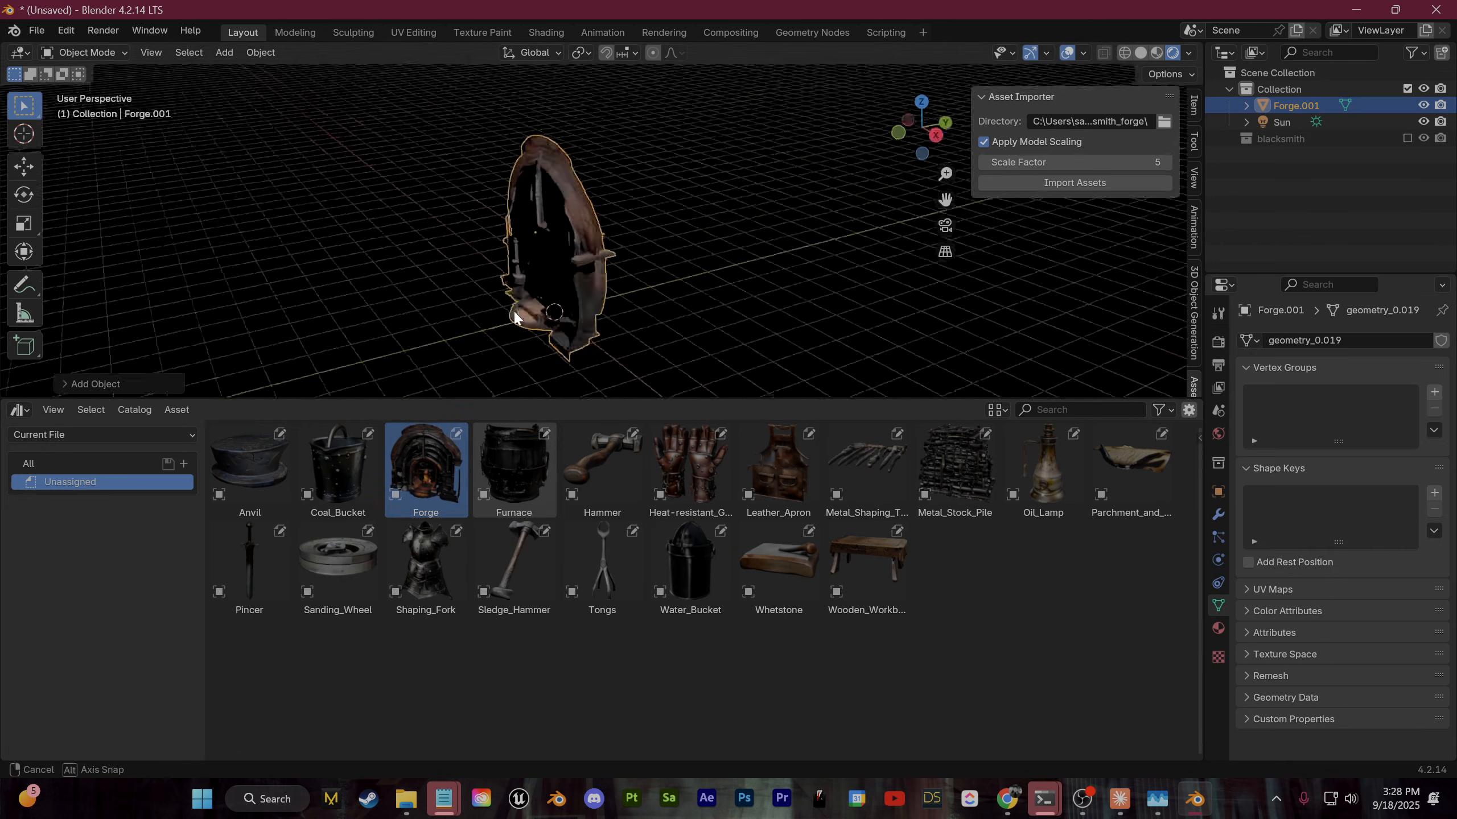
Place the Anvil asset in front of the forge, adjusting it along the Z axis
{"action": "left_click", "coordinate": [683, 240]}
{"action": "scroll", "coordinate": [691, 307], "scroll_direction": "up", "scroll_amount": 5}
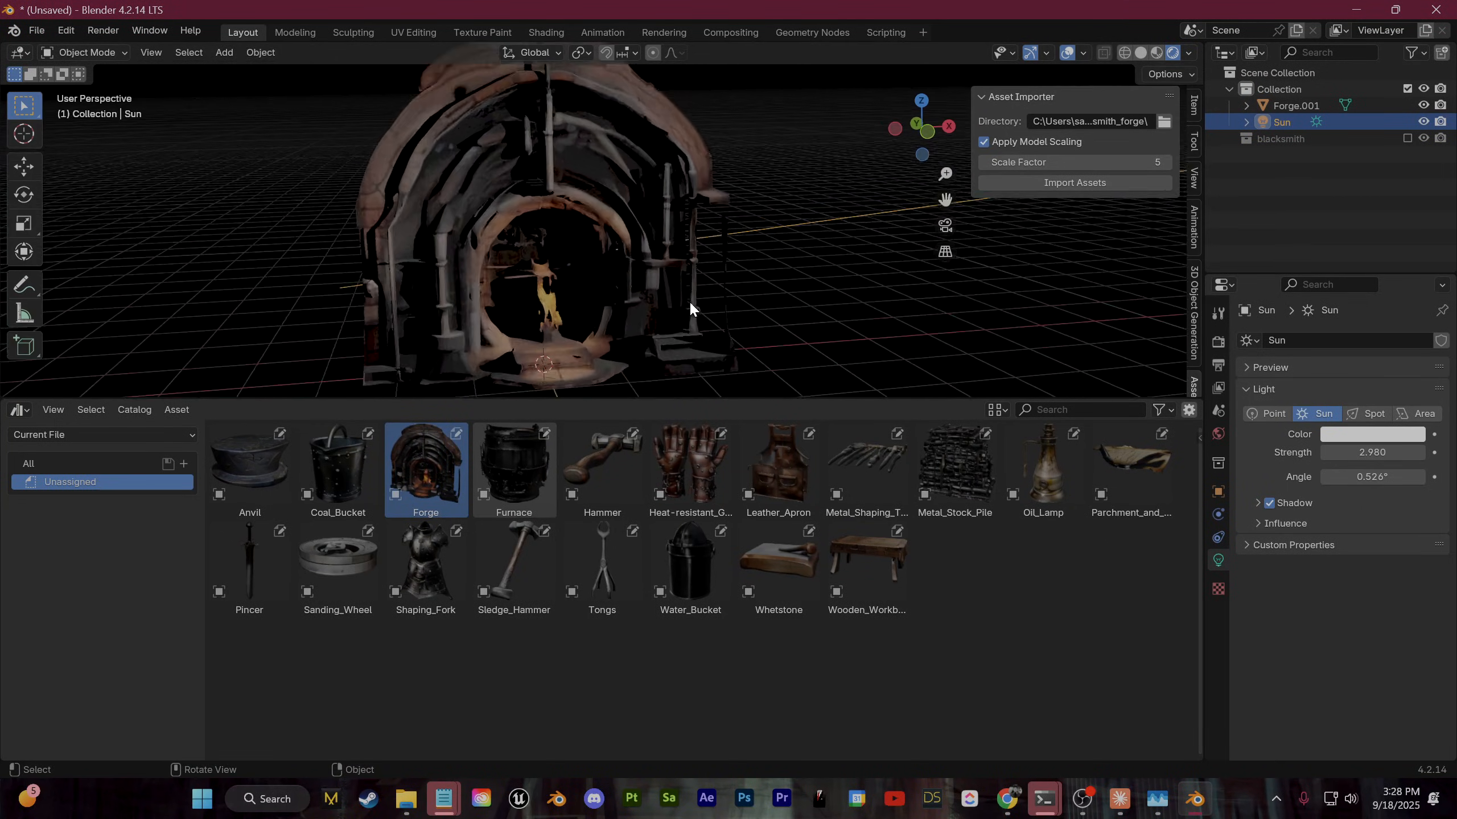
{"action": "scroll", "coordinate": [691, 307], "scroll_direction": "down", "scroll_amount": 4}
{"action": "scroll", "coordinate": [691, 307], "scroll_direction": "down", "scroll_amount": 3}
{"action": "scroll", "coordinate": [692, 307], "scroll_direction": "down", "scroll_amount": 2}
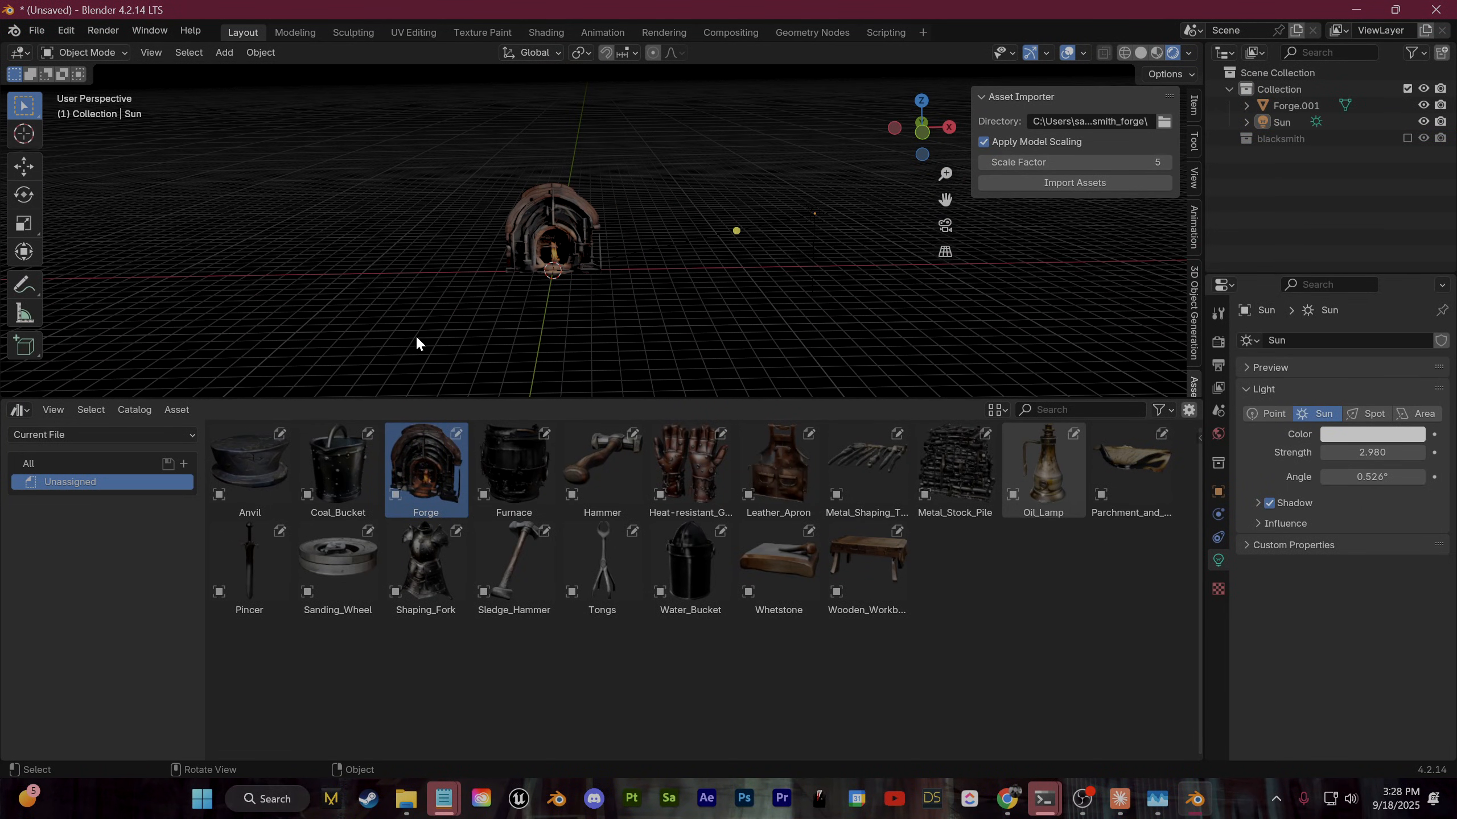
{"action": "left_click_drag", "start_coordinate": [244, 472], "coordinate": [547, 341]}
{"action": "left_click_drag", "start_coordinate": [570, 401], "coordinate": [570, 526]}
{"action": "key", "text": "g"}
{"action": "key", "text": "z"}
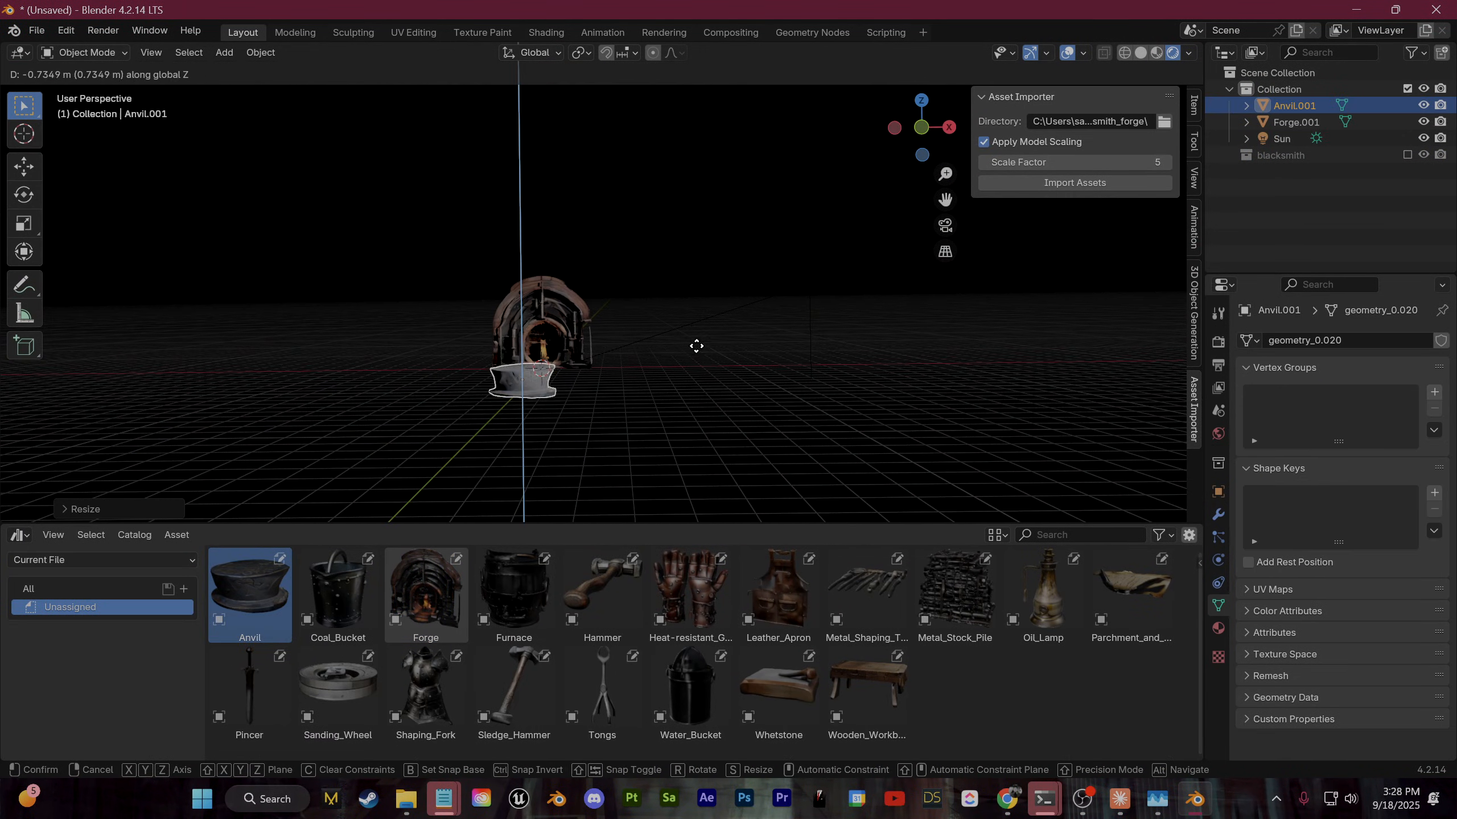
{"action": "left_click", "coordinate": [697, 346]}
{"action": "left_click_drag", "start_coordinate": [697, 376], "coordinate": [774, 375]}
{"action": "scroll", "coordinate": [697, 376], "scroll_direction": "up", "scroll_amount": 4}
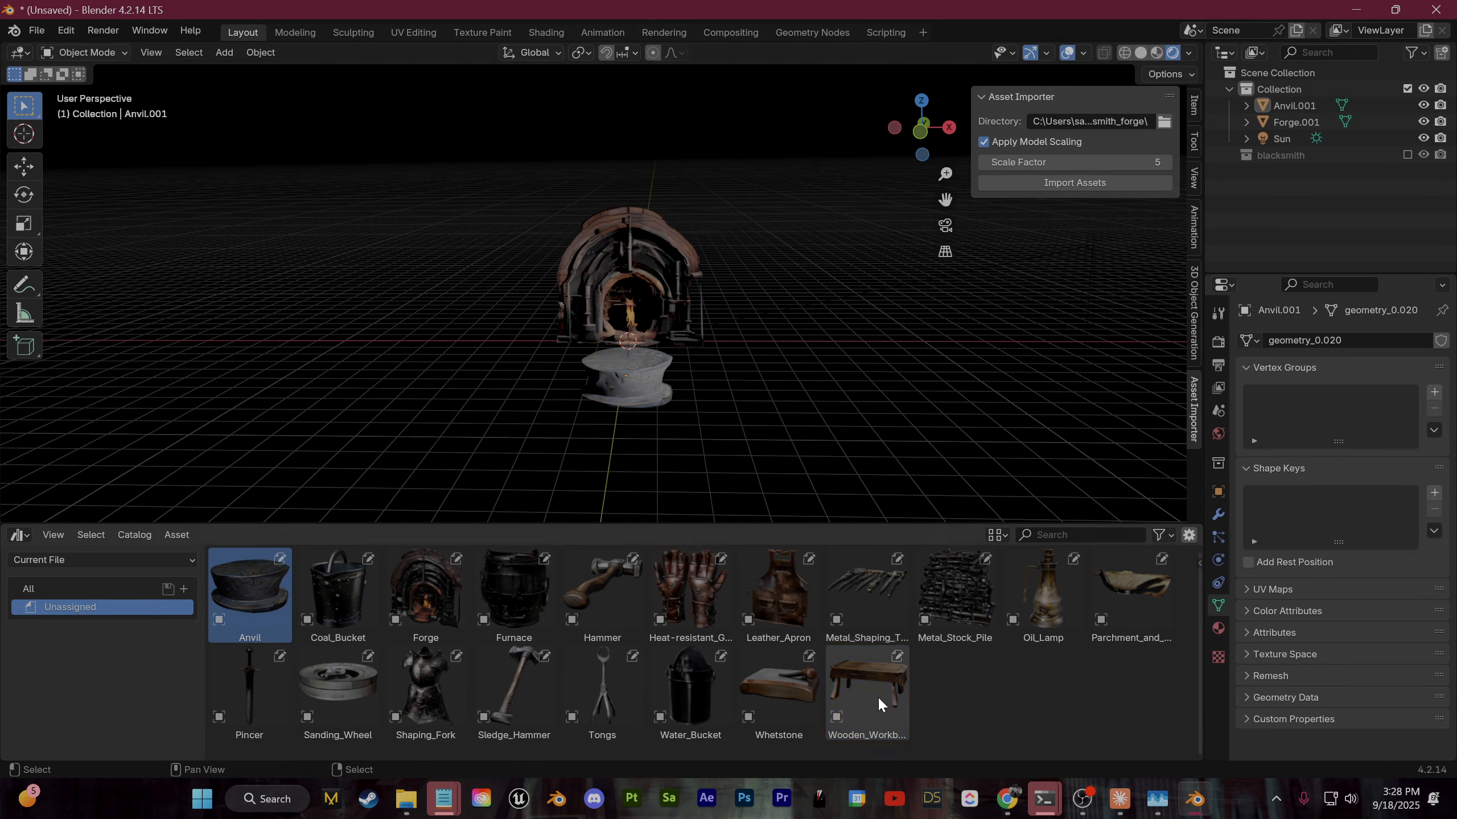
Place the Wooden_Workbench to the left of the forge along the Y axis
{"action": "left_click_drag", "start_coordinate": [879, 692], "coordinate": [467, 331]}
{"action": "key", "text": "g"}
{"action": "key", "text": "y"}
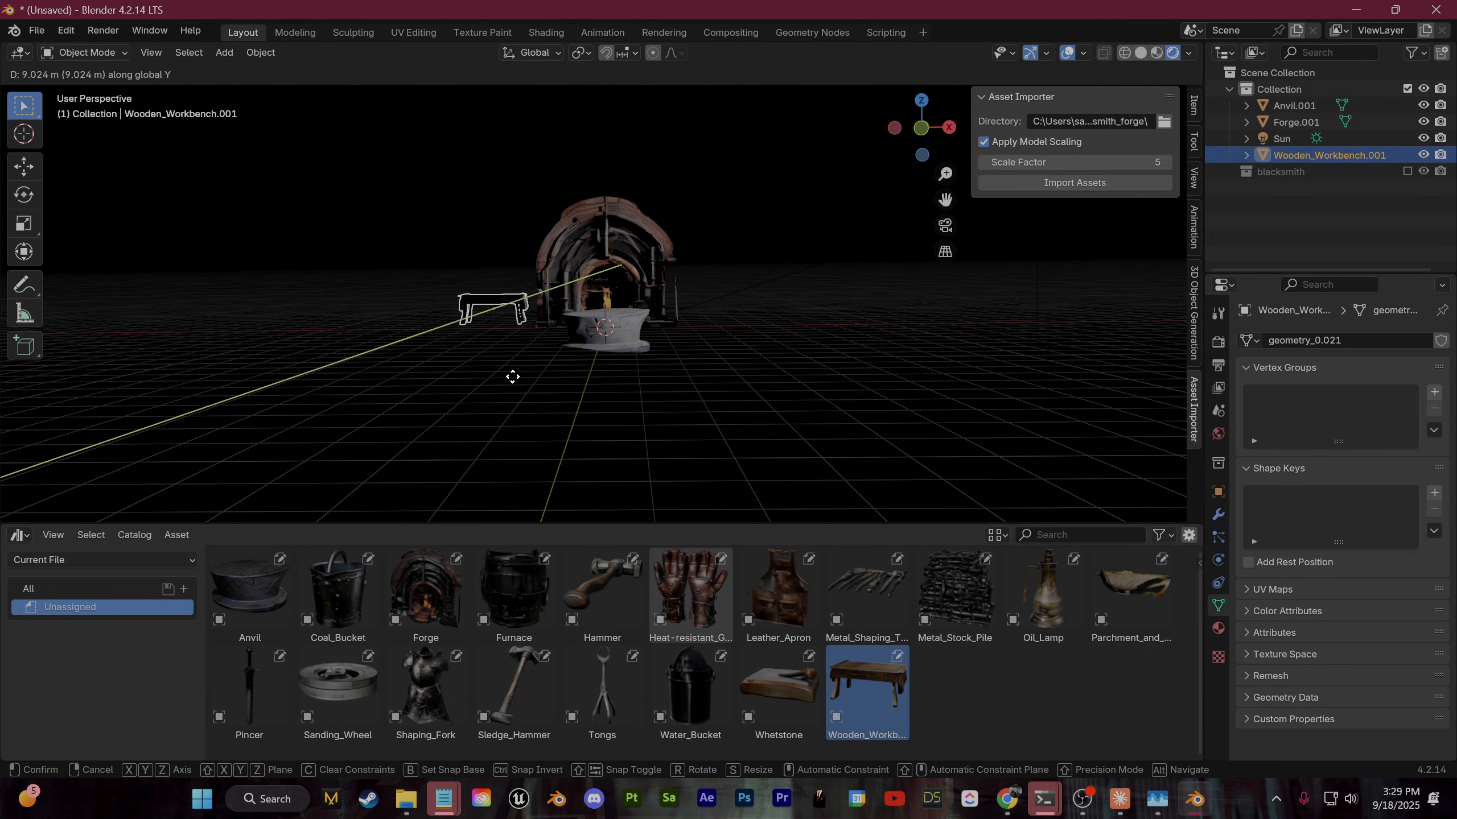
{"action": "left_click", "coordinate": [512, 378]}
Keep EEVEE as the render engine and toggle the viewport overlays
{"action": "left_click", "coordinate": [1218, 342]}
{"action": "left_click", "coordinate": [1382, 340]}
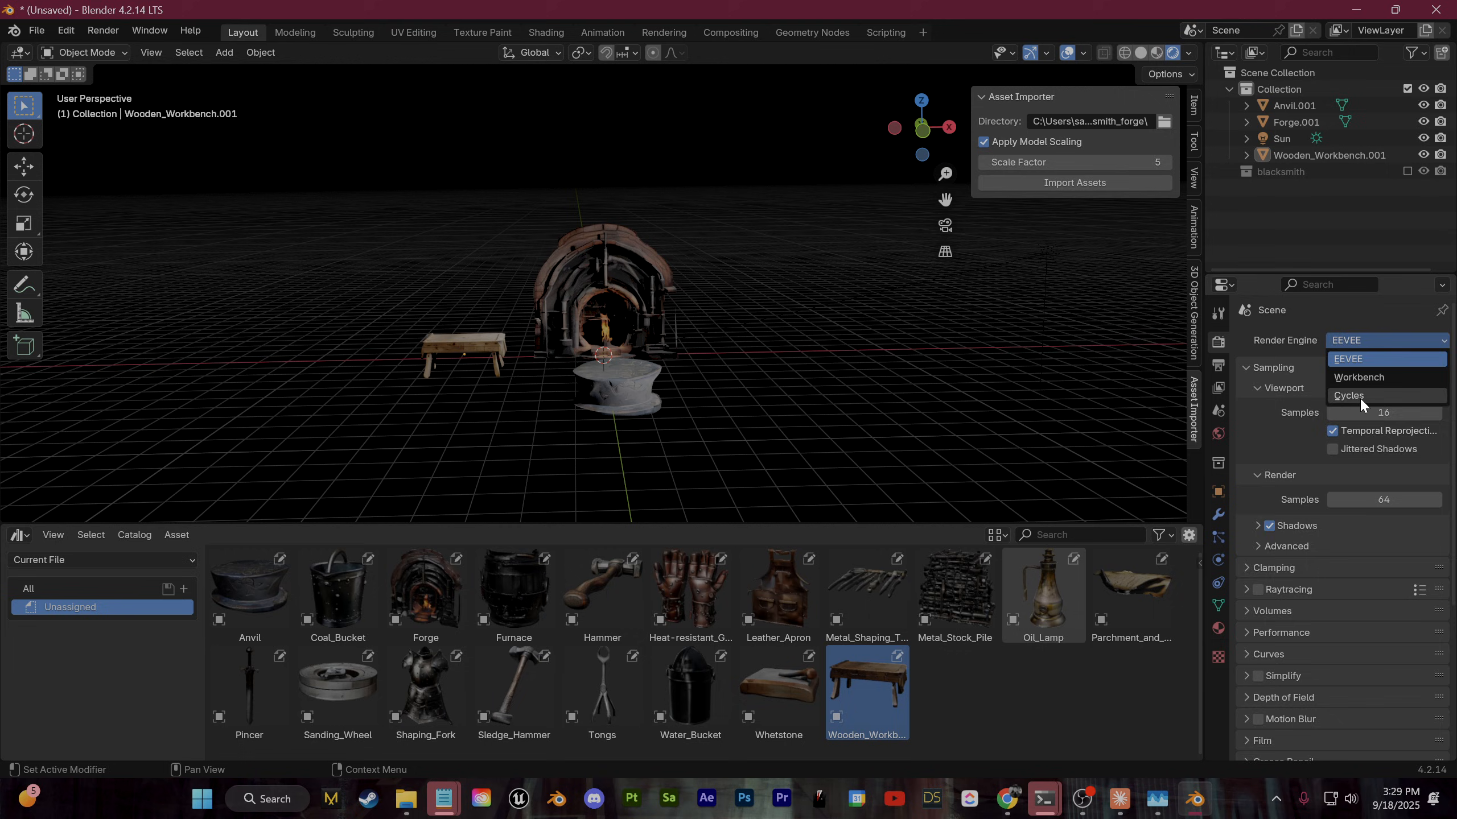
{"action": "left_click", "coordinate": [1366, 376]}
{"action": "left_click", "coordinate": [1030, 53]}
{"action": "left_click", "coordinate": [1067, 52]}
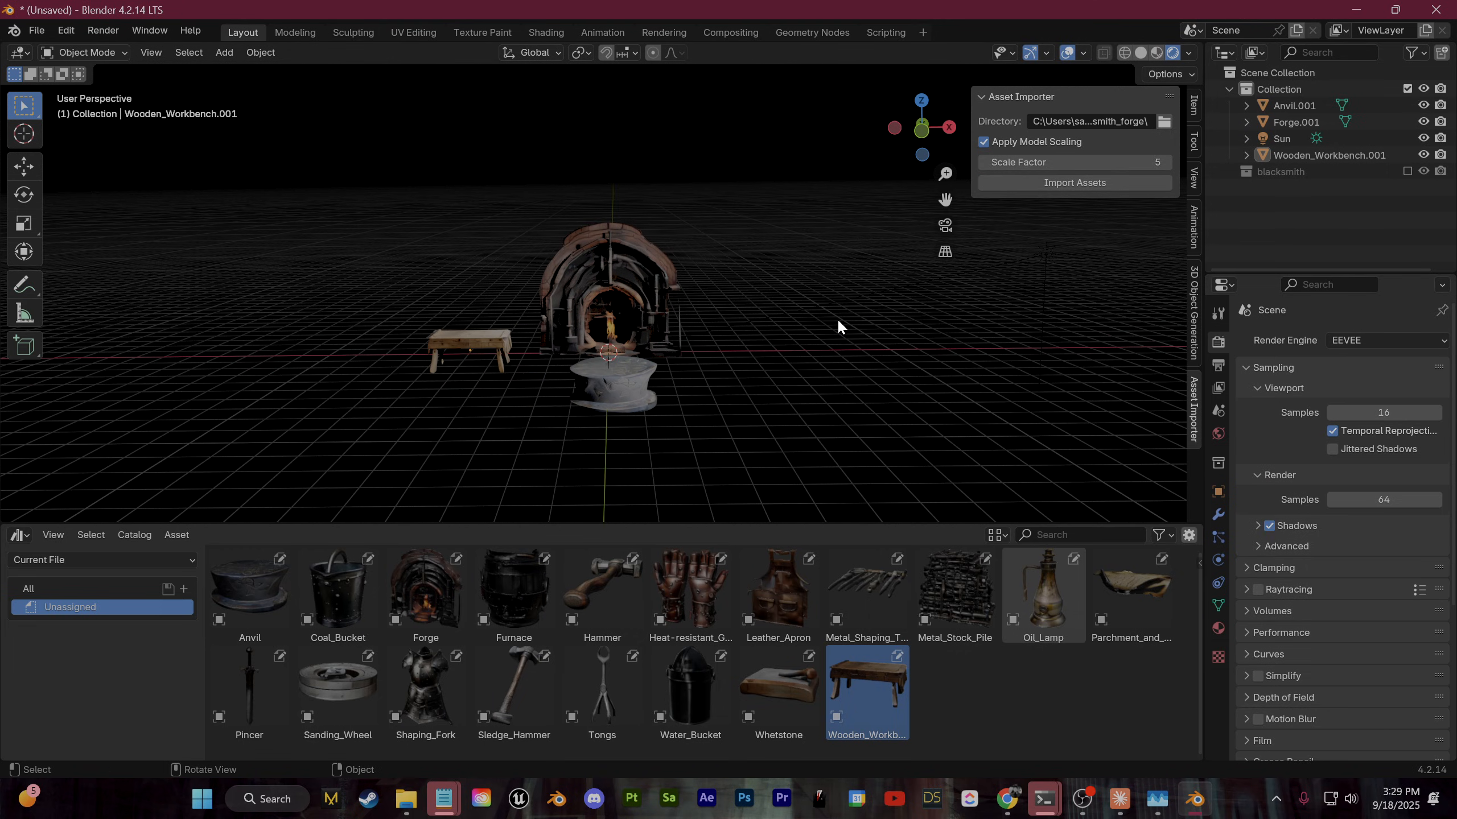
Put the Hammer on the workbench and rotate it about the vertical axis
{"action": "left_click_drag", "start_coordinate": [602, 592], "coordinate": [478, 330]}
{"action": "scroll", "coordinate": [637, 342], "scroll_direction": "up", "scroll_amount": 3}
{"action": "key", "text": "g"}
{"action": "key", "text": "z"}
{"action": "left_click", "coordinate": [640, 334]}
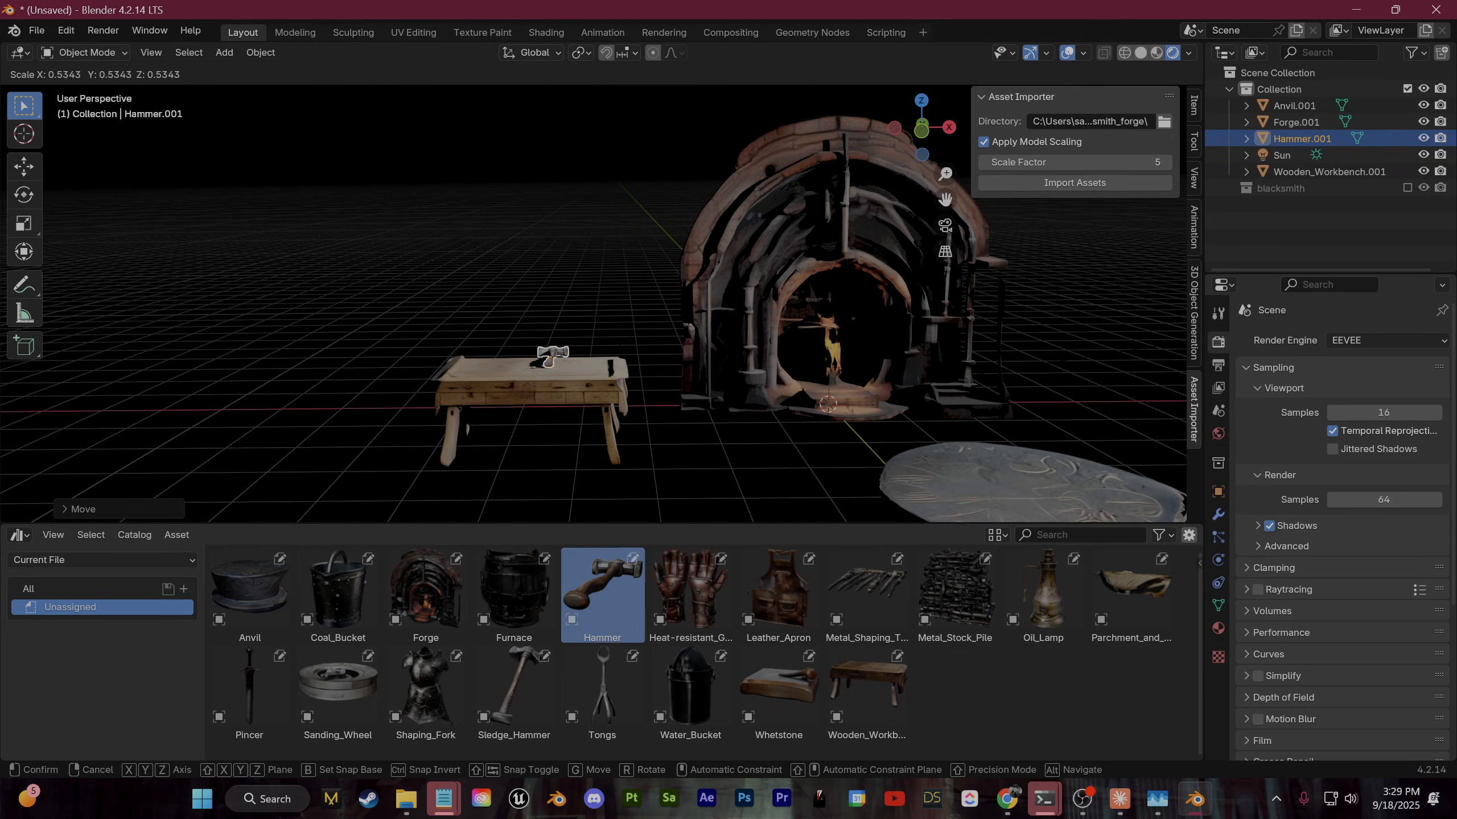
{"action": "key", "text": "g"}
{"action": "left_click", "coordinate": [592, 354]}
{"action": "key", "text": "r"}
{"action": "key", "text": "z"}
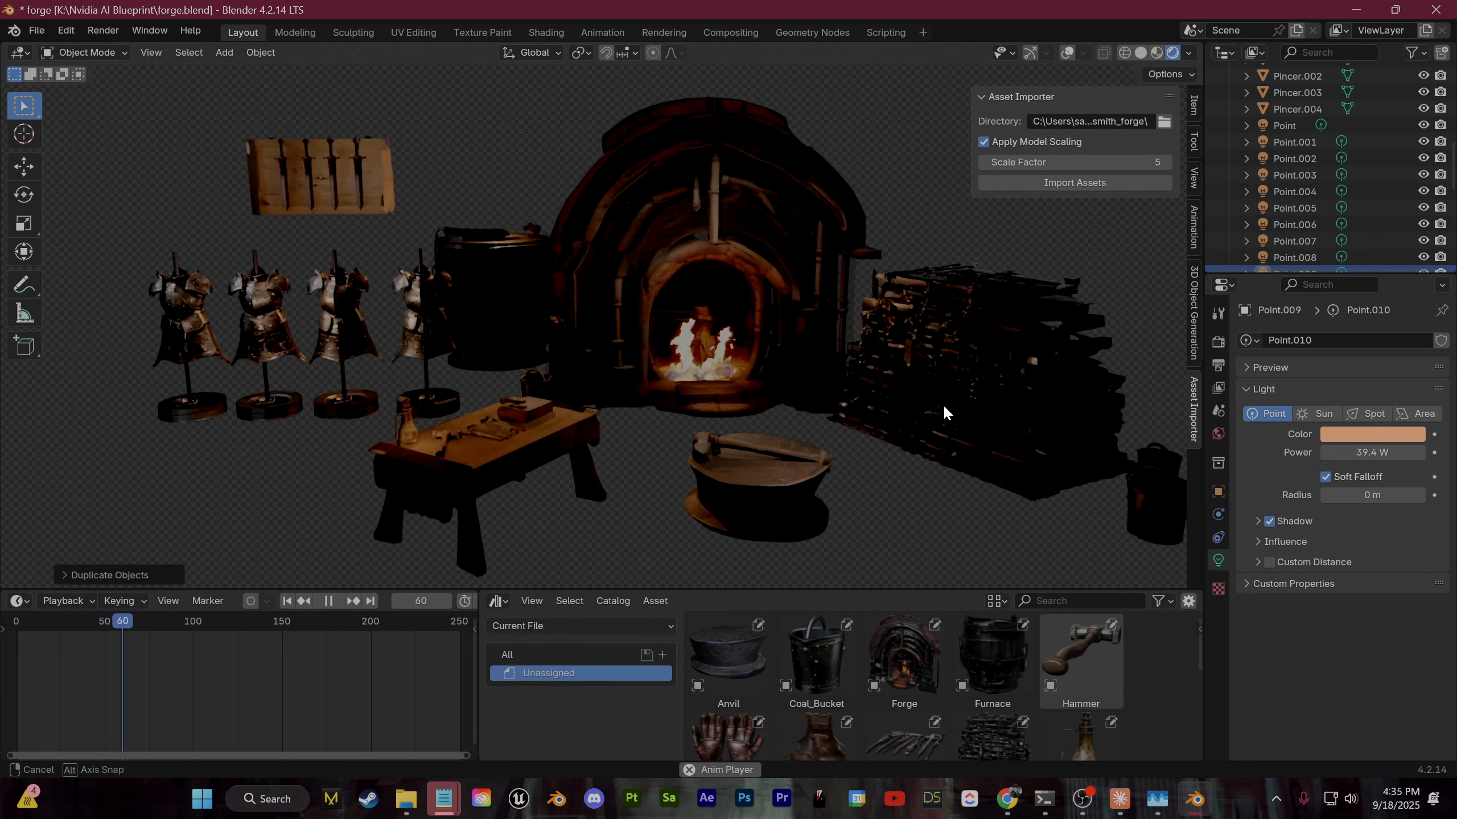
{"action": "scroll", "coordinate": [943, 404], "scroll_direction": "down", "scroll_amount": 3}
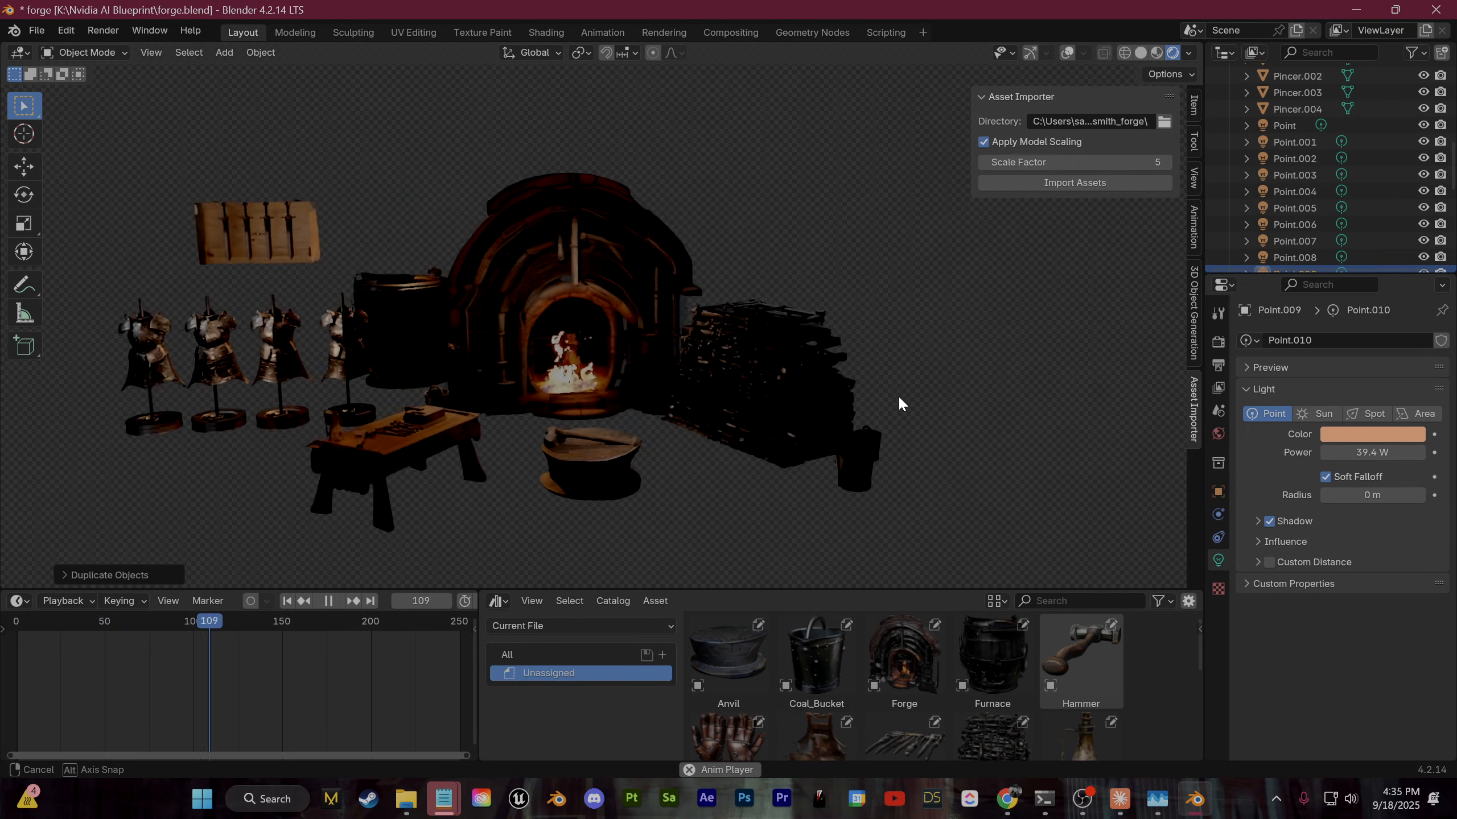
{"action": "scroll", "coordinate": [899, 395], "scroll_direction": "up", "scroll_amount": 2}
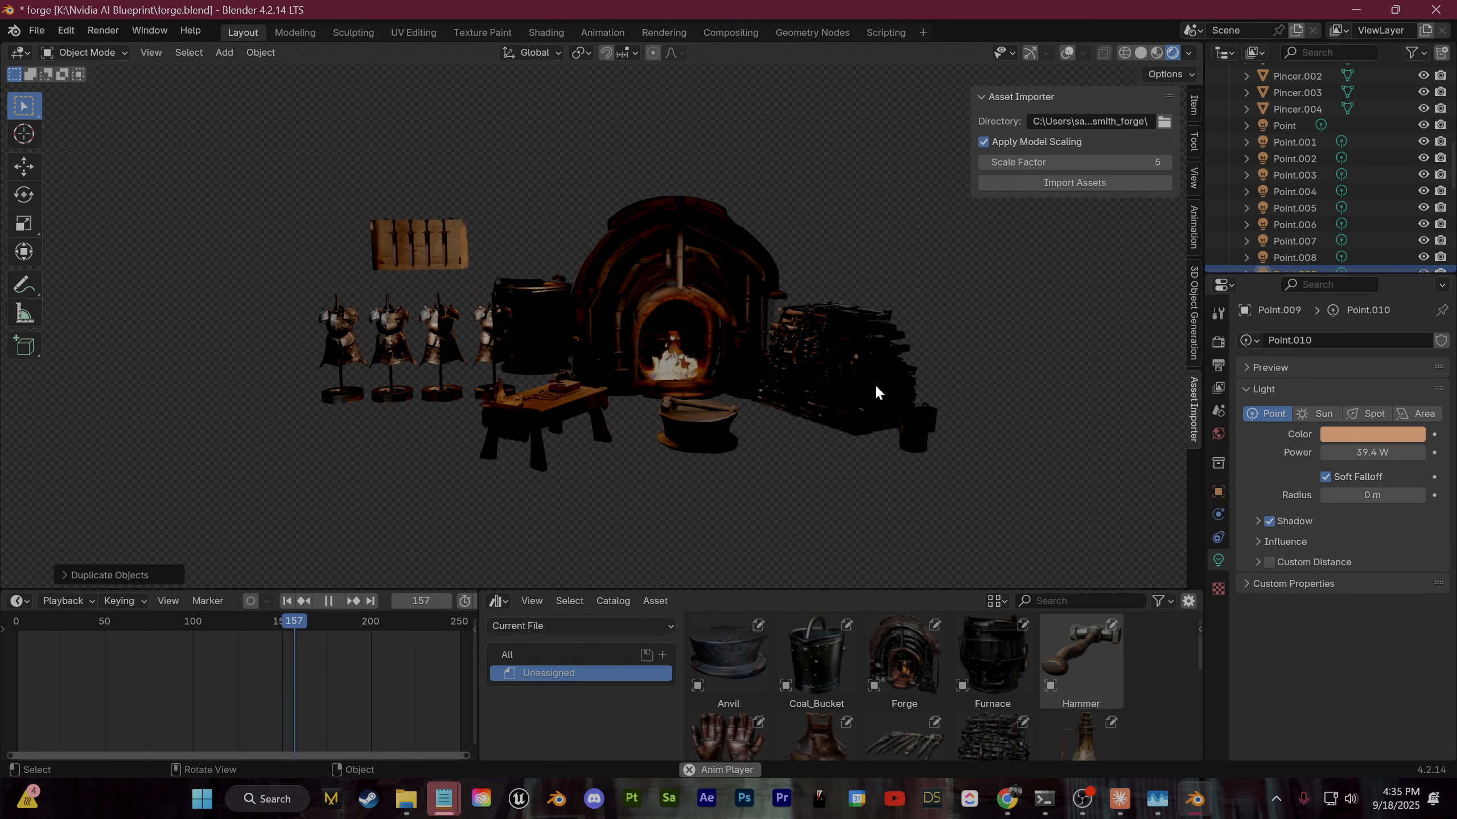
Duplicate the orange point light as Point.011 and place it while the animation plays
{"action": "mouse_move", "coordinate": [875, 395]}
{"action": "left_mouse_down"}
{"action": "mouse_move", "coordinate": [769, 401]}
{"action": "mouse_move", "coordinate": [865, 401]}
{"action": "mouse_move", "coordinate": [848, 380]}
{"action": "mouse_move", "coordinate": [713, 433]}
{"action": "mouse_move", "coordinate": [801, 438]}
{"action": "mouse_move", "coordinate": [792, 464]}
{"action": "left_mouse_up"}
{"action": "scroll", "coordinate": [829, 395], "scroll_direction": "up", "scroll_amount": 2}
{"action": "scroll", "coordinate": [800, 438], "scroll_direction": "down", "scroll_amount": 2}
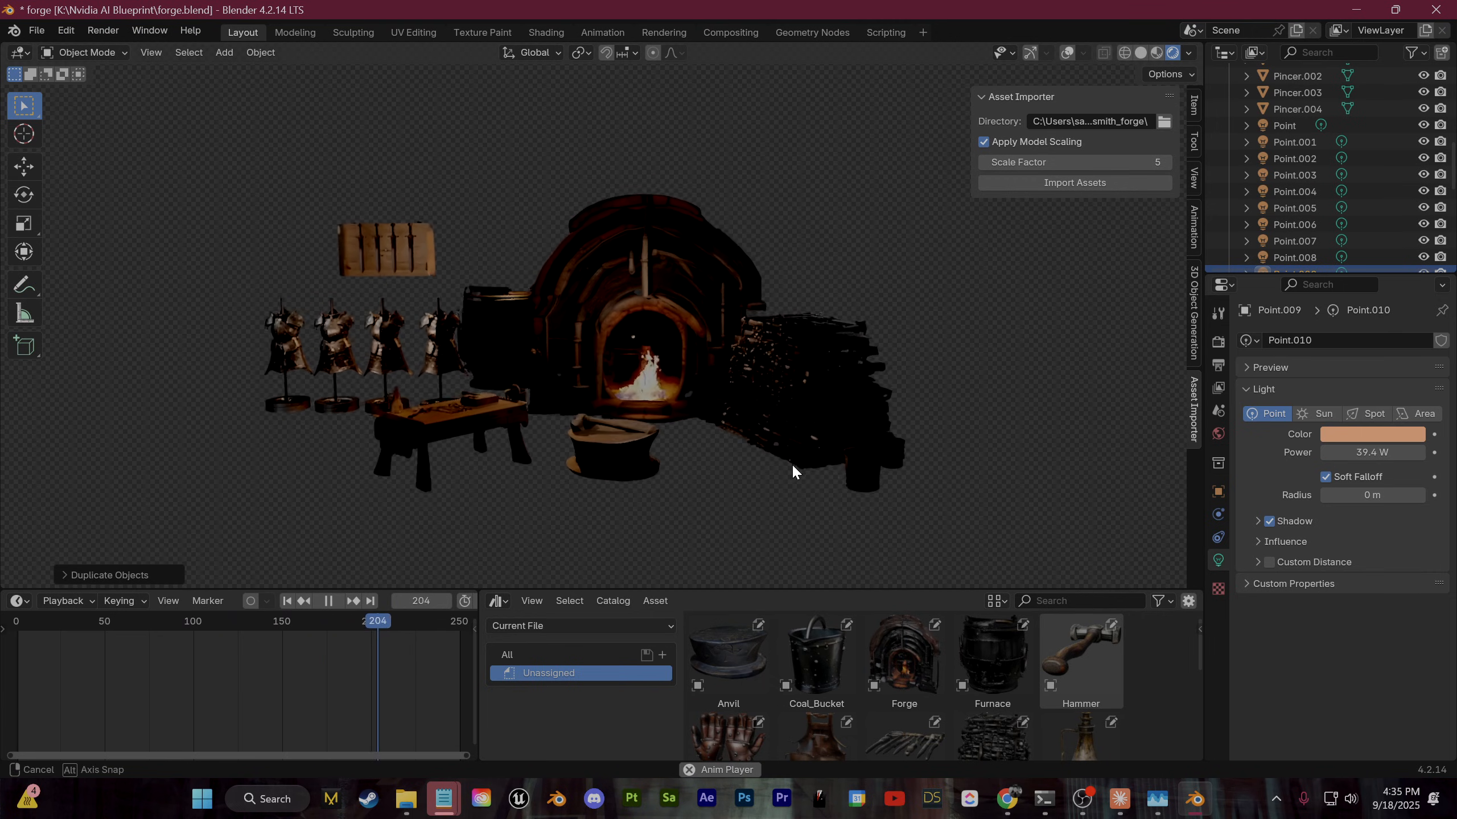
{"action": "key", "text": "shift+d"}
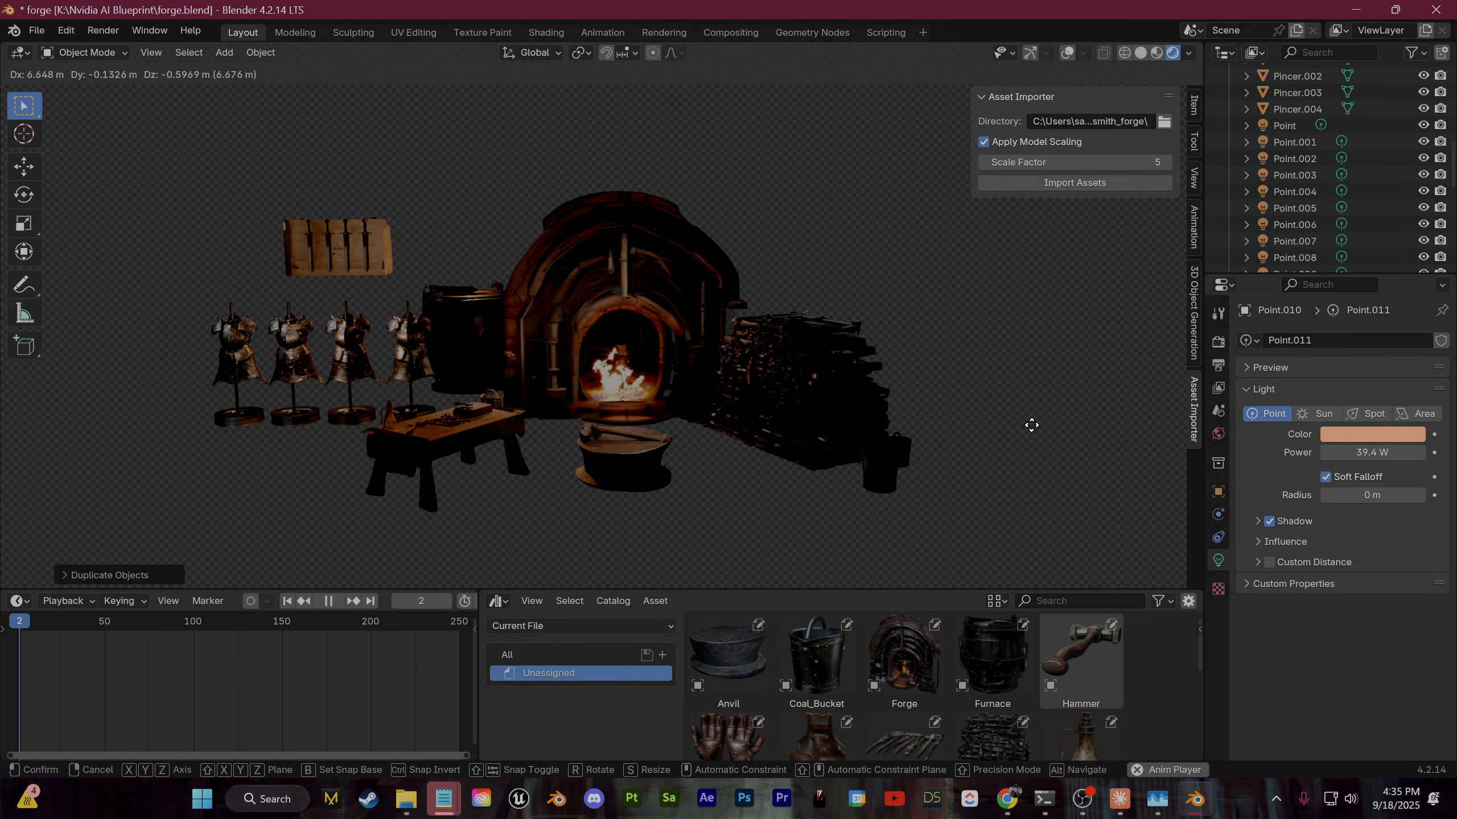
{"action": "scroll", "coordinate": [1173, 447], "scroll_direction": "up", "scroll_amount": 4}
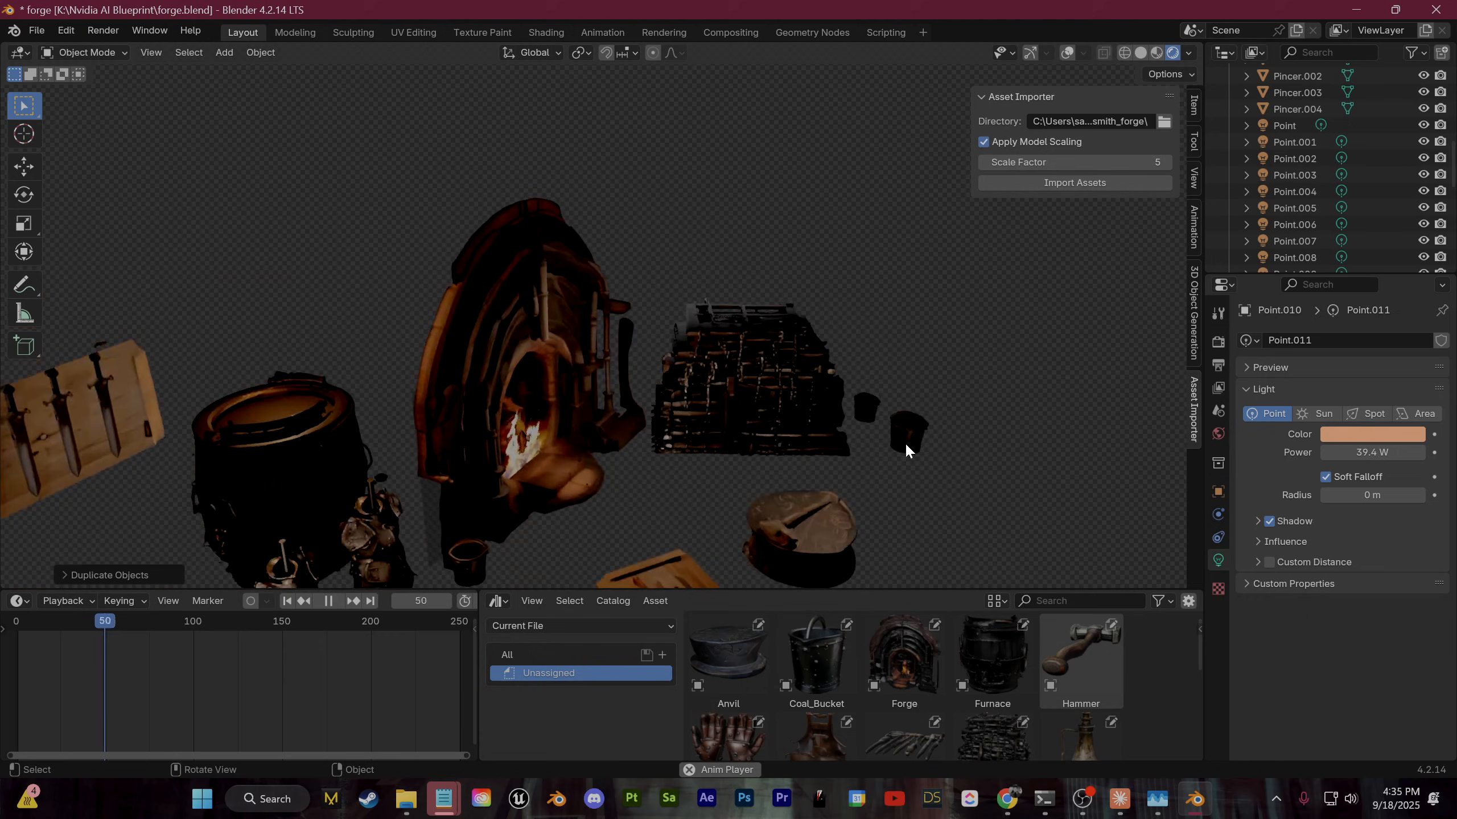
{"action": "left_click", "coordinate": [1110, 430]}
{"action": "scroll", "coordinate": [943, 445], "scroll_direction": "down", "scroll_amount": 4}
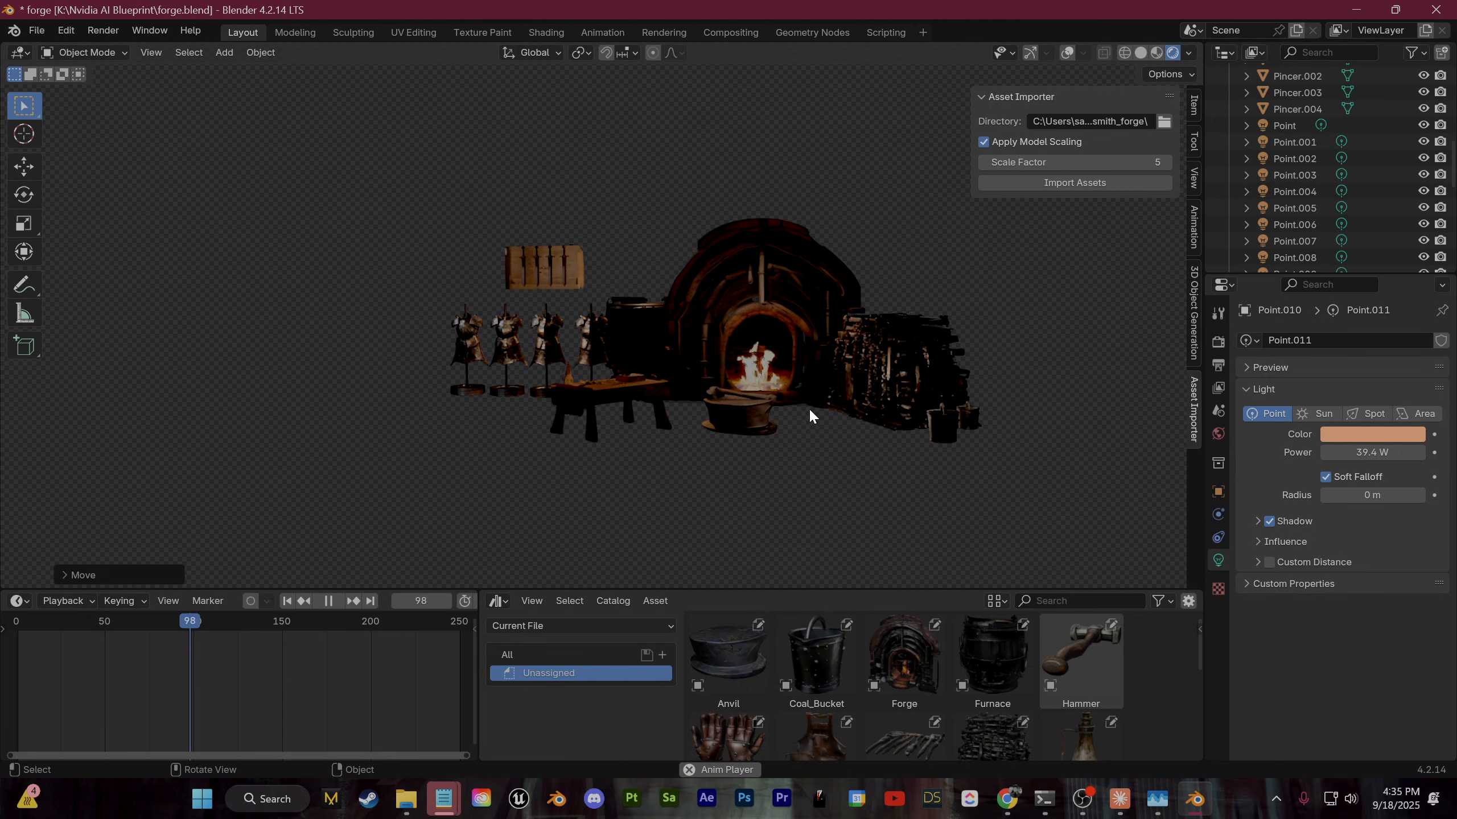
{"action": "mouse_move", "coordinate": [883, 444]}
{"action": "left_mouse_down"}
{"action": "mouse_move", "coordinate": [745, 461]}
{"action": "mouse_move", "coordinate": [749, 484]}
{"action": "left_mouse_up"}
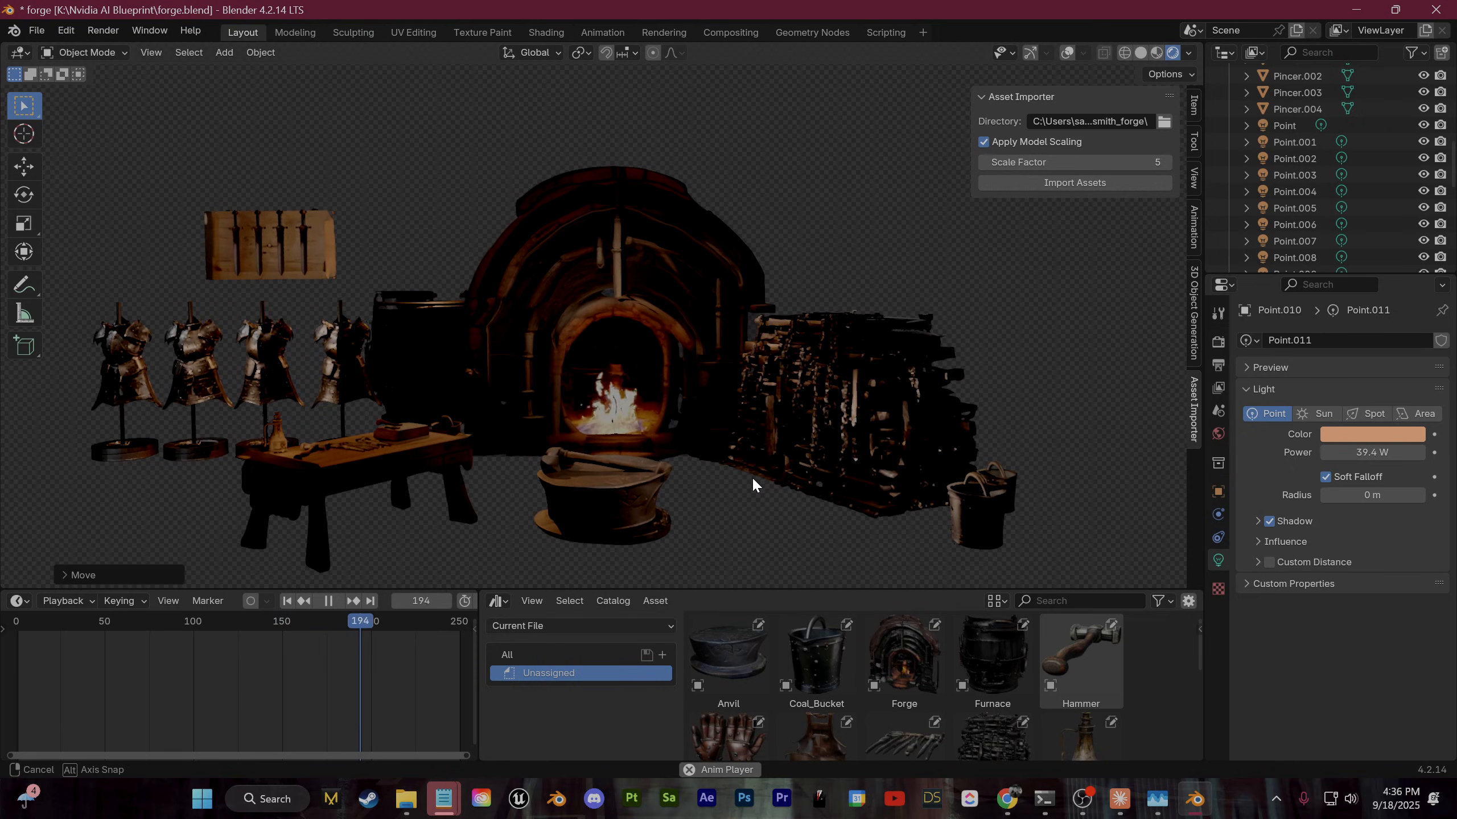
{"action": "mouse_move", "coordinate": [749, 476]}
{"action": "left_mouse_down"}
{"action": "mouse_move", "coordinate": [725, 486]}
{"action": "mouse_move", "coordinate": [735, 493]}
{"action": "left_mouse_up"}
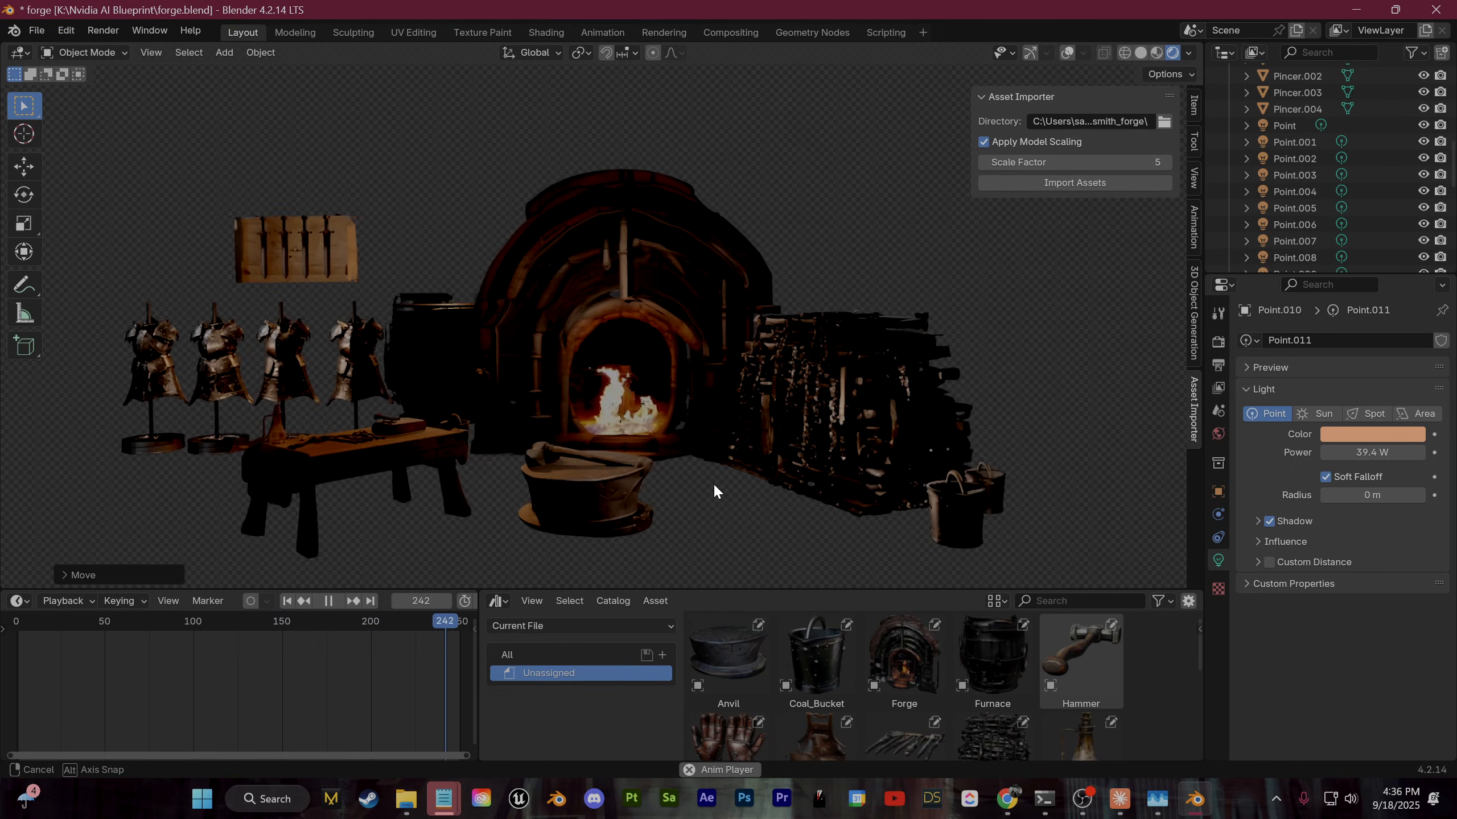